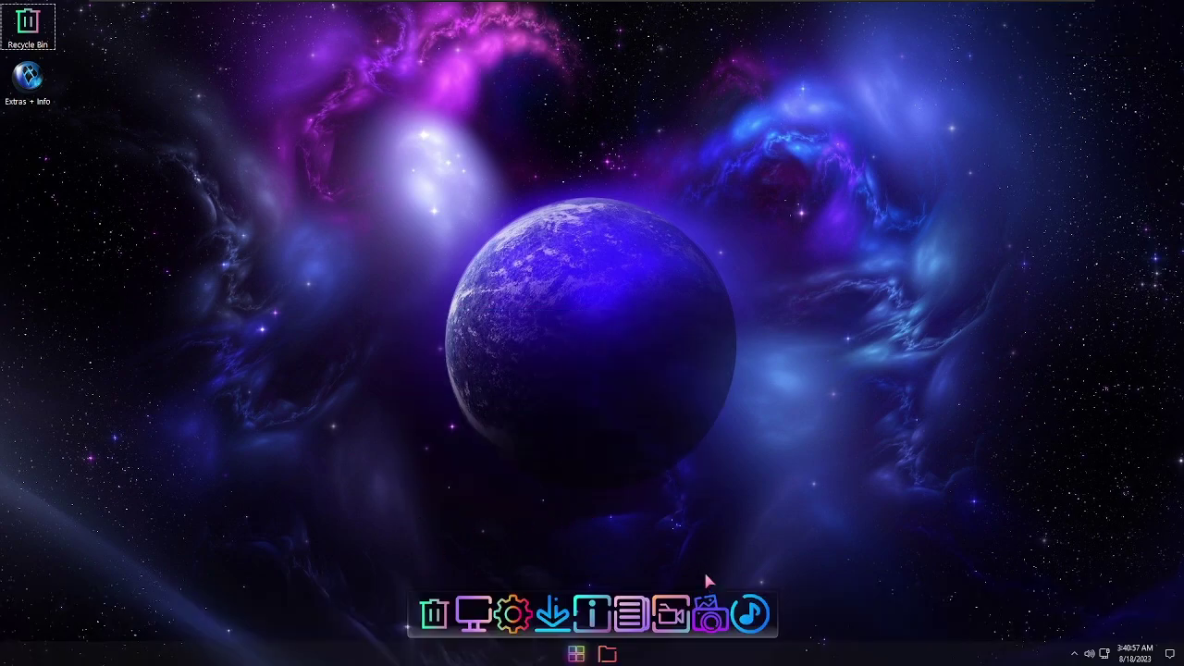
Step: Open Task Manager's startup apps list and disable the vm3dservice.exe entry
key("ctrl+shift+Escape")
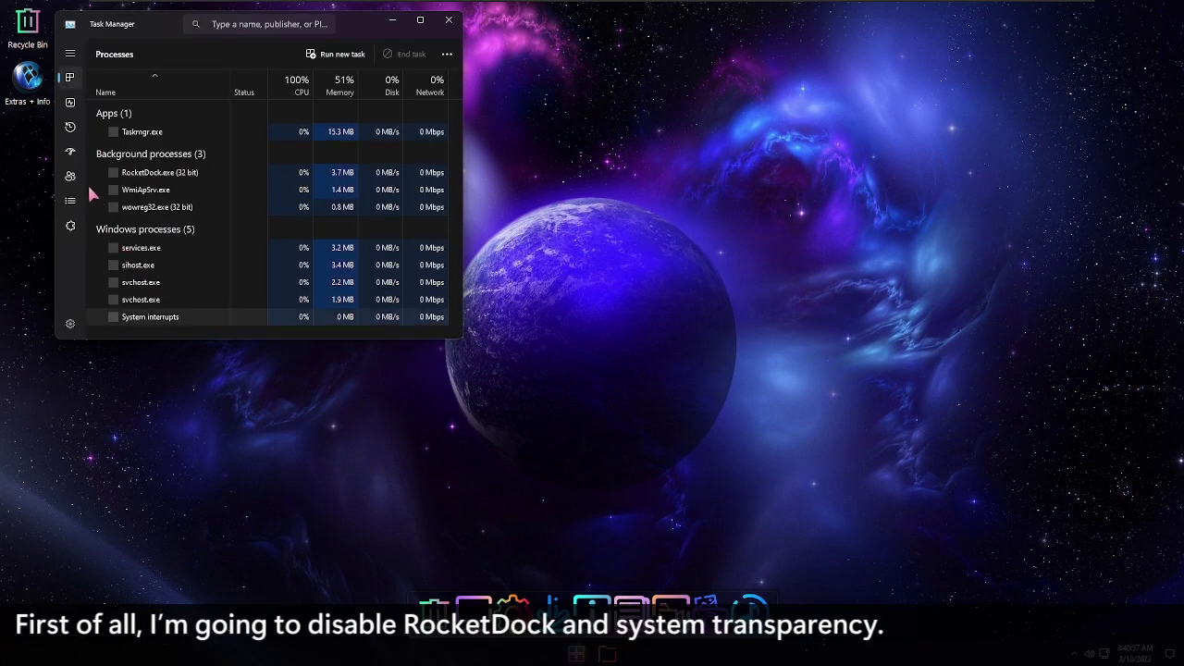
left_click(69, 151)
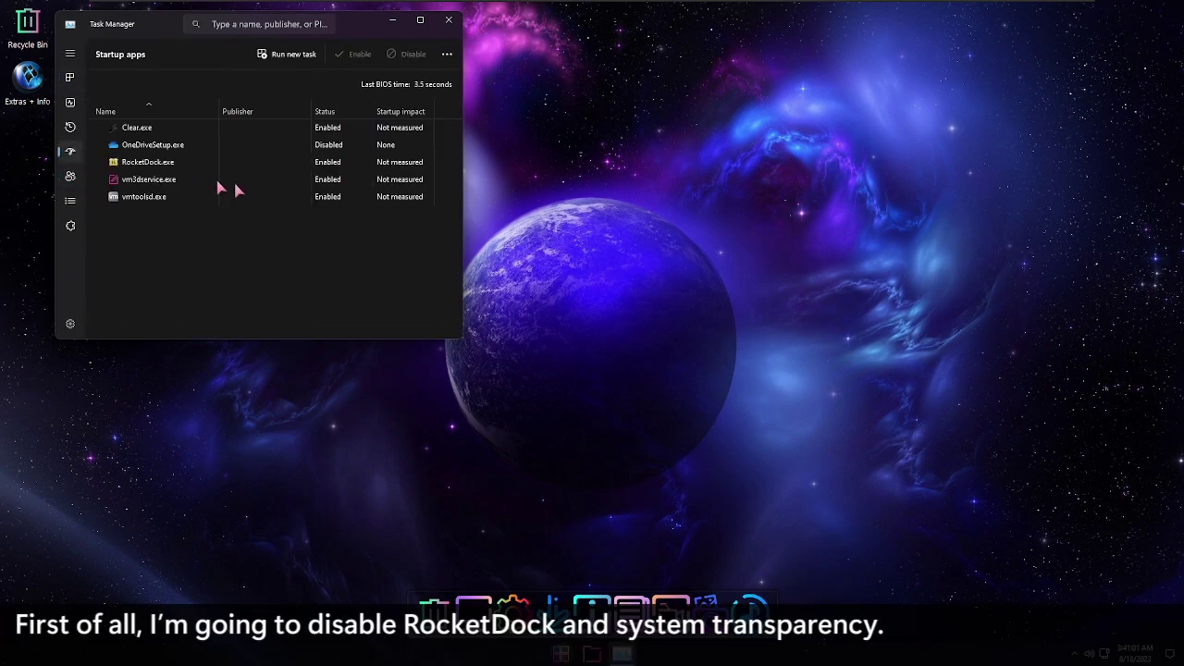
right_click(205, 178)
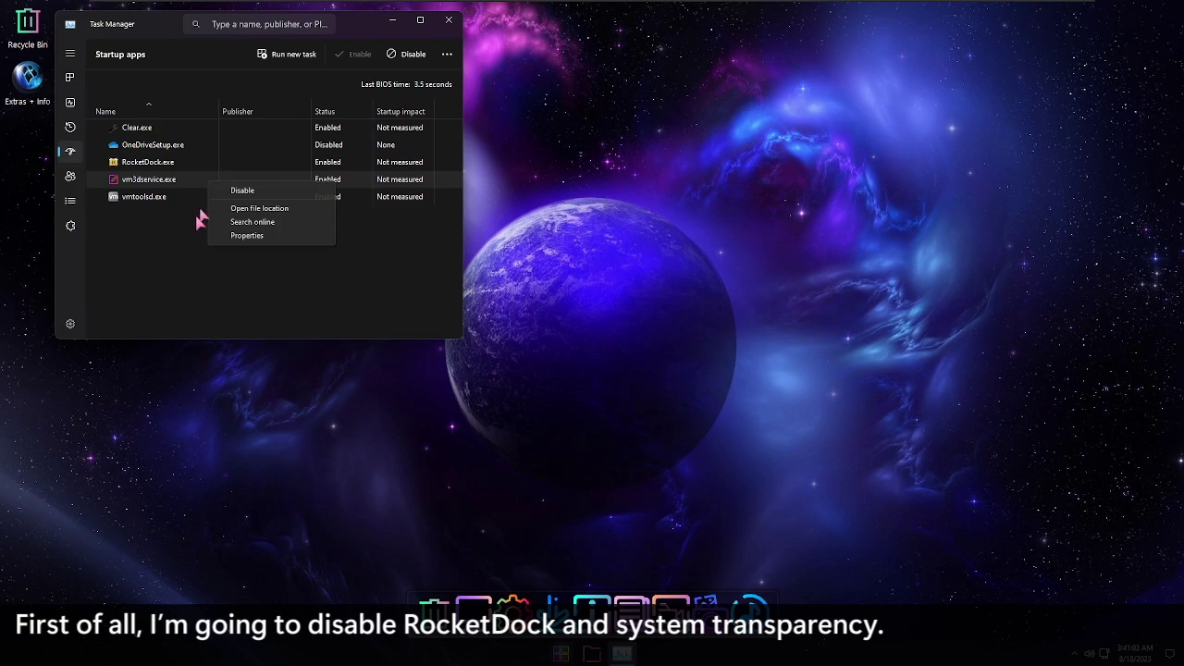
left_click(237, 191)
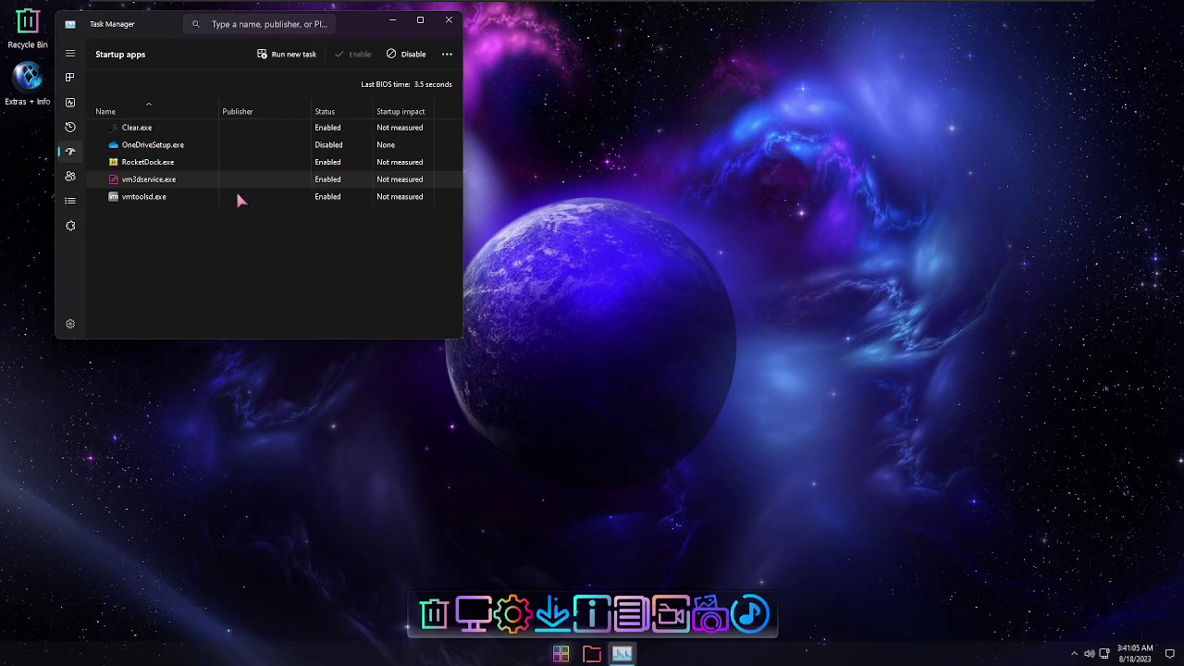
Step: Disable the RocketDock.exe and Clear.exe startup entries
left_click(221, 161)
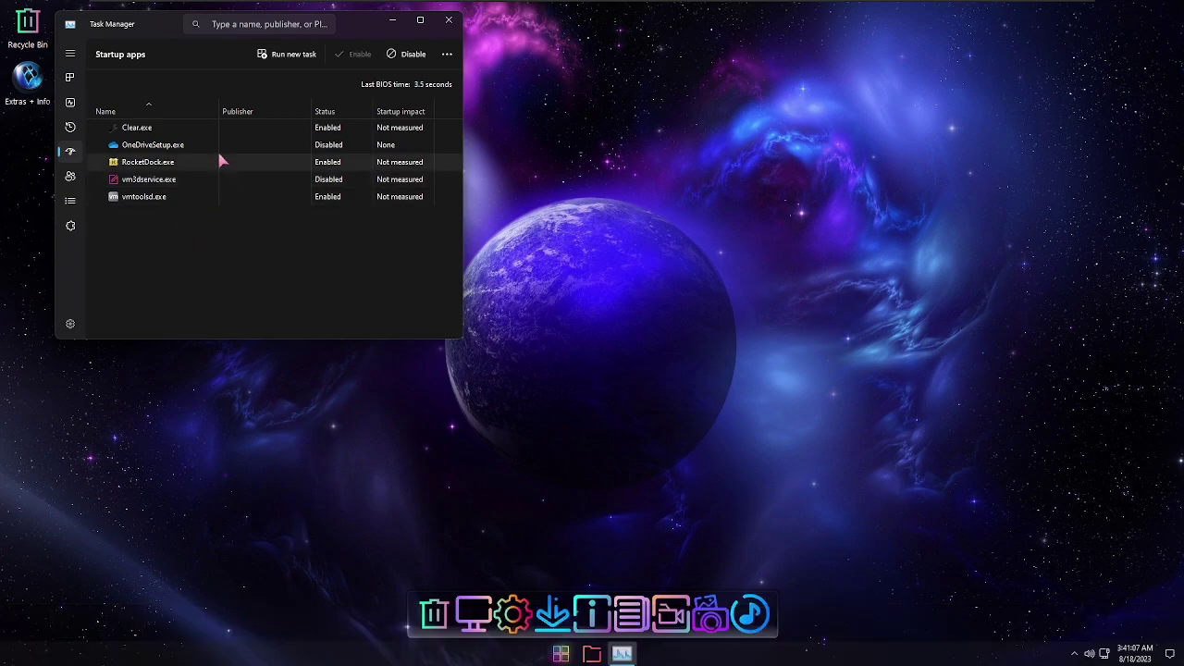
right_click(221, 161)
left_click(238, 168)
right_click(213, 130)
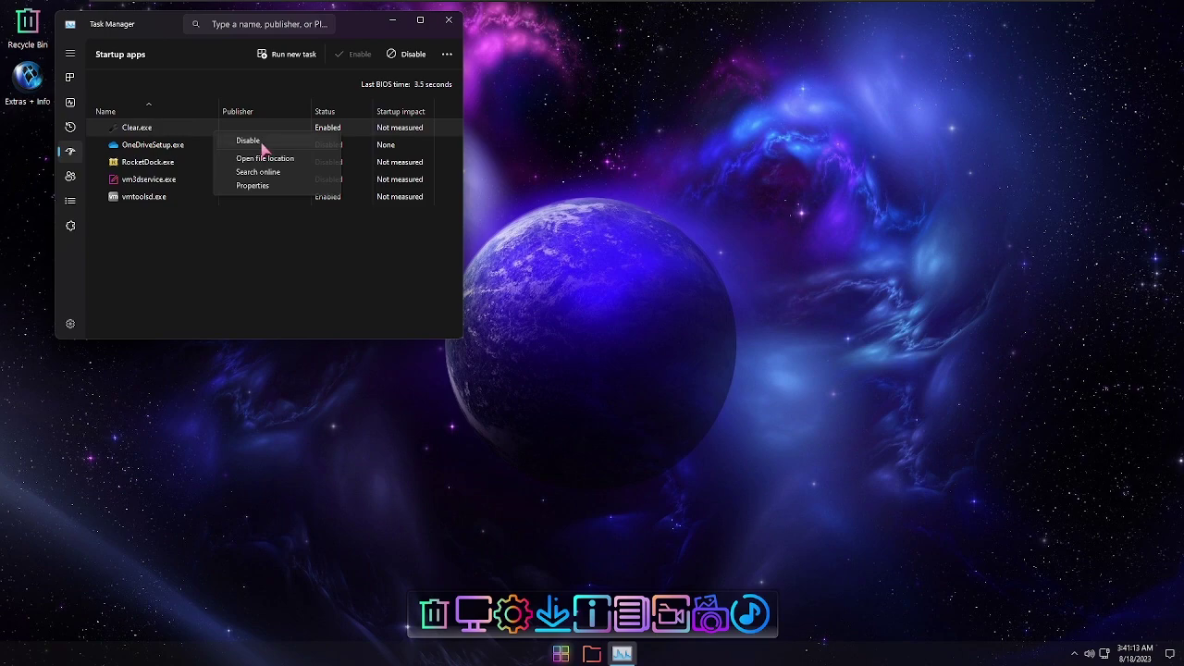
left_click(261, 144)
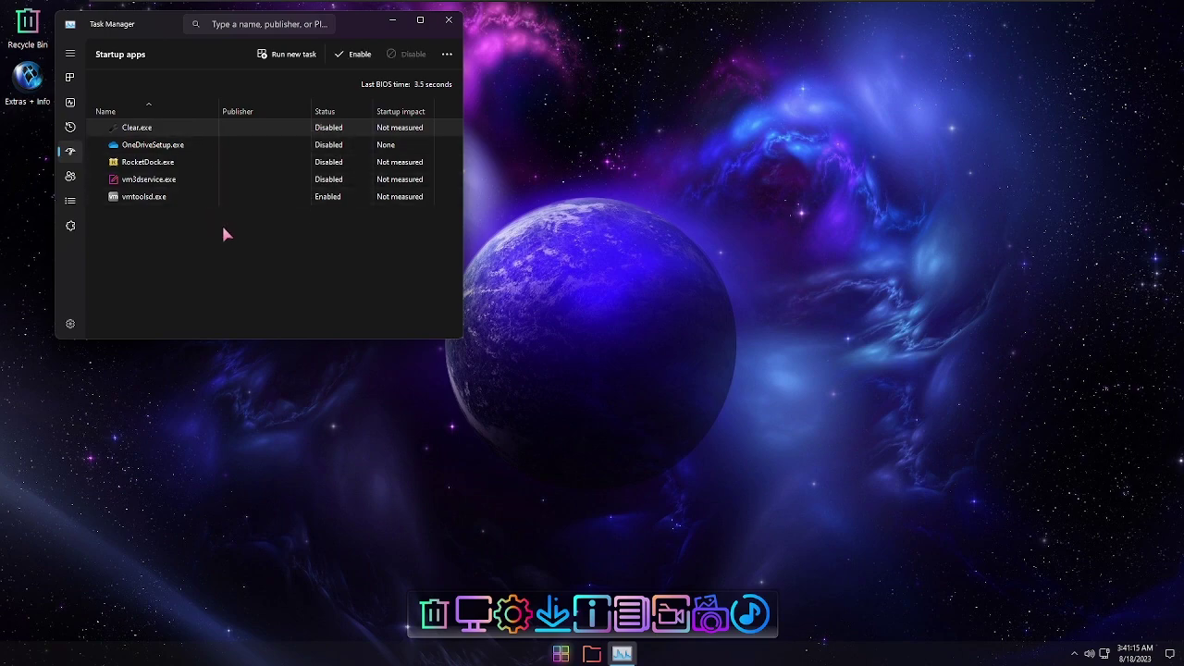
Step: Enable the vm3dservice.exe startup entry again
right_click(205, 180)
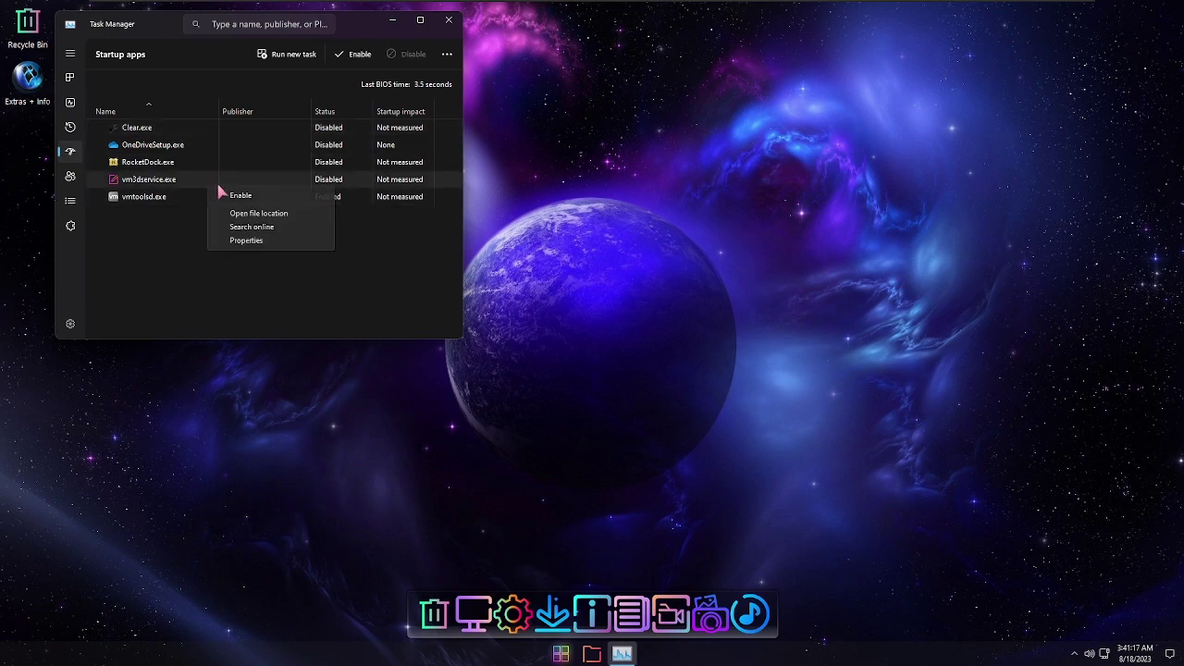
left_click(289, 198)
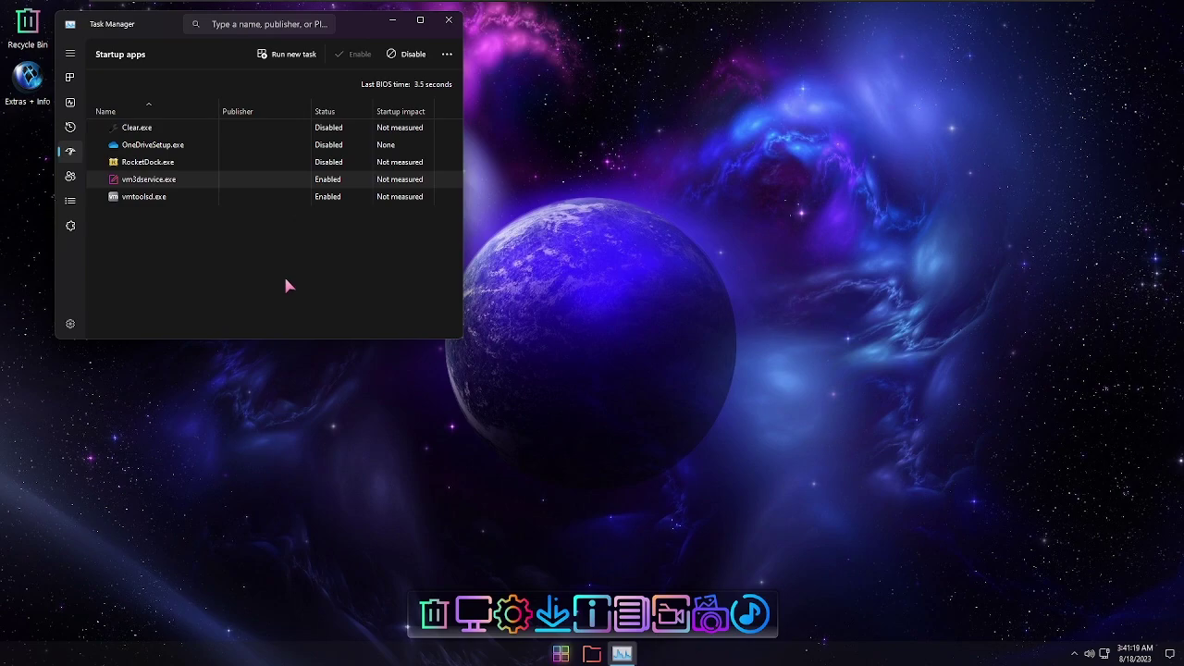
Step: Sign out of Windows and sign back in to the Admin account to apply the startup changes
key("ctrl+alt+Delete")
key("Down")
key("Down")
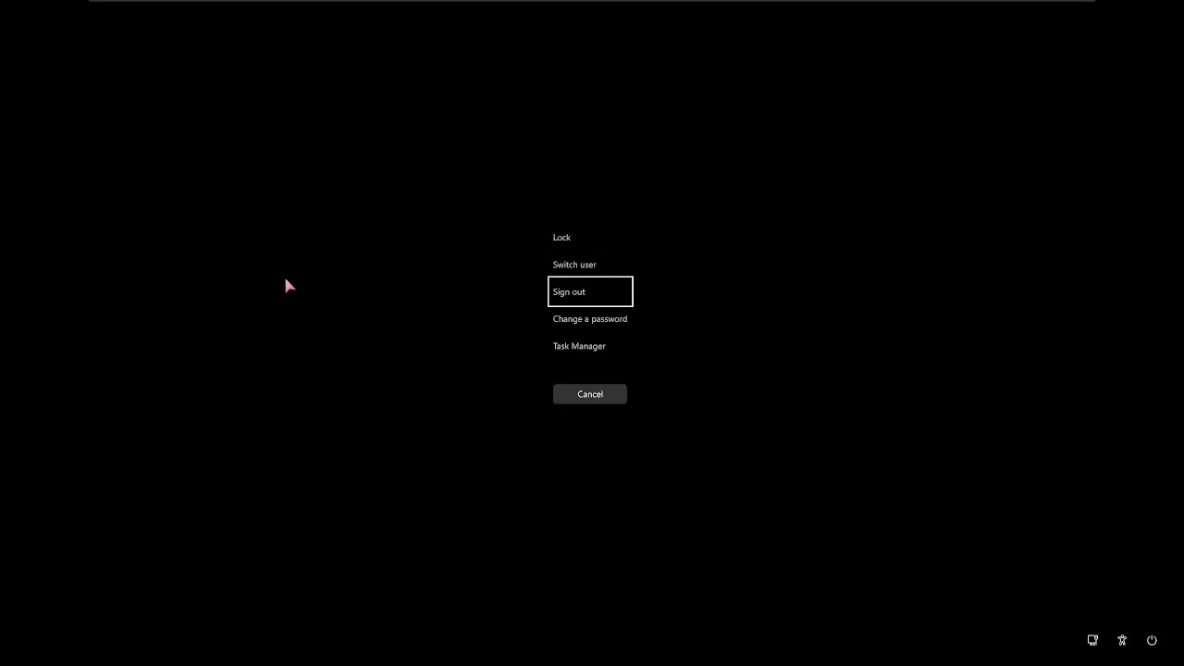
key("Return")
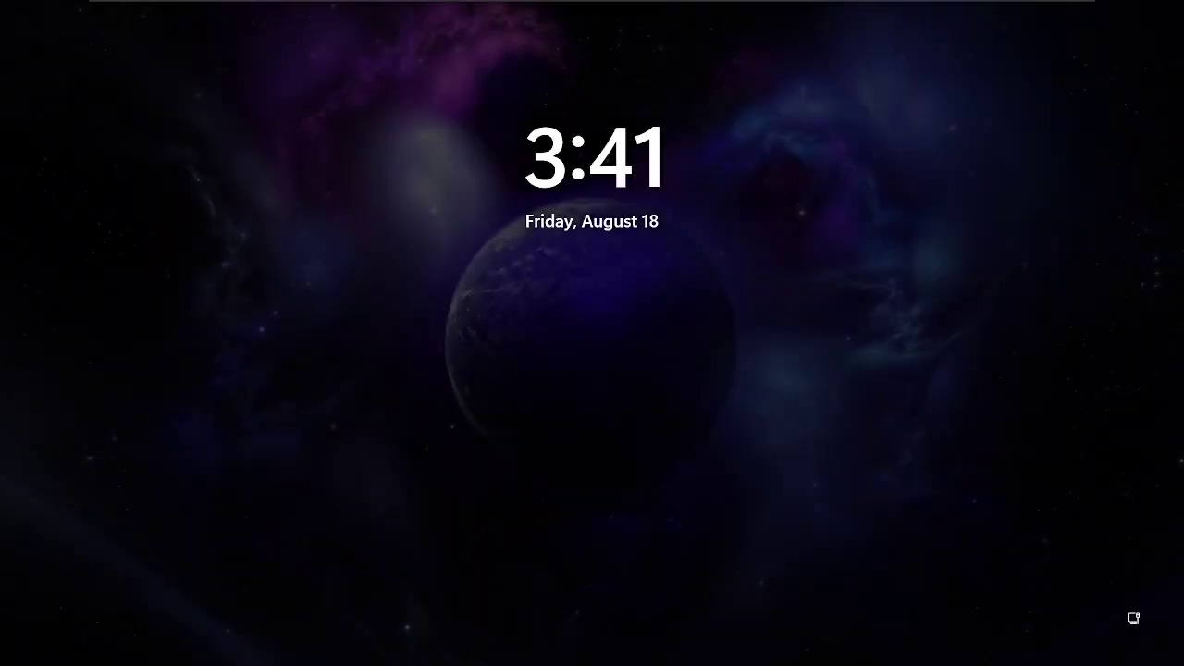
key("Return")
key("Return")
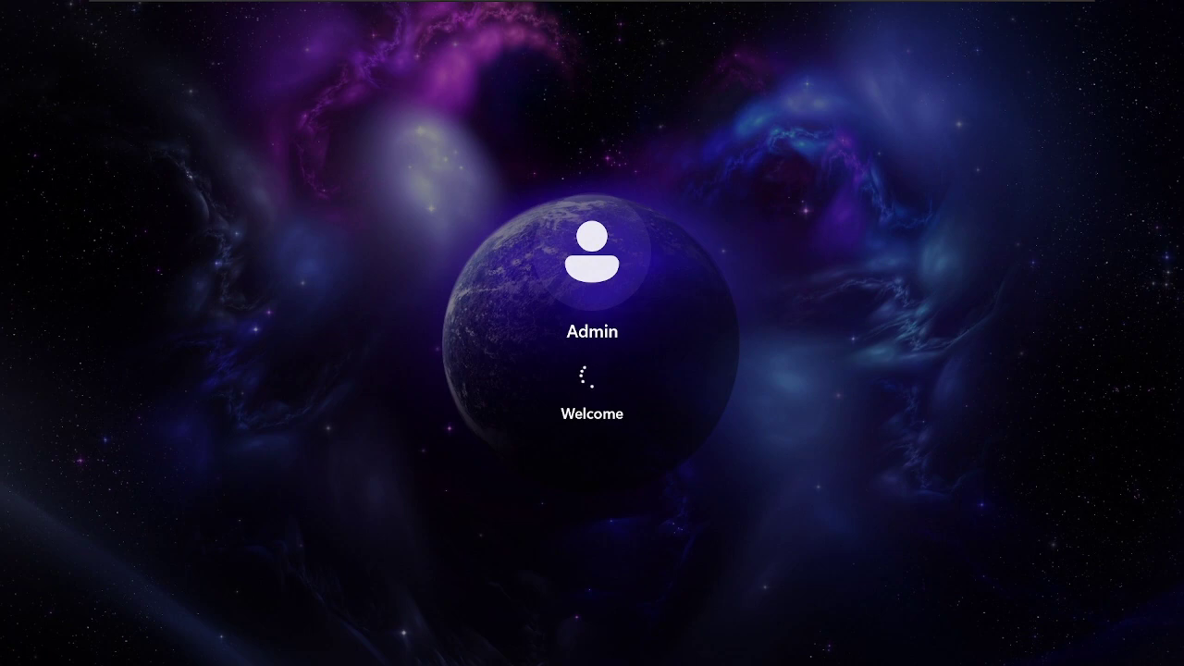
key("ctrl+alt+Delete")
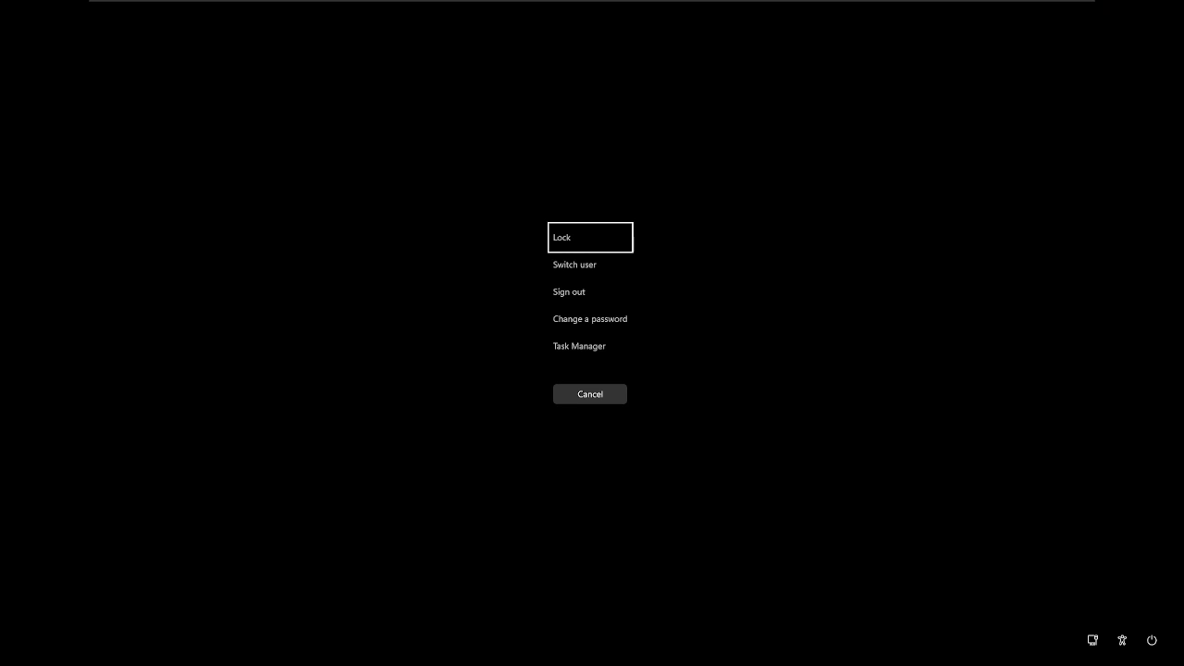
key("Escape")
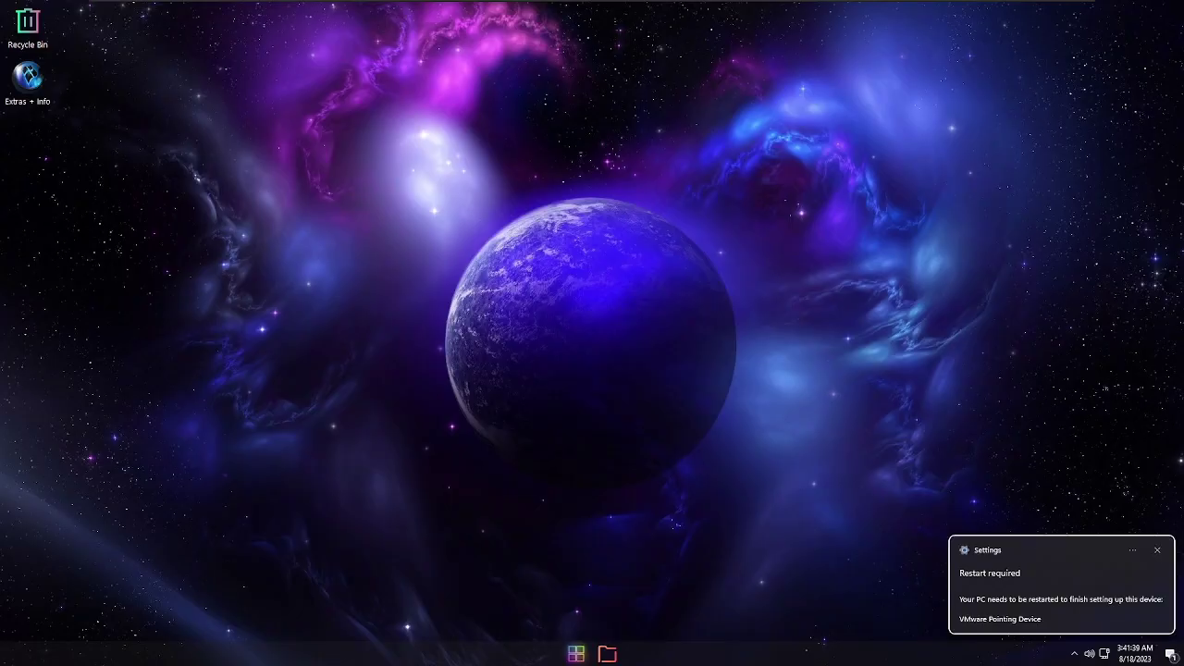
left_click_drag(529, 315, 679, 553)
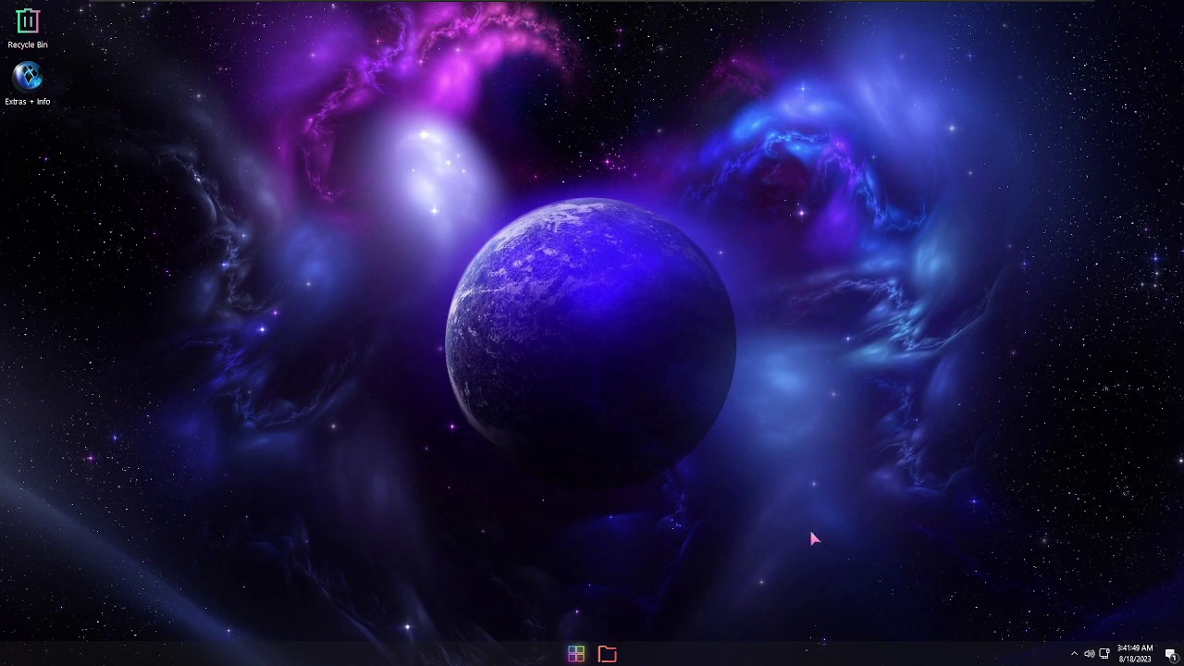
Step: Check the window transparency by briefly opening the Run dialog and File Explorer, closing each again
key("super")
key("super+r")
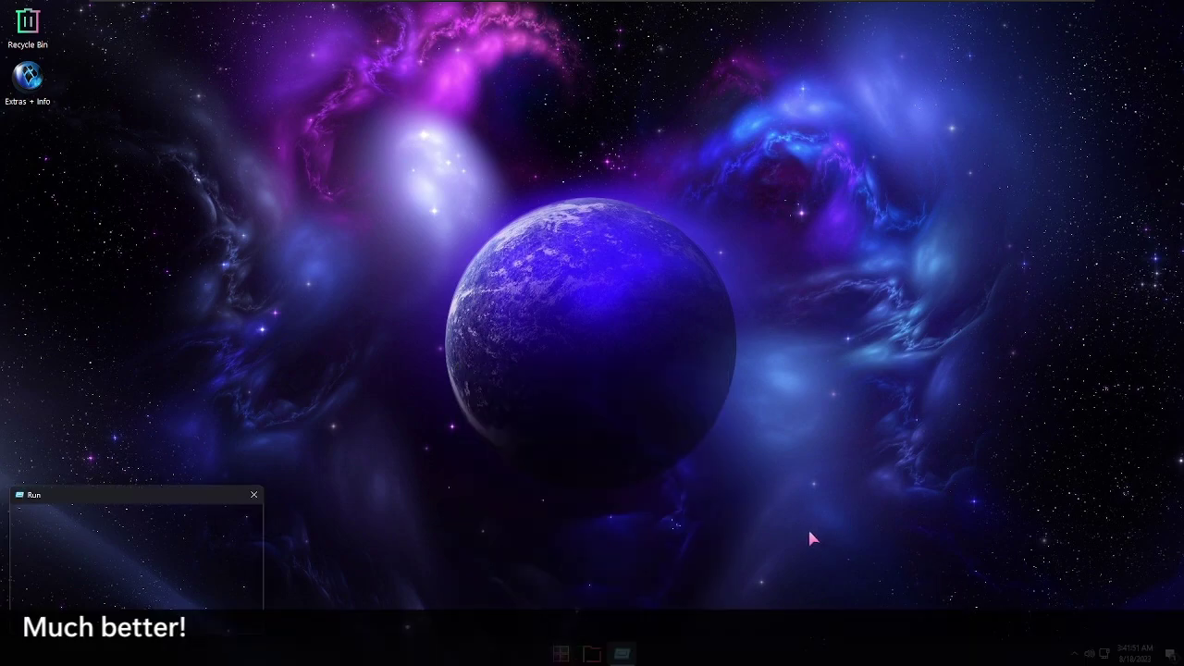
key("Escape")
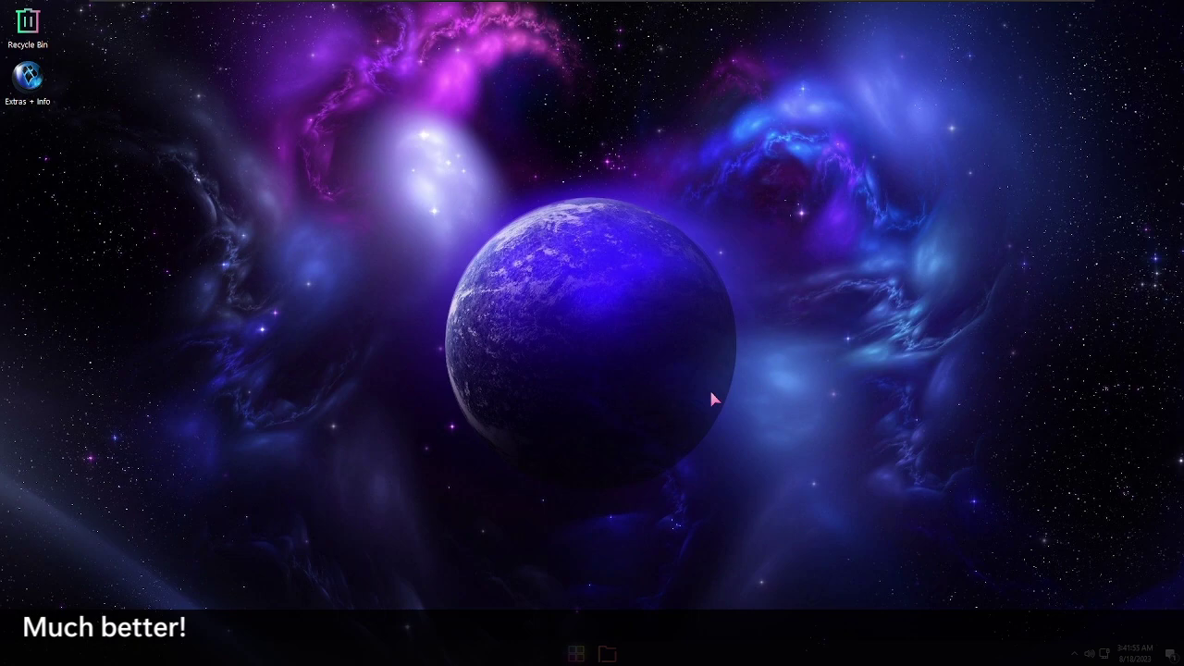
key("super+e")
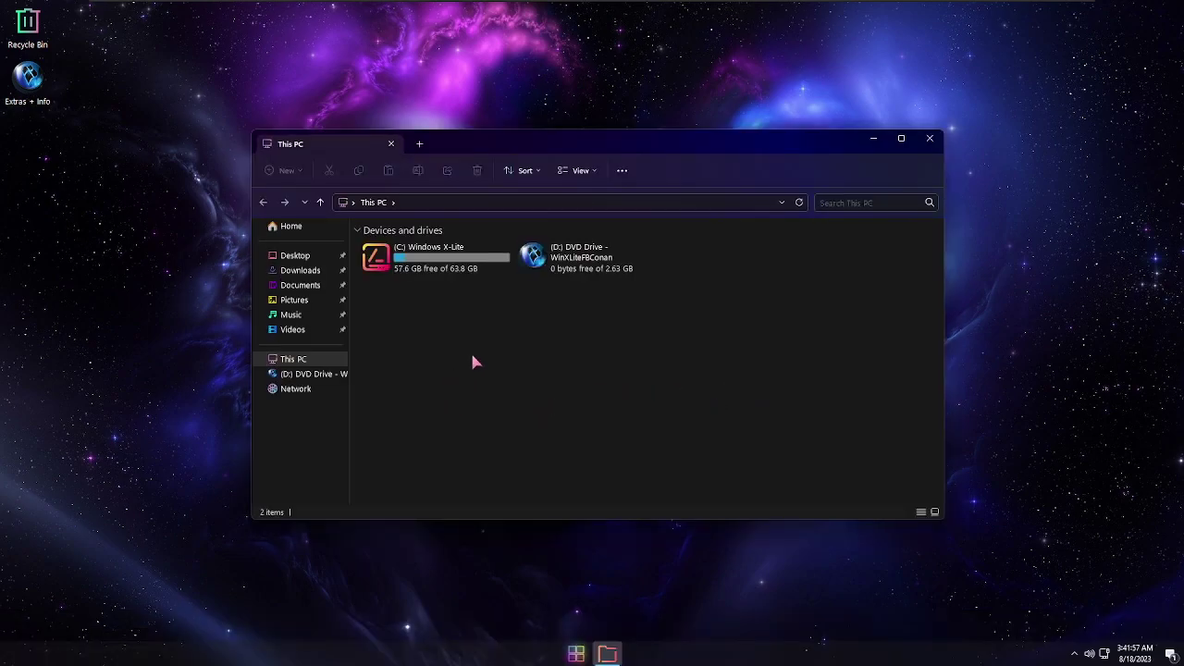
key("alt+F4")
Step: Start cmd.exe as administrator and run the system file check with sfc /scannow
key("super")
type("cmd")
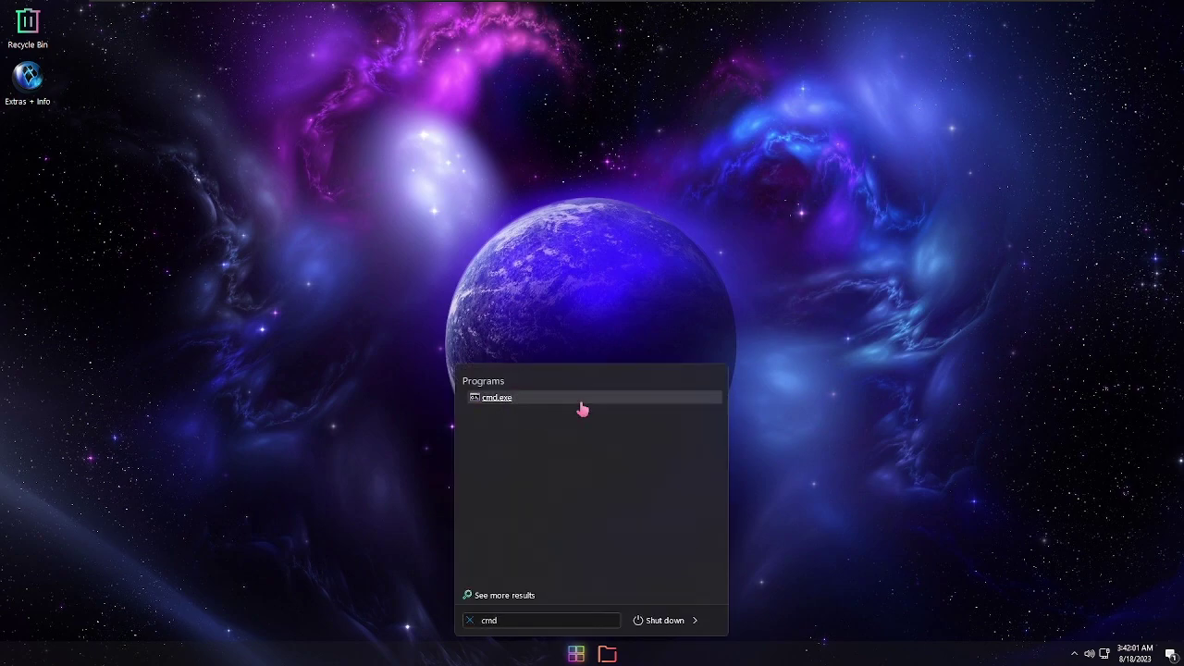
right_click(581, 404)
left_click(661, 426)
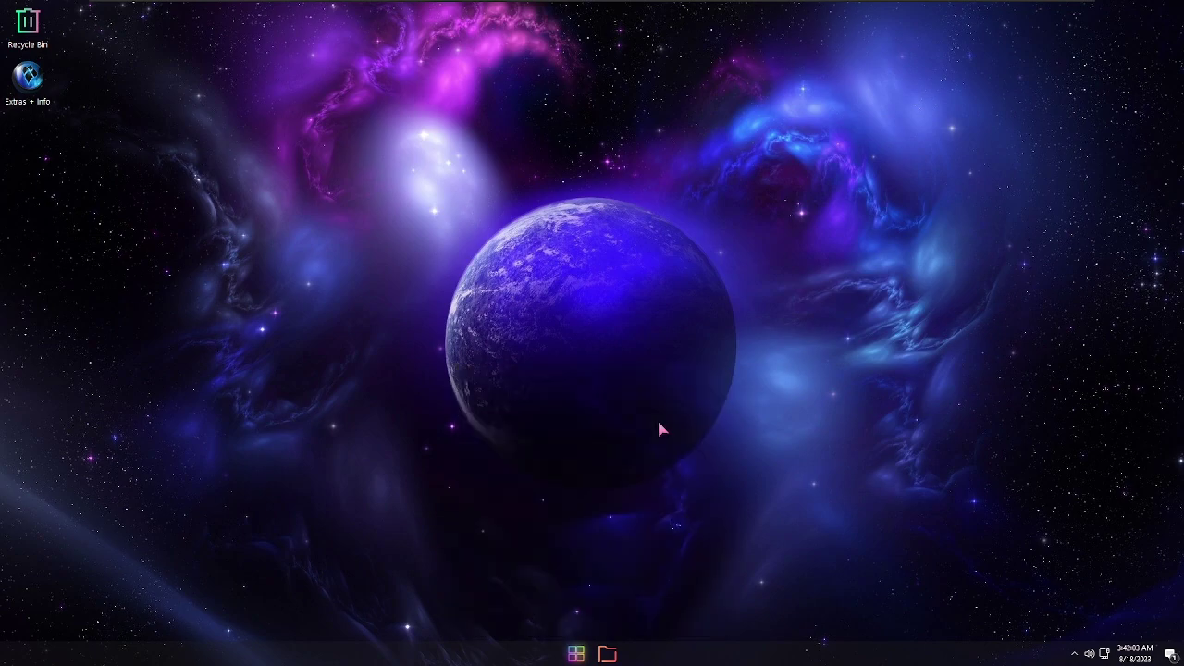
type("sfc /scannow")
key("Return")
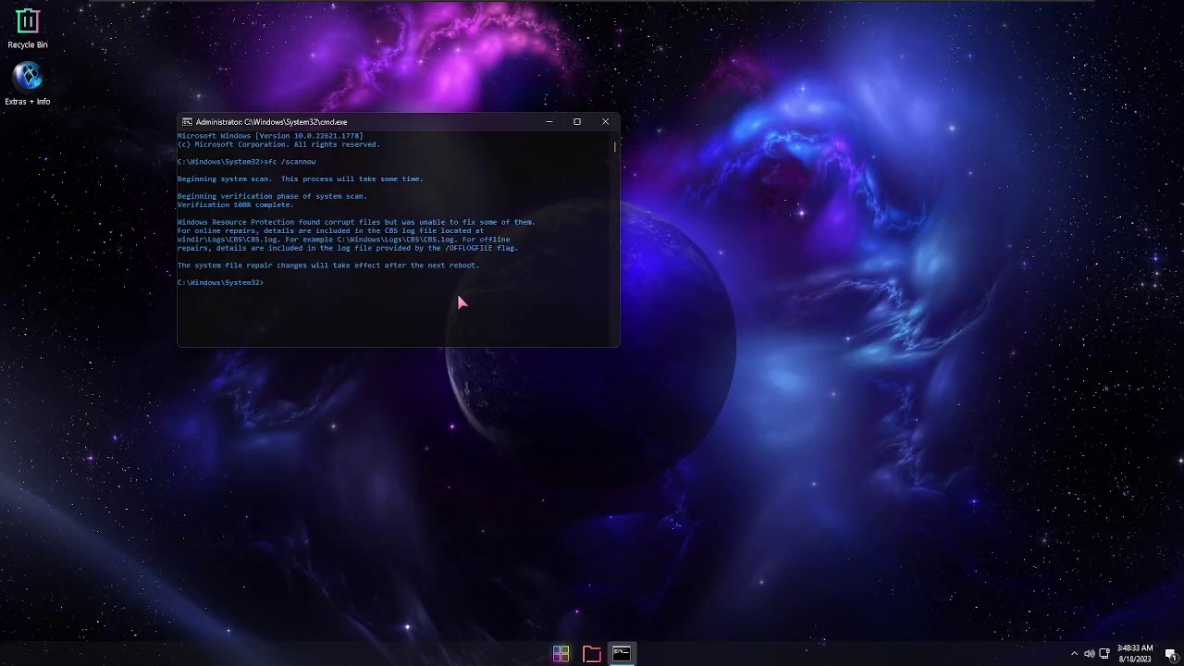
Step: Open the console window's properties and try white and blue shades as screen background before choosing black again
key("super")
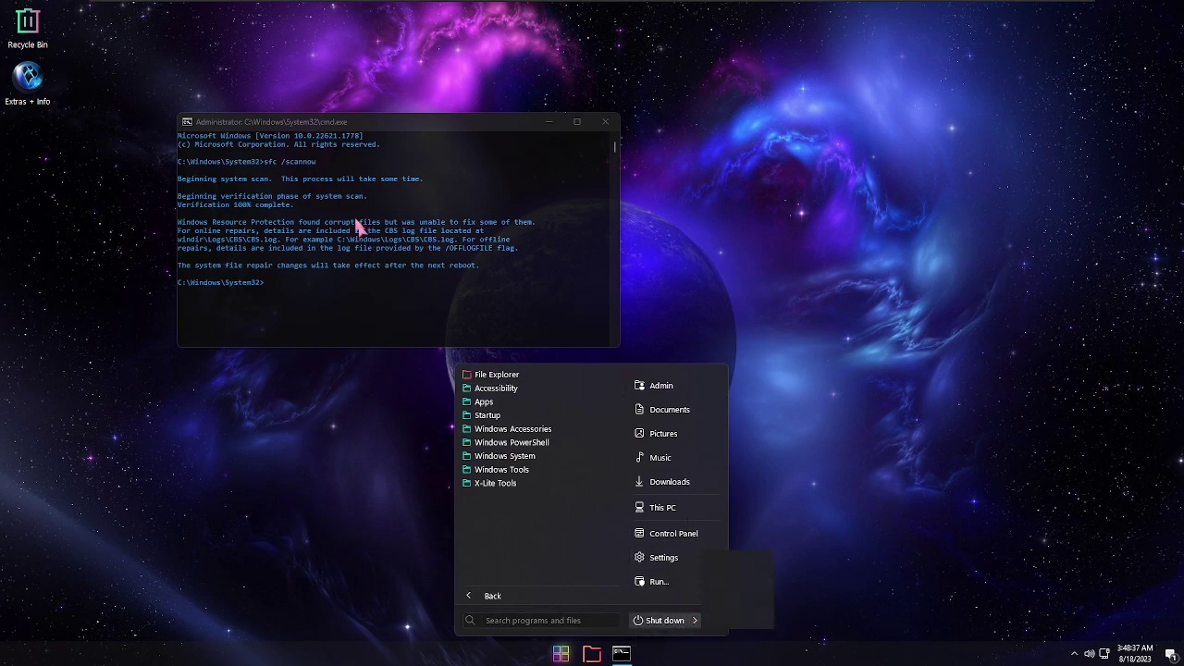
left_click(347, 122)
right_click(345, 124)
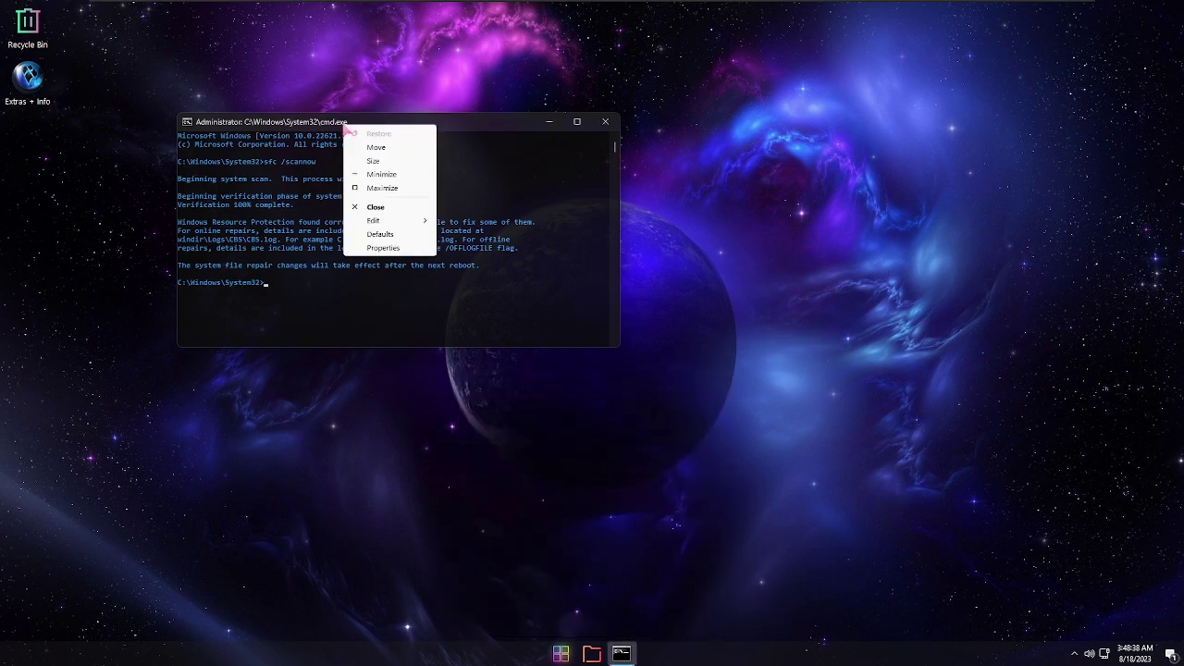
left_click(398, 248)
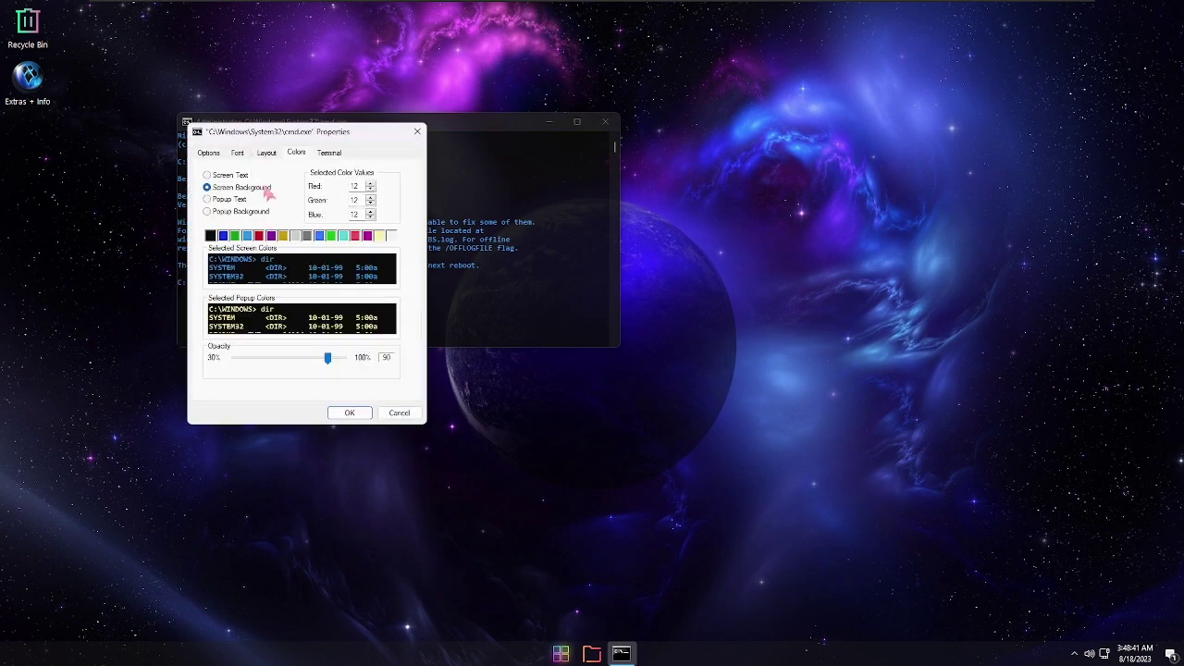
left_click(392, 237)
left_click(222, 236)
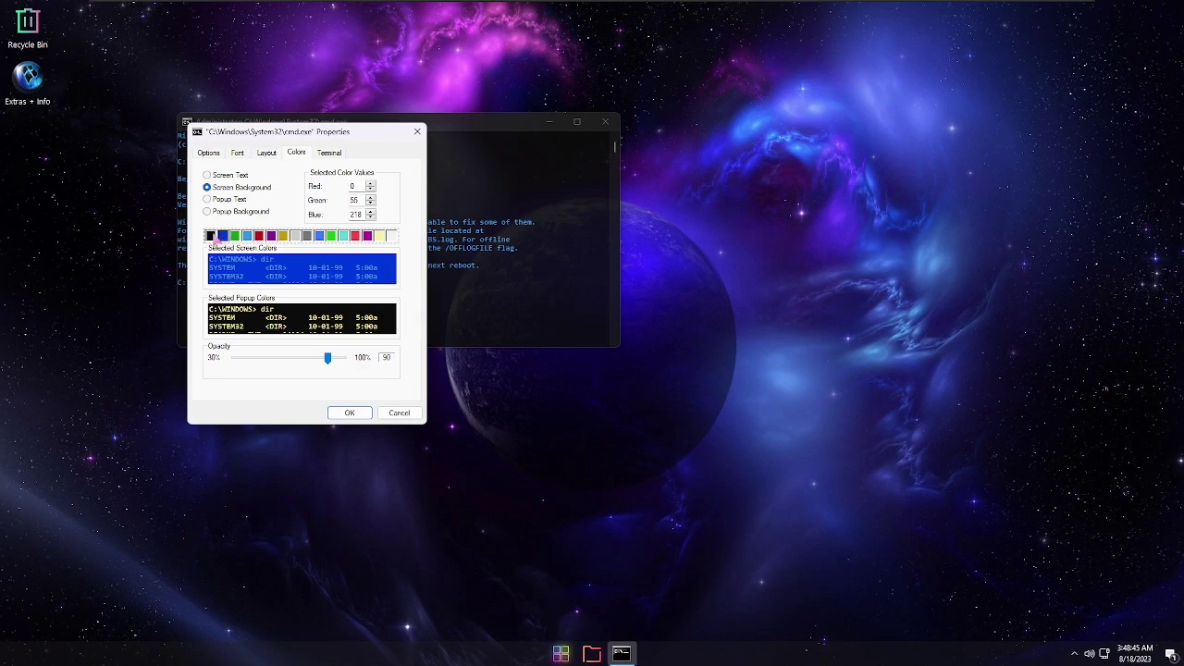
left_click(246, 236)
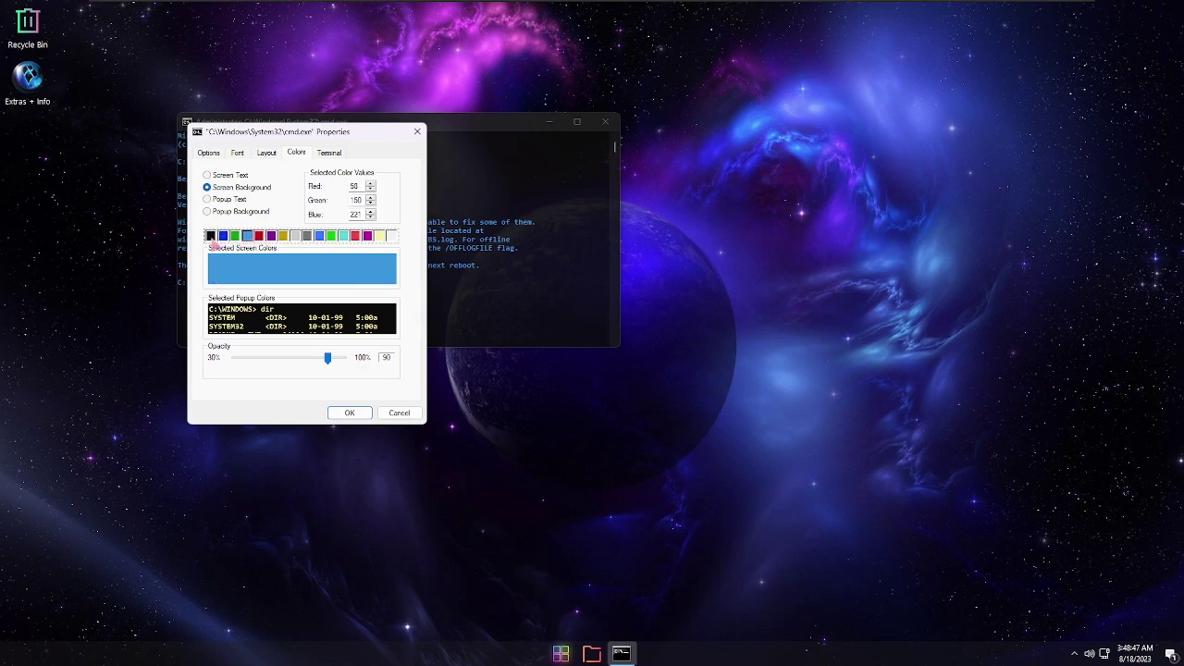
left_click(210, 235)
Step: Go through the screen and popup colour settings, set the console window's opacity to 100%, and apply it
left_click(248, 174)
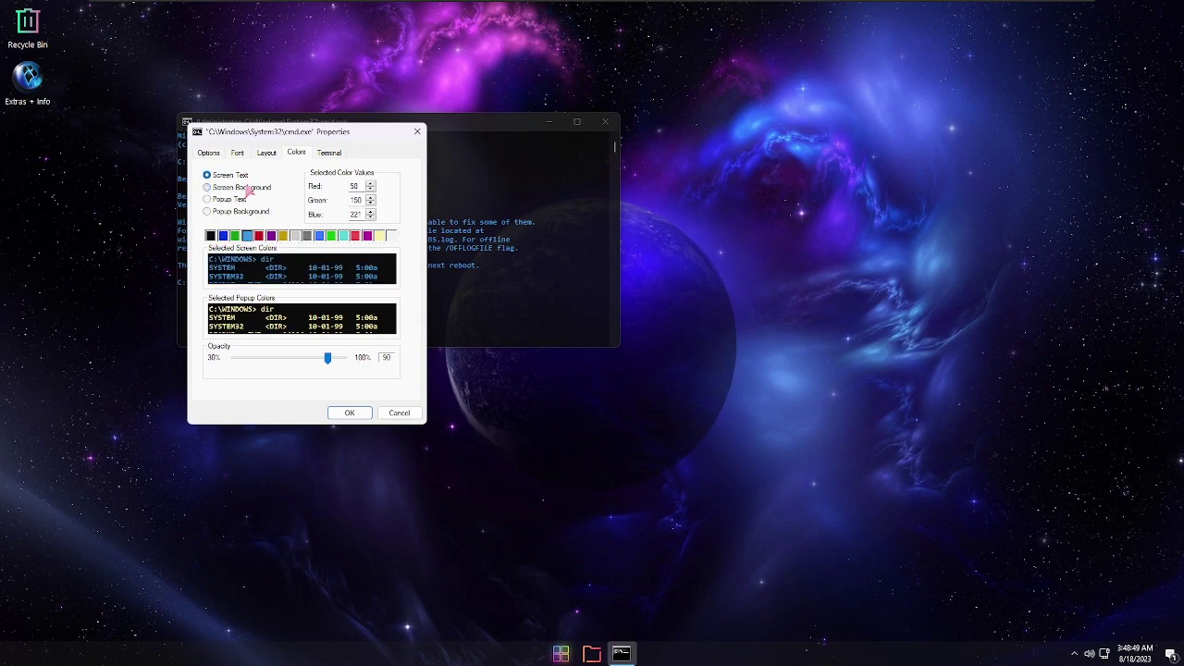
left_click(248, 189)
left_click(243, 201)
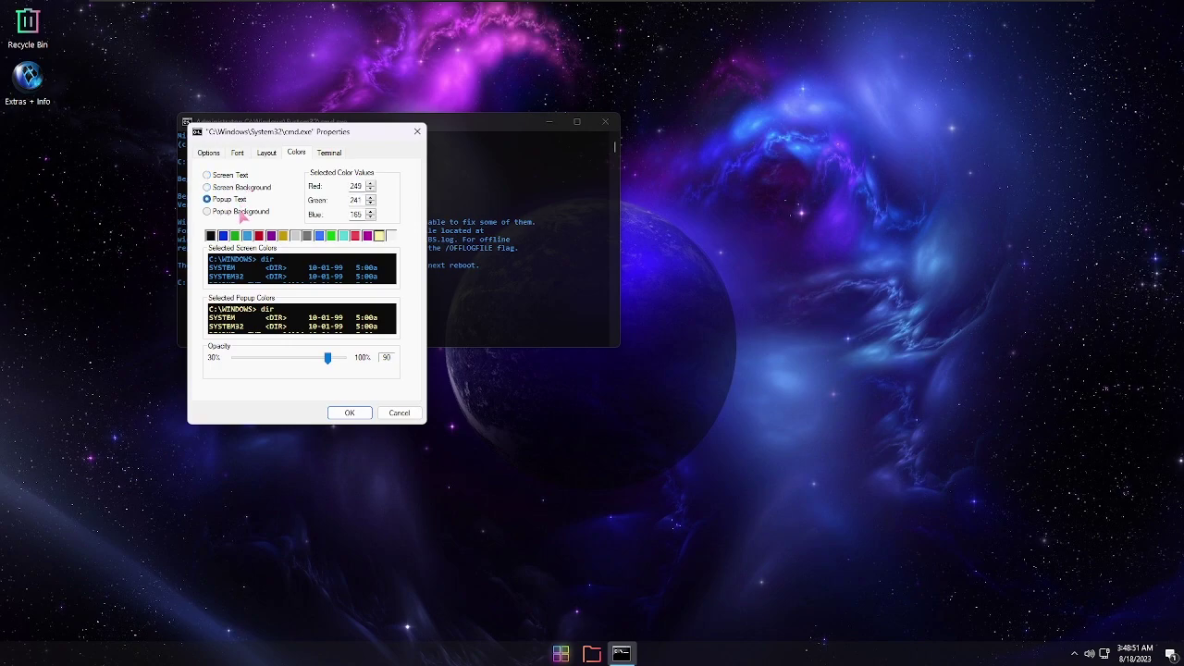
left_click(242, 212)
left_click(246, 188)
left_click_drag(328, 358, 368, 366)
left_click(350, 413)
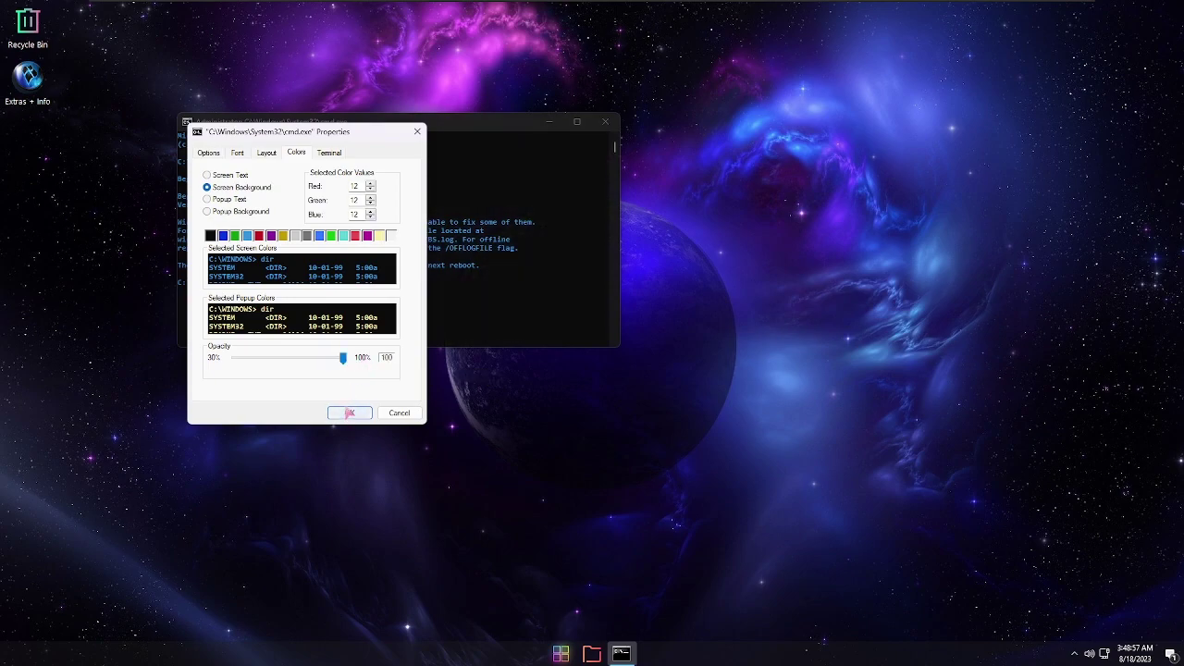
left_click(245, 199)
left_click(247, 212)
left_click(255, 189)
left_click(349, 413)
Step: Restart Windows and, during the restart, issue a power command to the test VM in VMware Workstation
key("super")
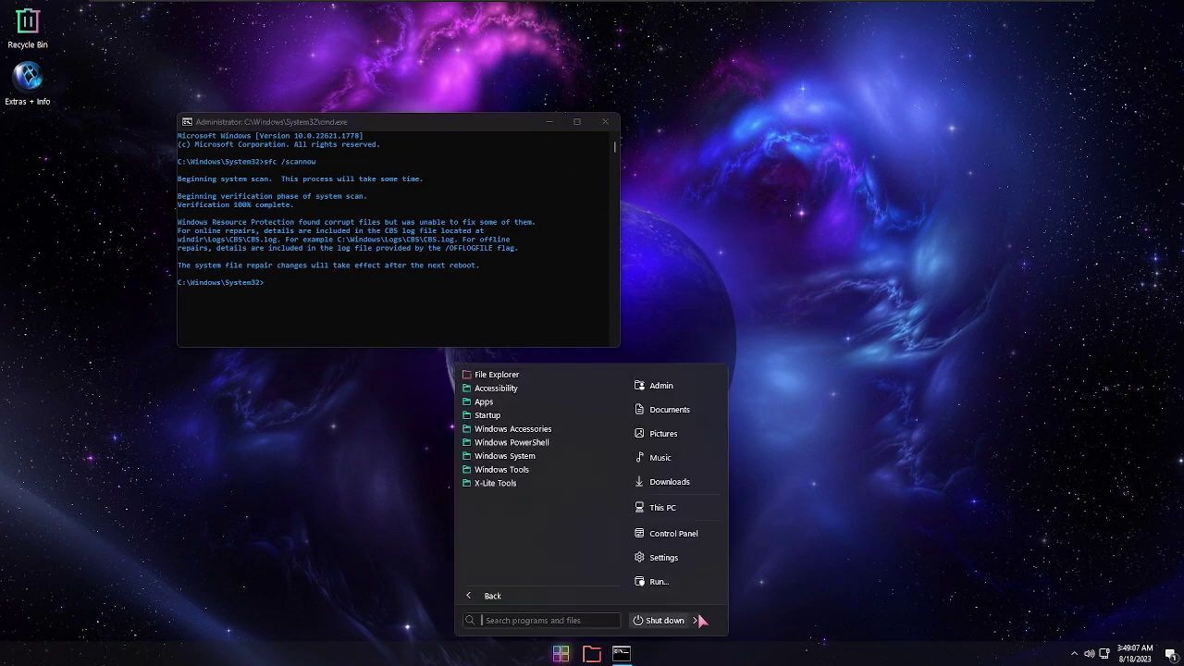
left_click(746, 611)
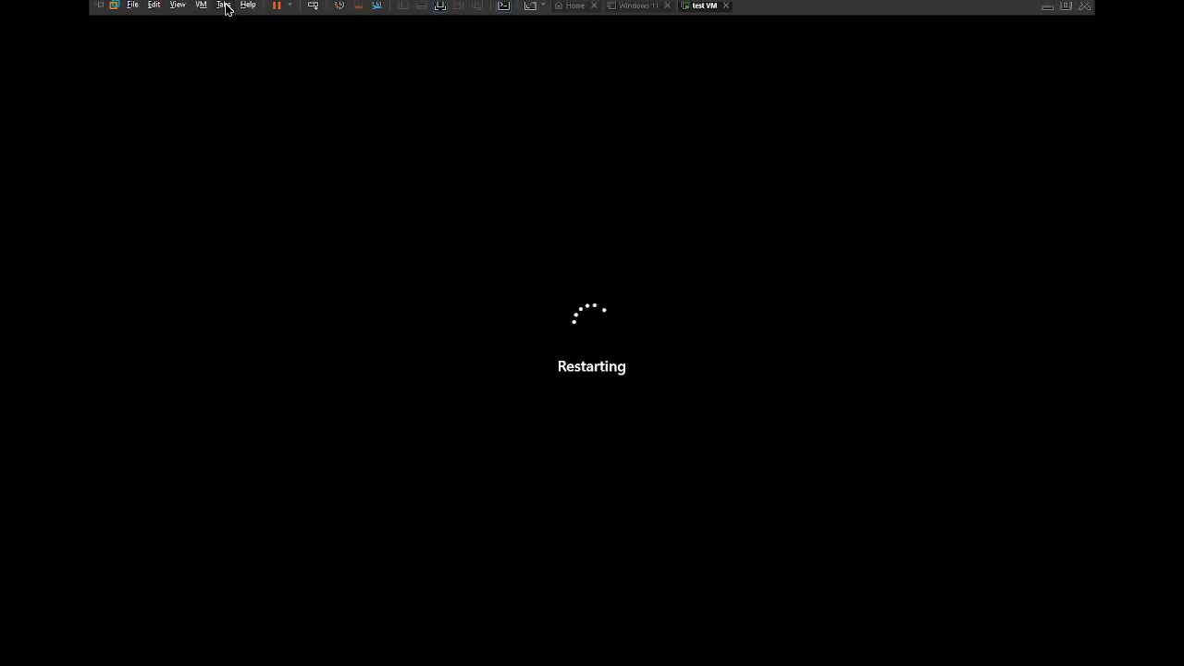
left_click(201, 8)
mouse_move(208, 28)
left_click(431, 142)
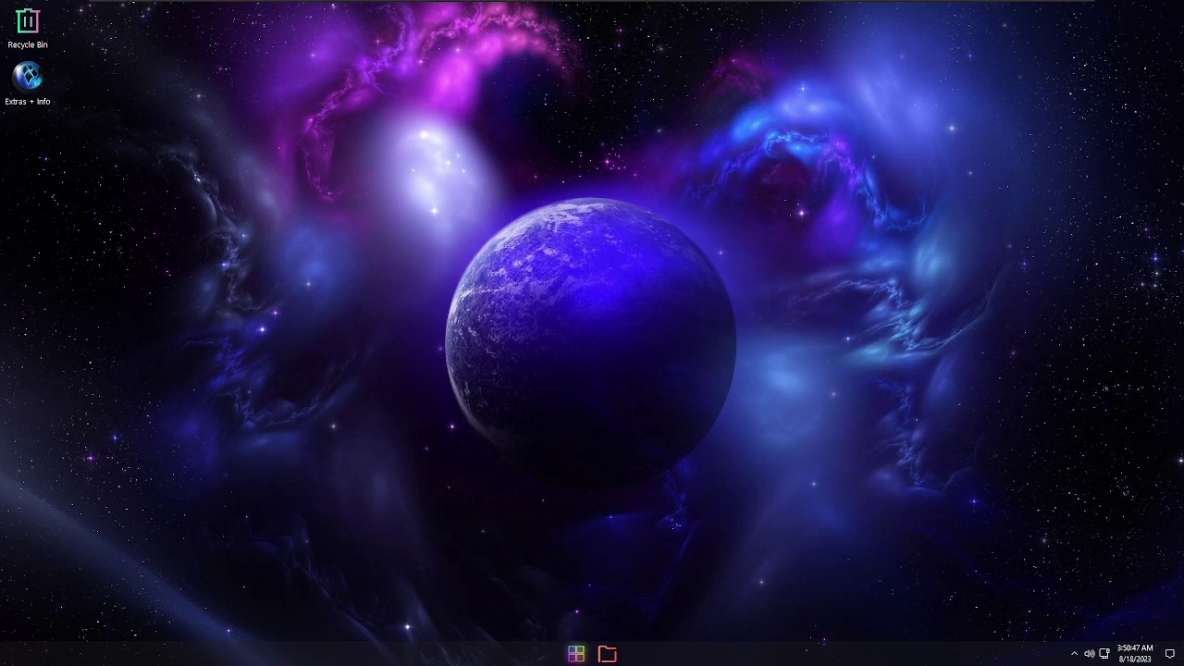
key("super")
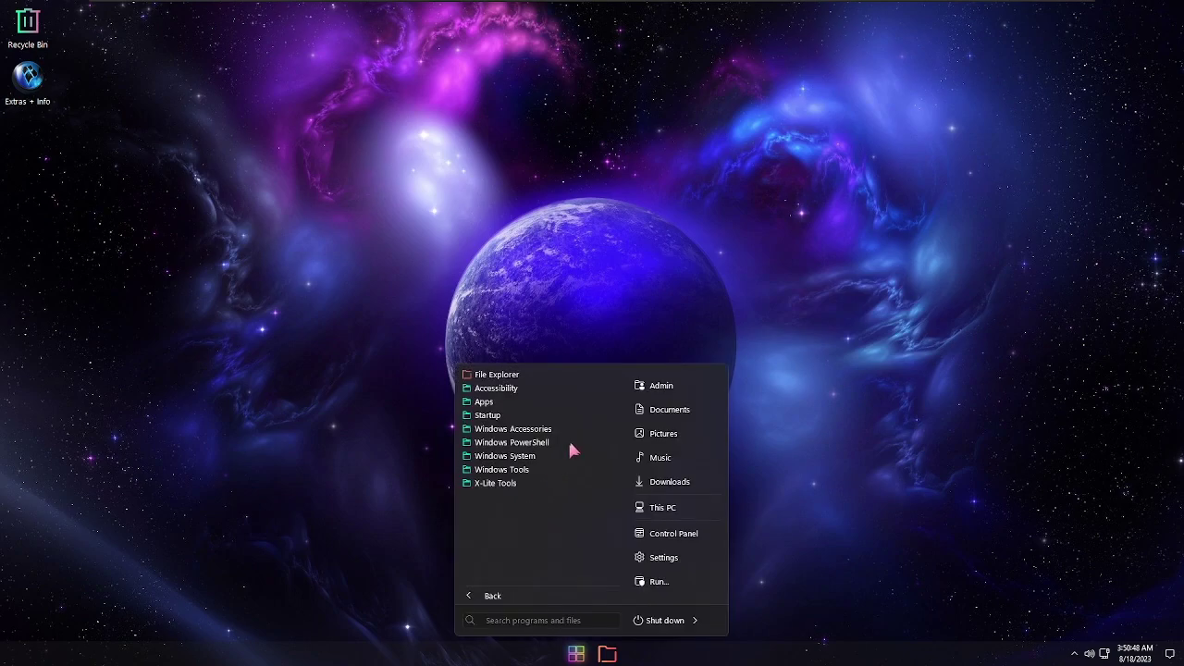
left_click(609, 324)
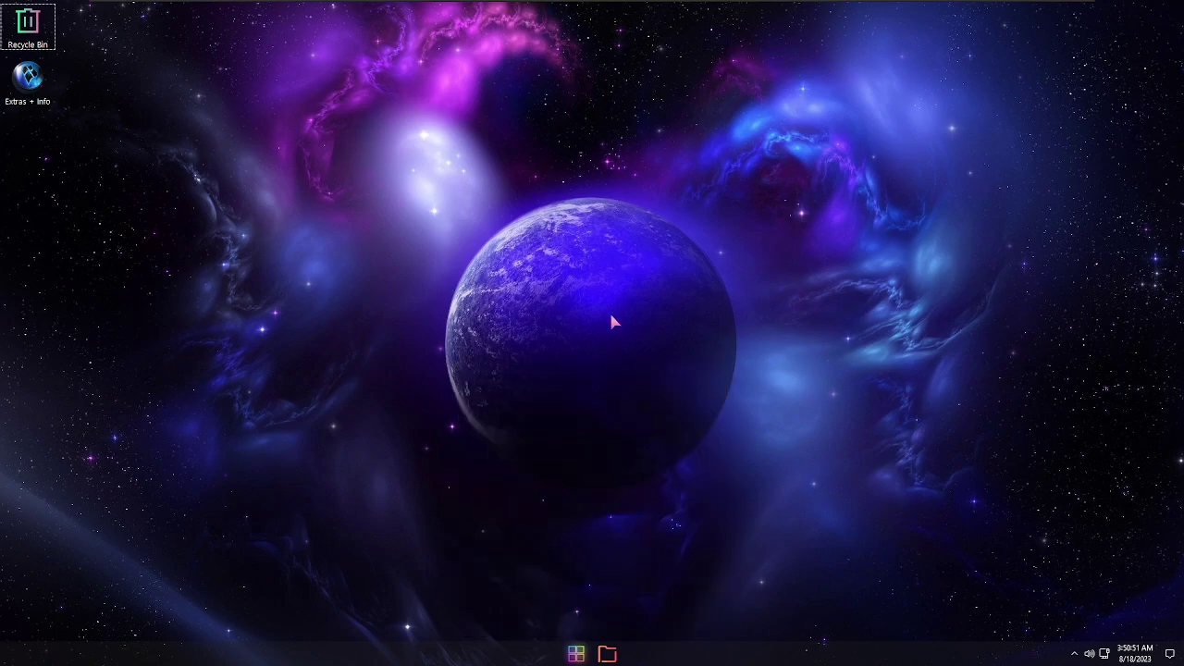
Step: Apply the dark blue Windows 11 bloom theme in the personalization settings and close the settings window
key("super+i")
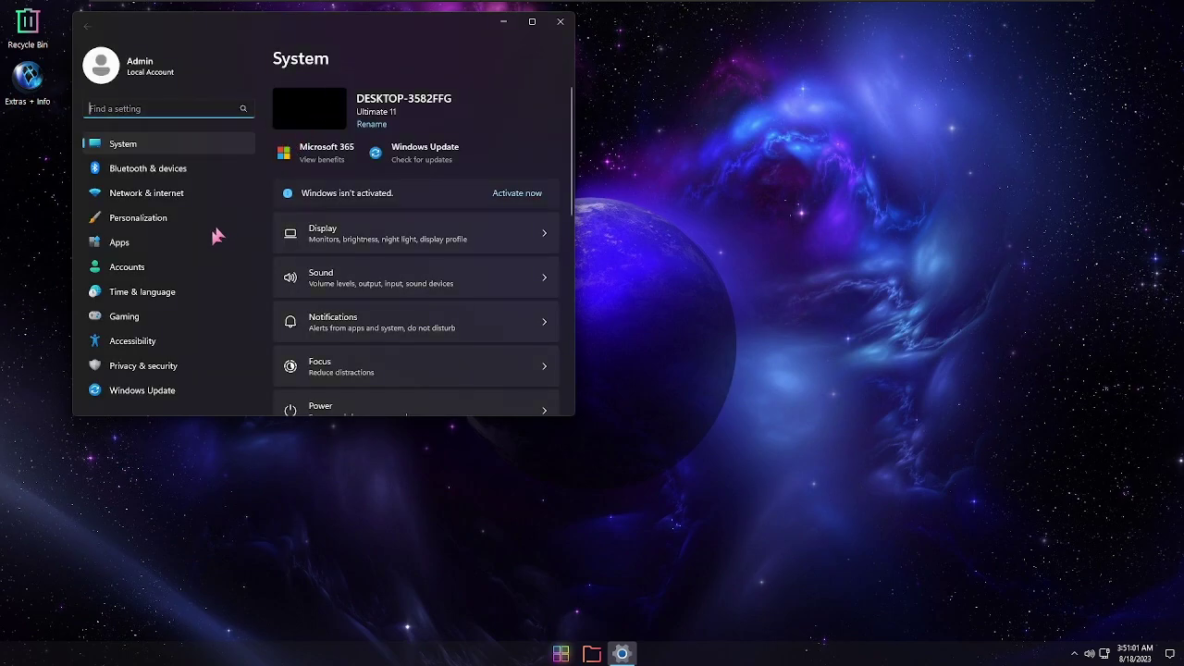
left_click(220, 219)
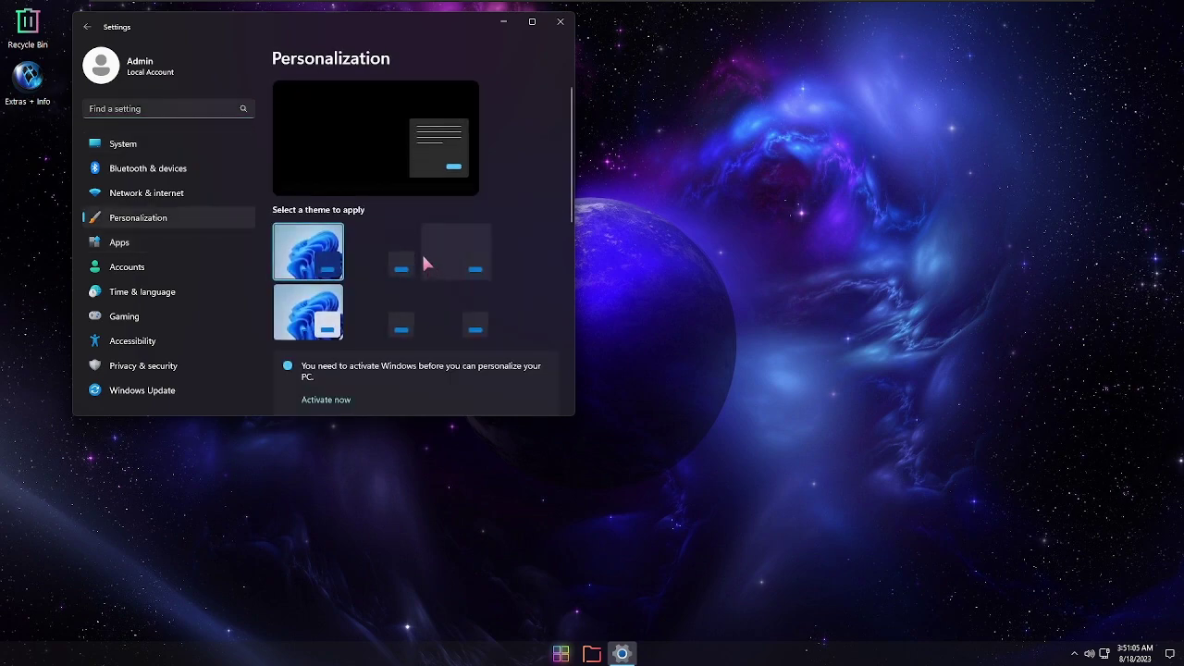
left_click(458, 315)
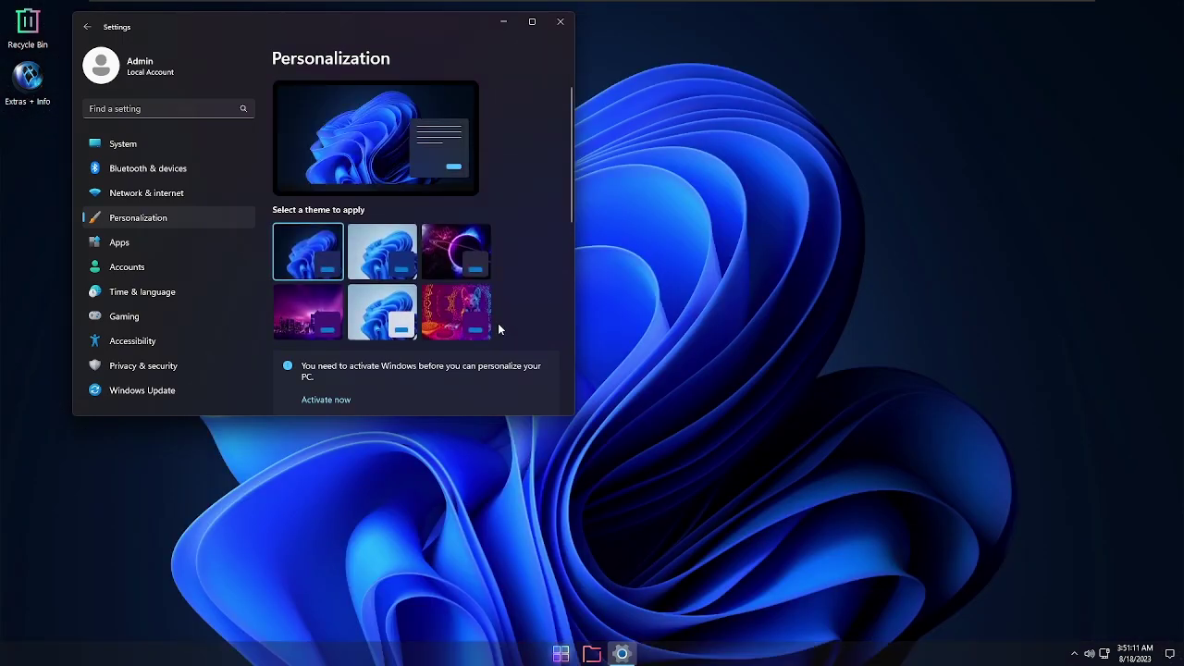
key("alt+F4")
Step: Open Programs and Features with appwiz.cpl and uninstall StartAllBack
key("super+r")
type("appwiz.cpl")
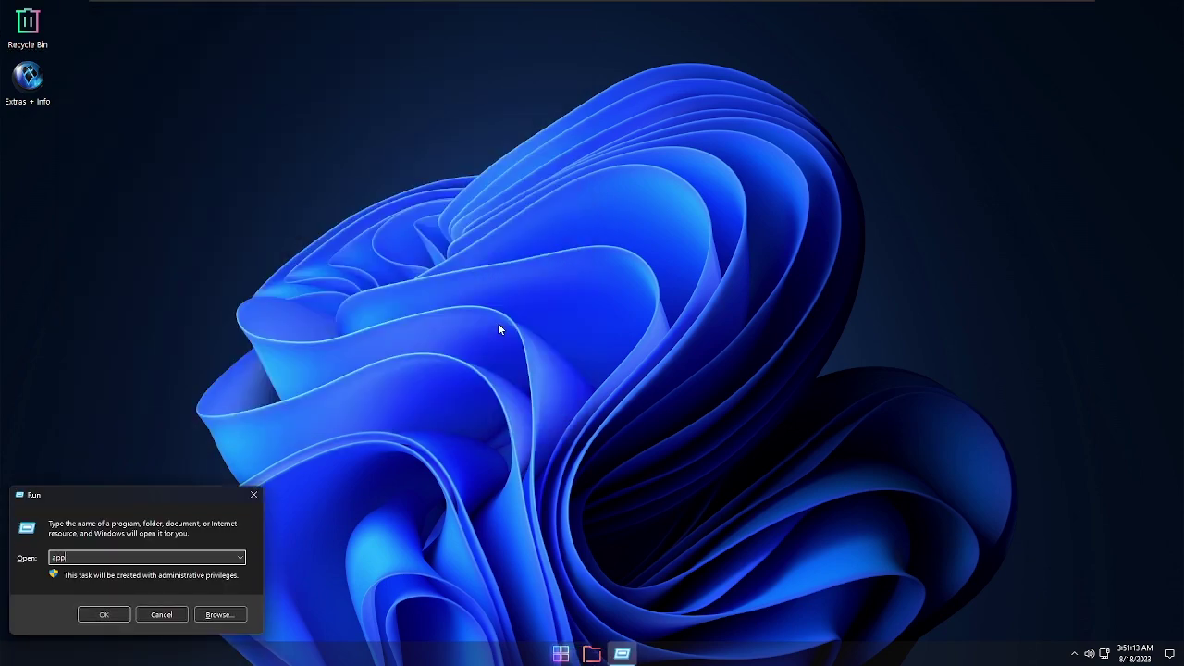
key("Return")
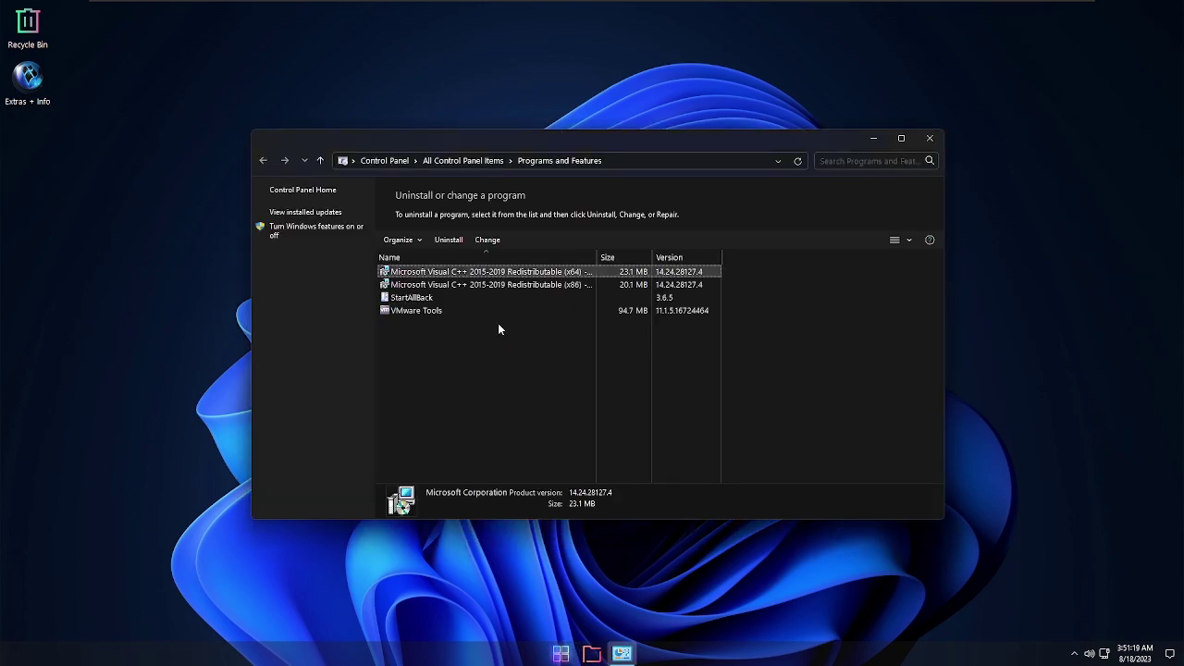
key("Down")
key("Down")
key("Return")
key("Return")
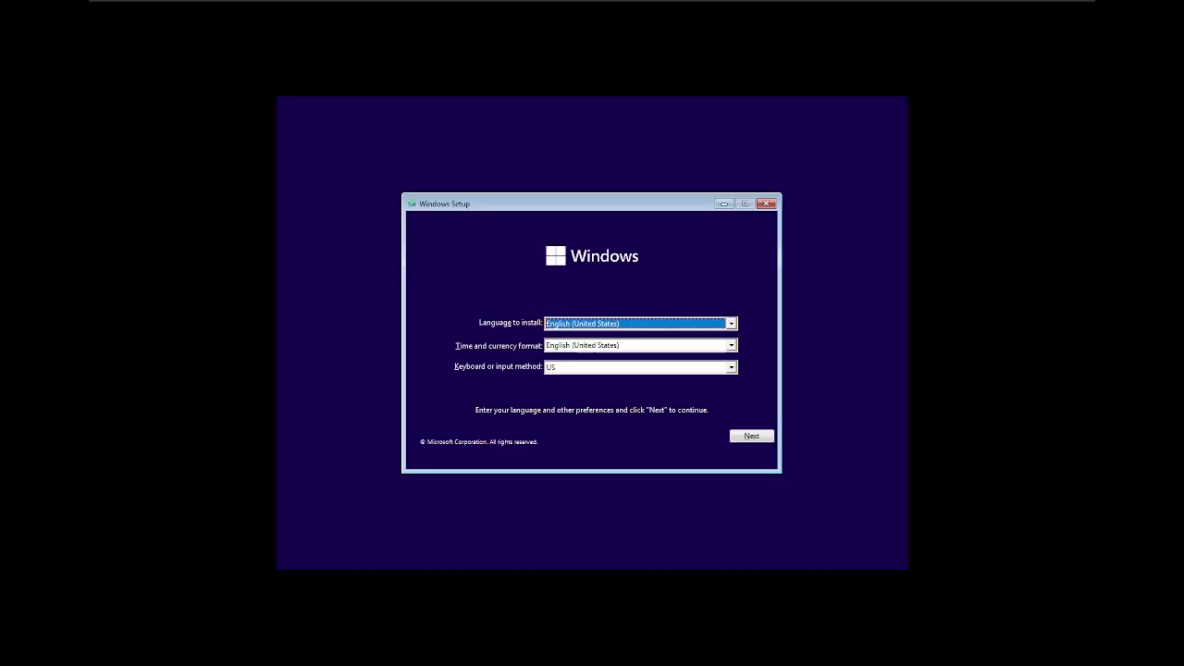
Step: Accept the Windows Setup language defaults, enter the computer repair options and start the recovery Command Prompt
left_click(639, 345)
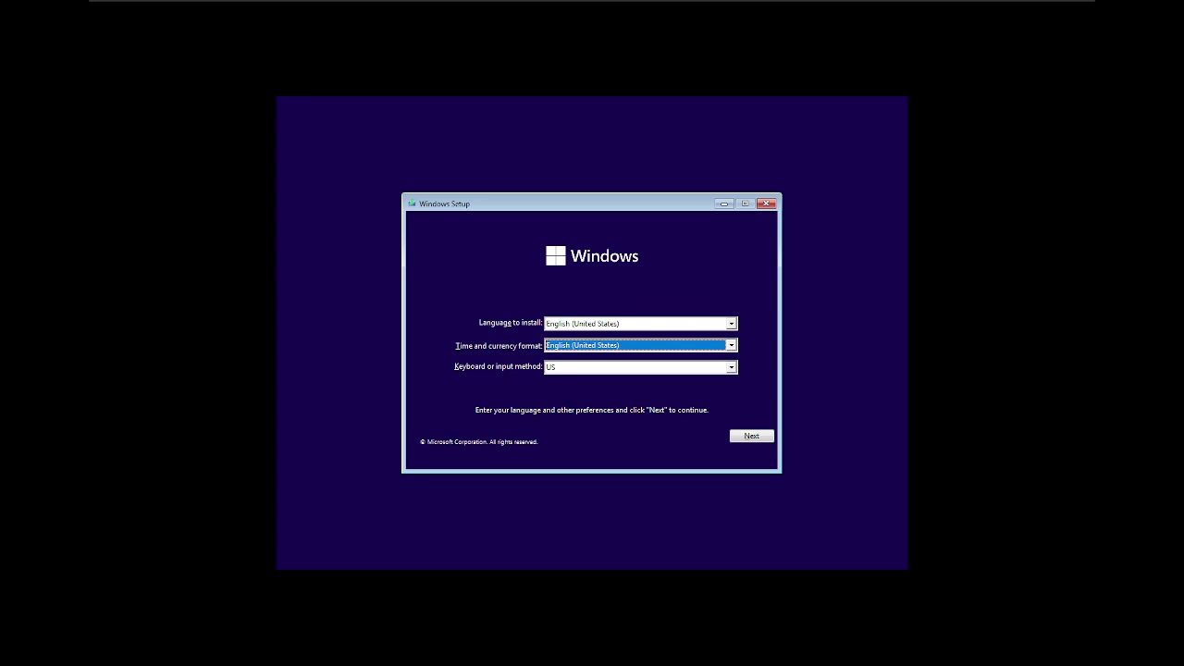
key("Return")
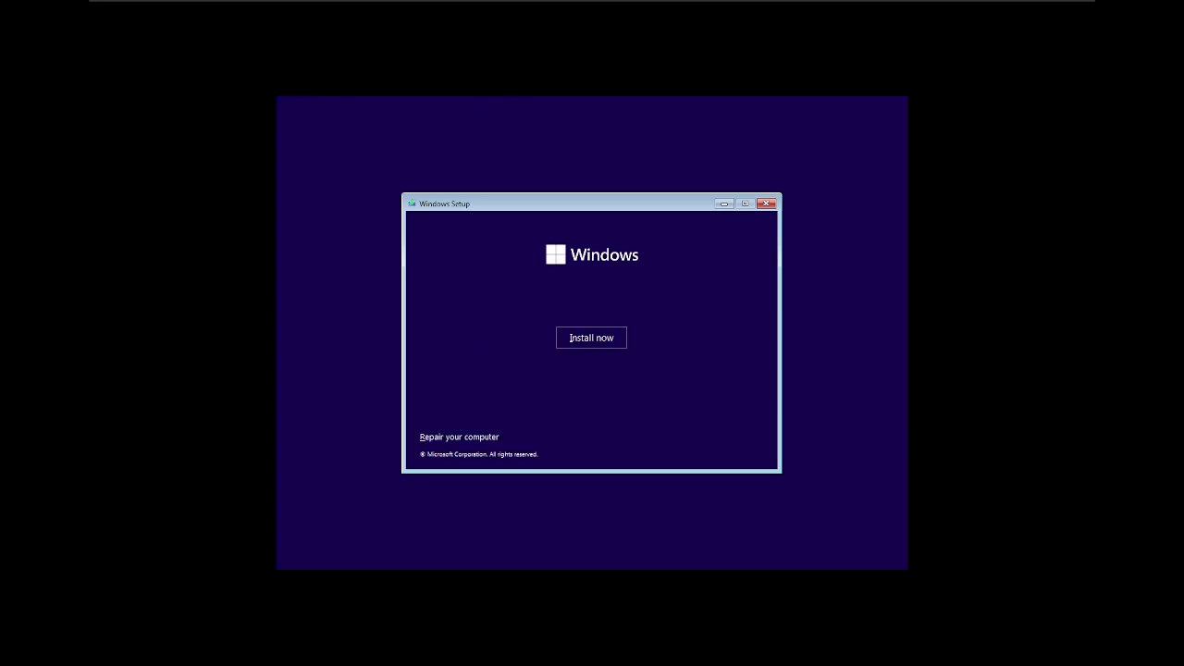
left_click(463, 436)
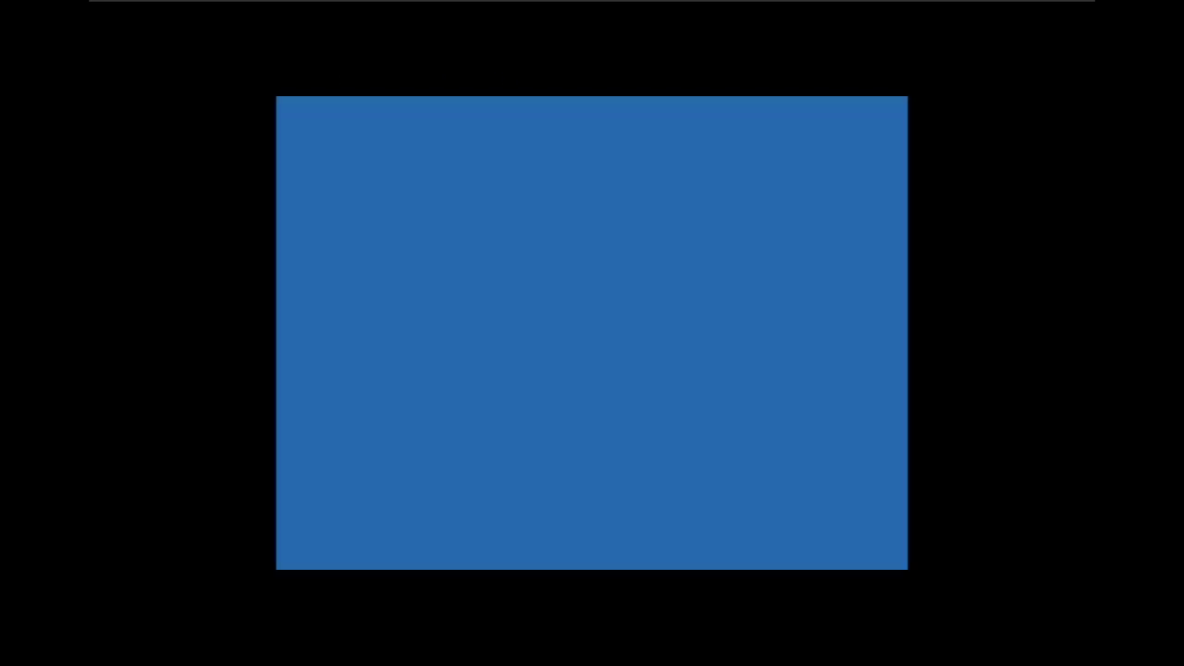
left_click(499, 326)
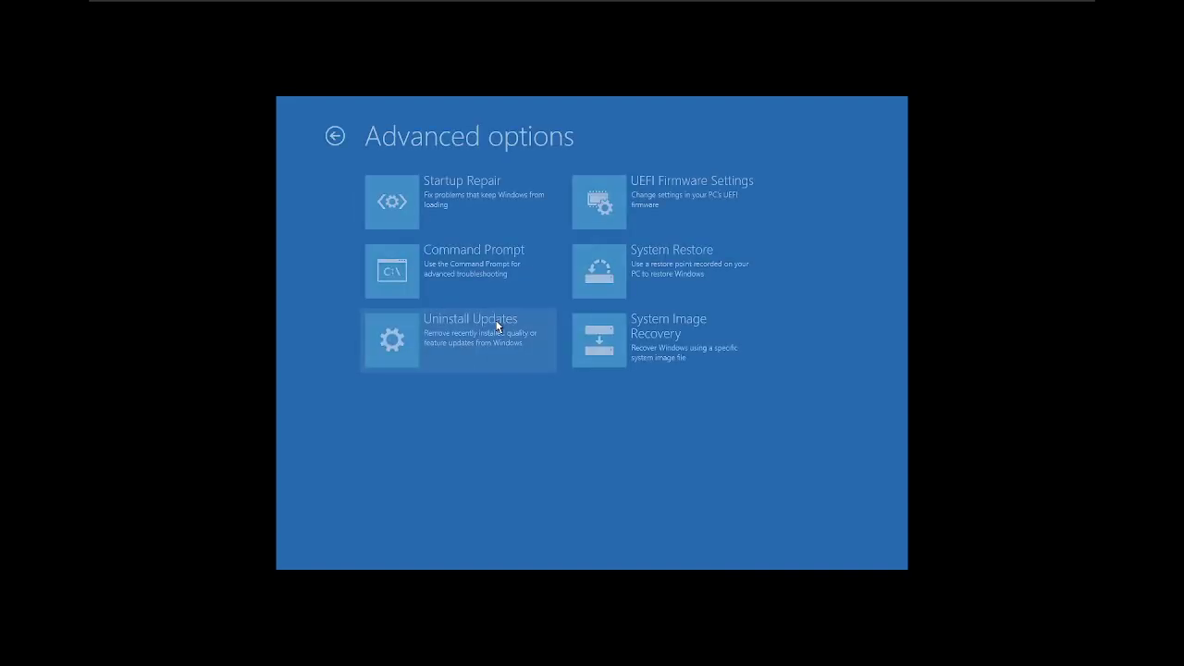
left_click(500, 289)
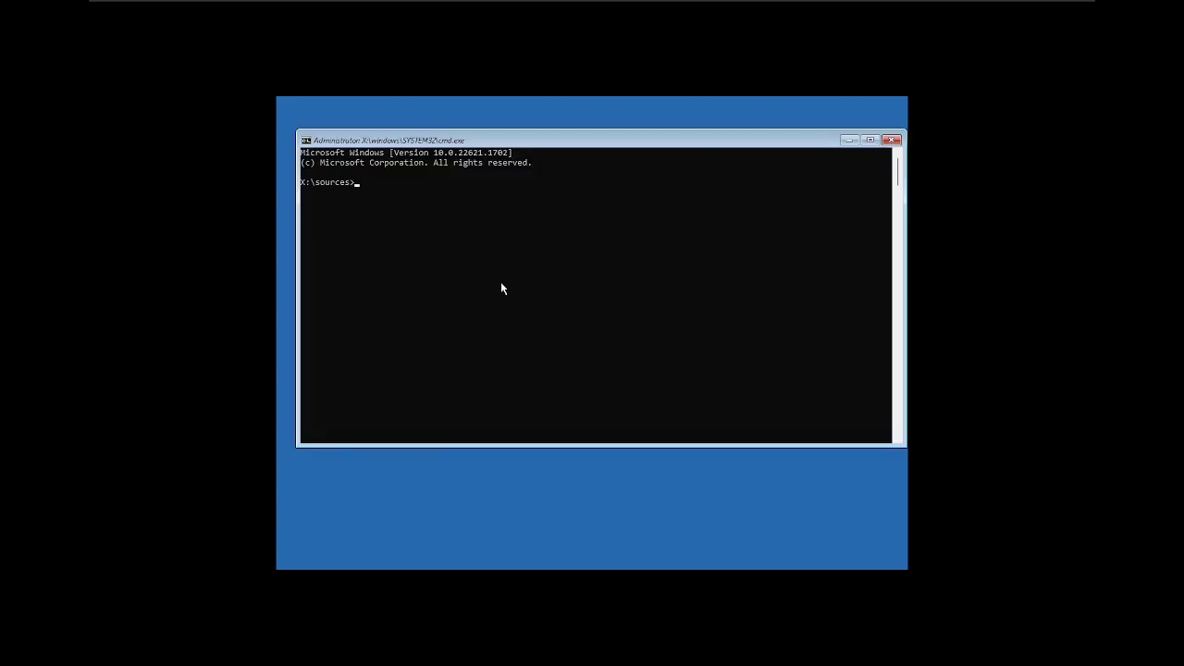
Step: Switch the recovery console to drive C: and list its root directory
type("C:")
key("Return")
type("dir")
key("Return")
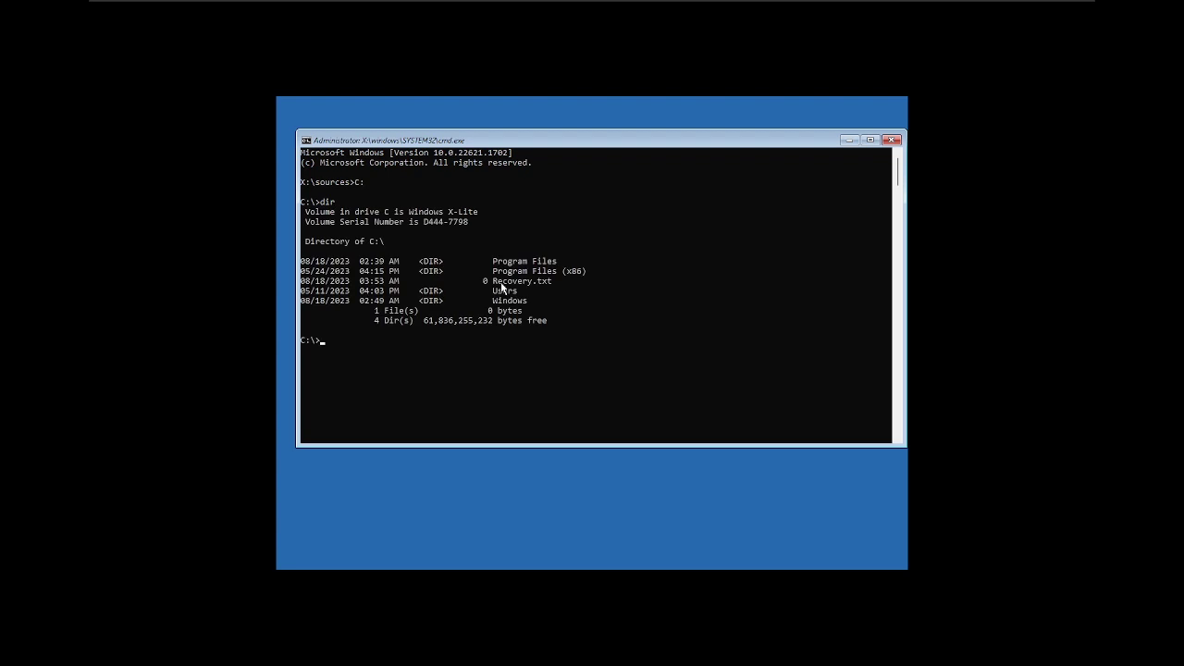
Step: Try to repair the icon file with sfc /scanfile=C:\windows\systemresources\shell32.dll.mun, then exit the console and continue to Windows 11
type("sfc /scanfile=C:\\windows\\systemresources\\")
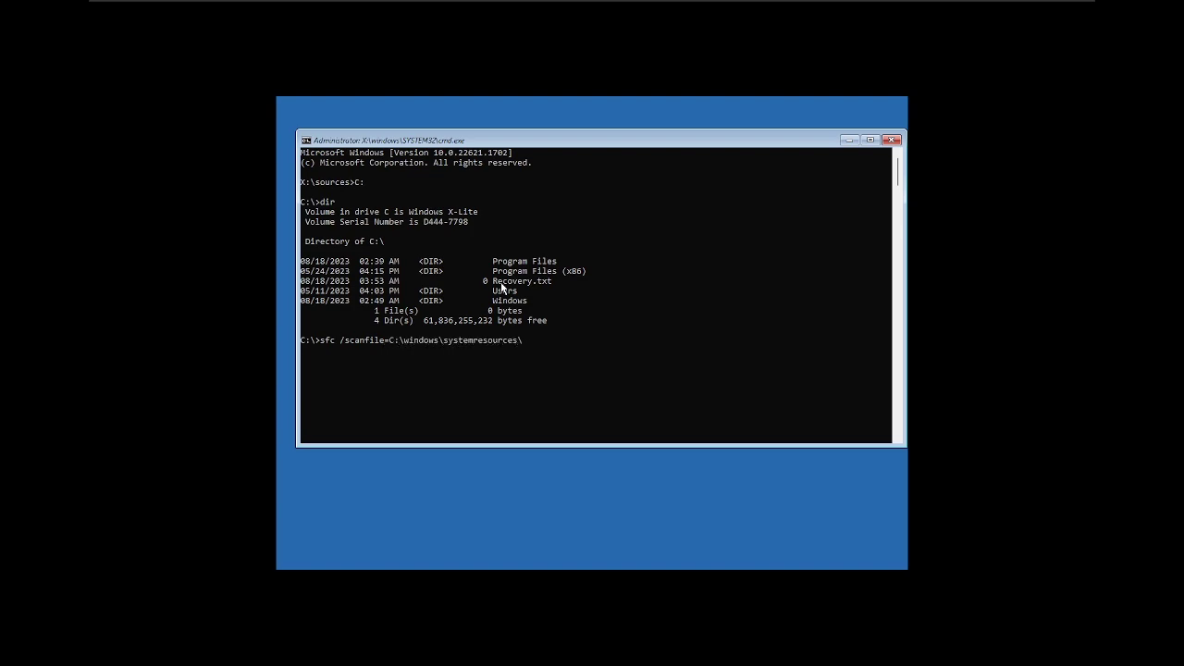
type("shell32.dll.mun")
key("Return")
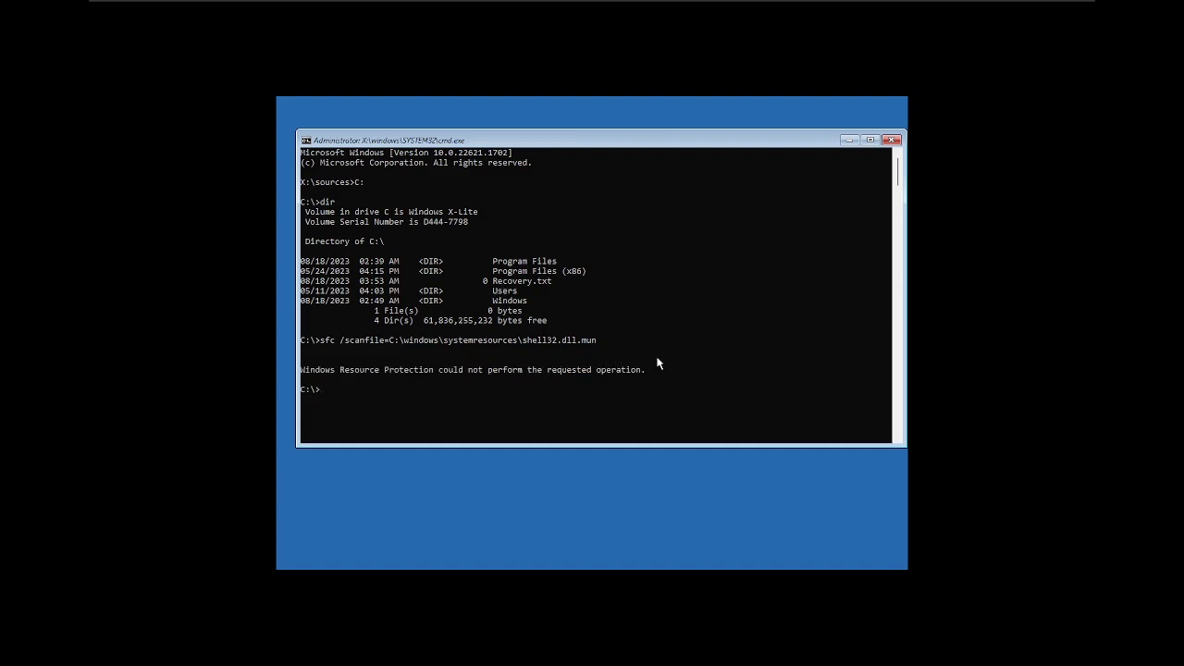
type("exit")
key("Return")
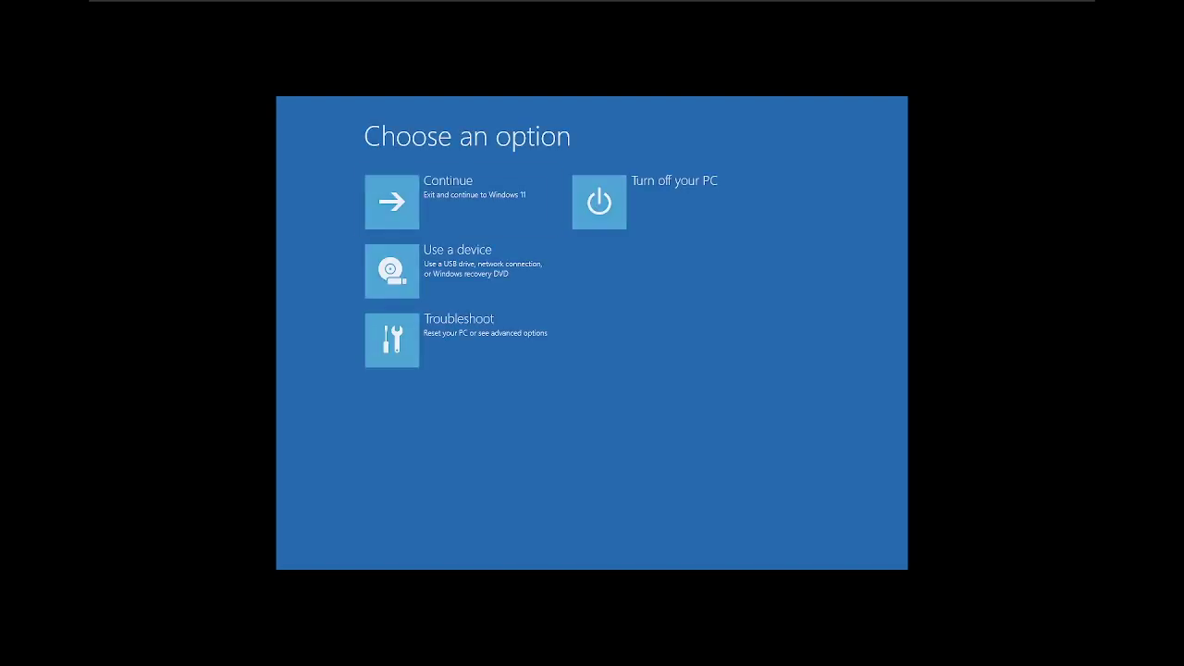
left_click(531, 232)
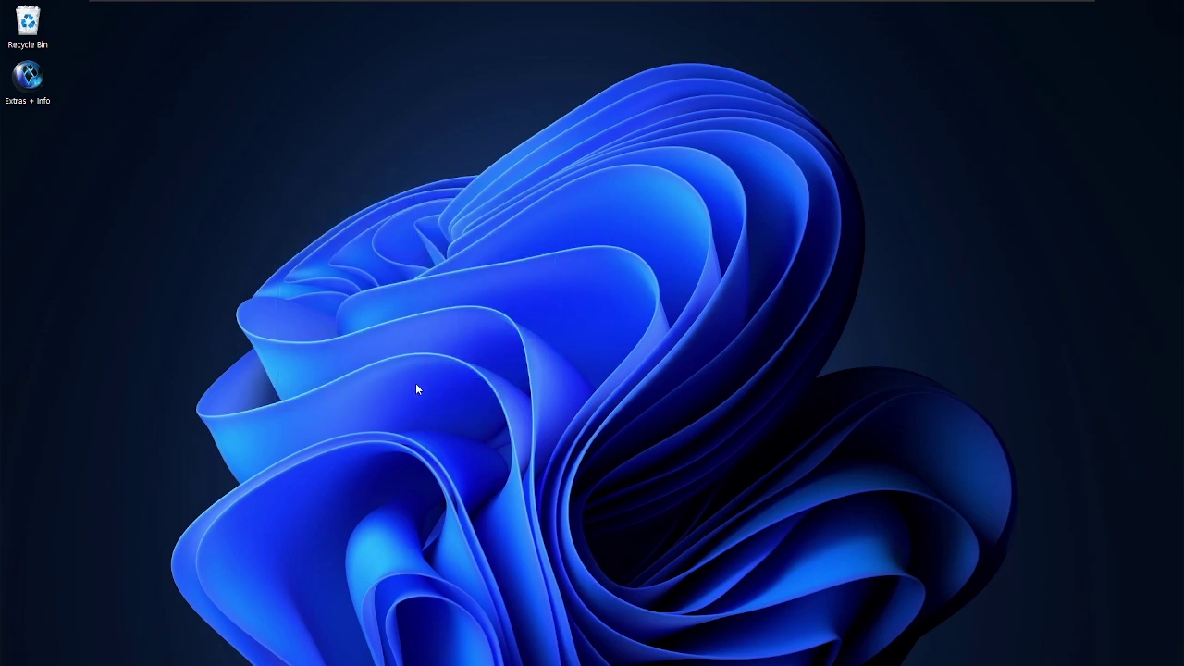
Step: Open This PC in File Explorer, try the winwinget command in a cmd console and close the console
key("super+e")
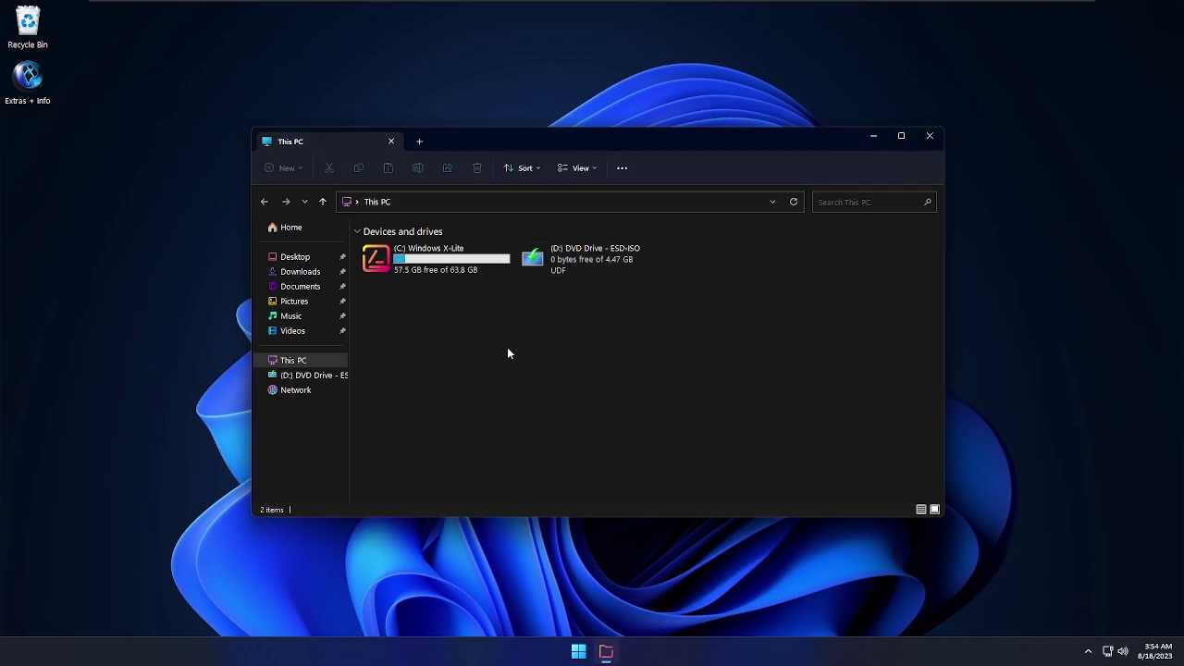
key("super+r")
type("cm")
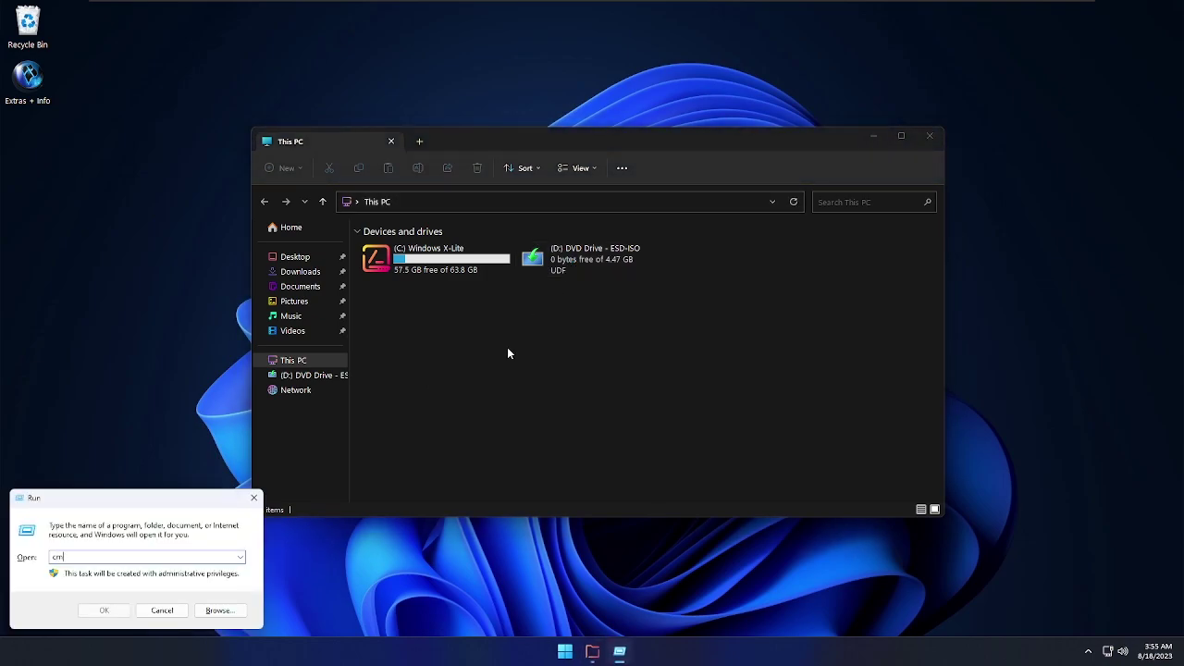
type("d")
key("Return")
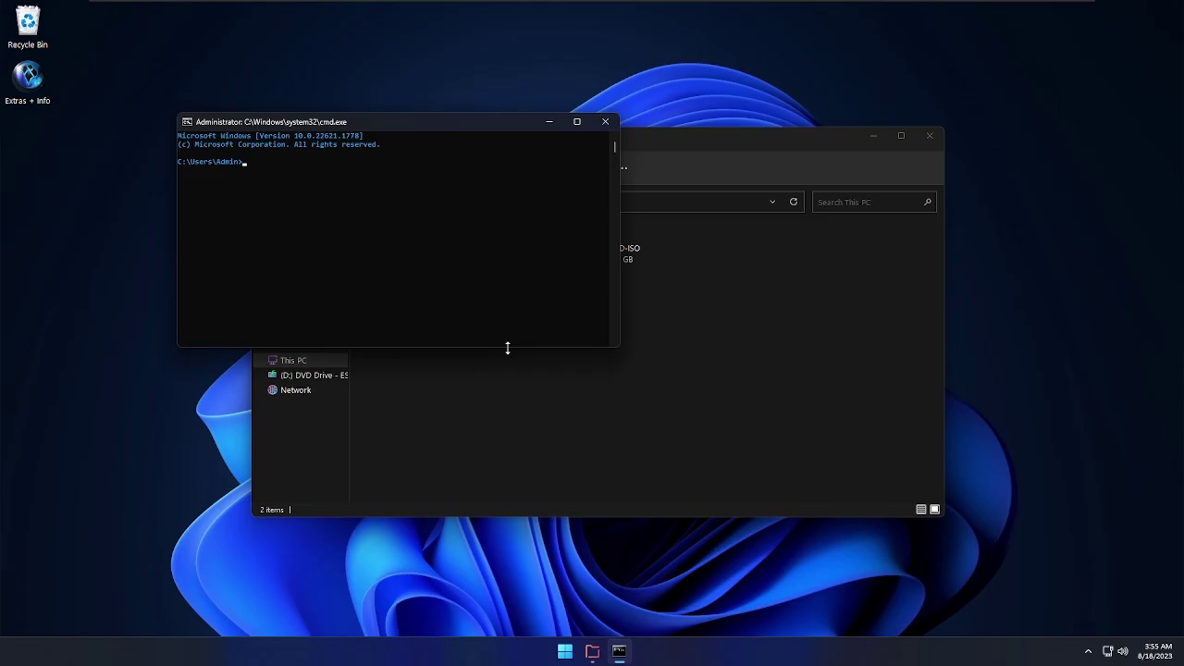
type("winwinget")
key("Return")
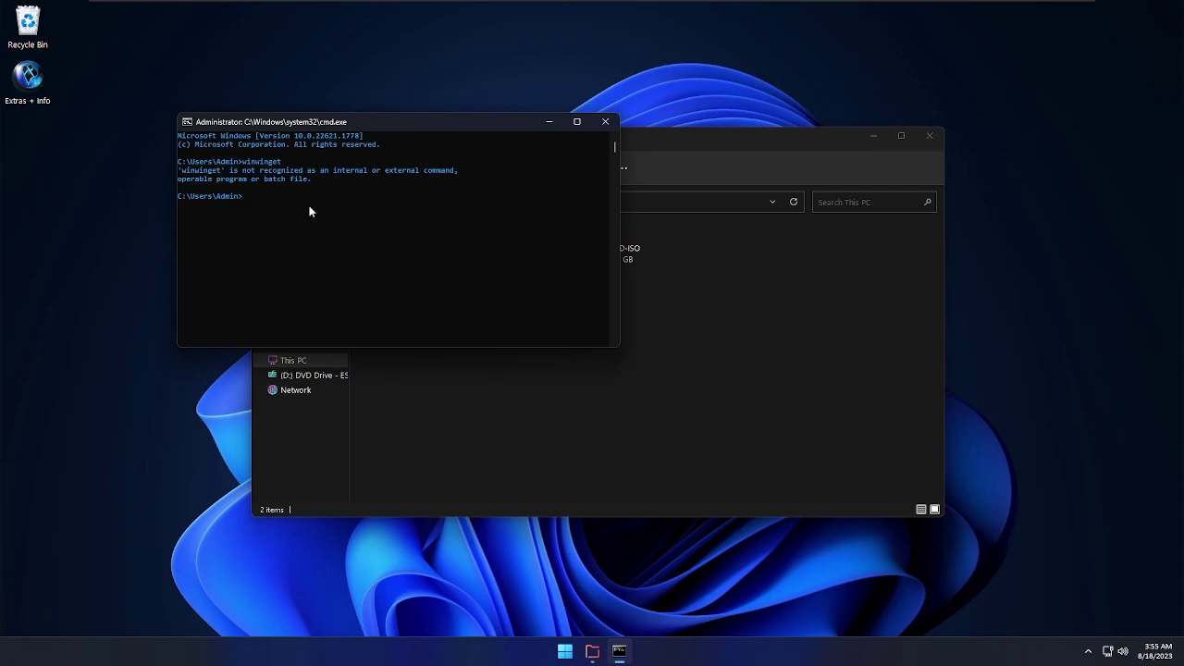
key("alt+F4")
Step: Switch to Firefox on the host, shrink its window over the desktop and search the web for 7zip
left_click_drag(444, 387, 518, 305)
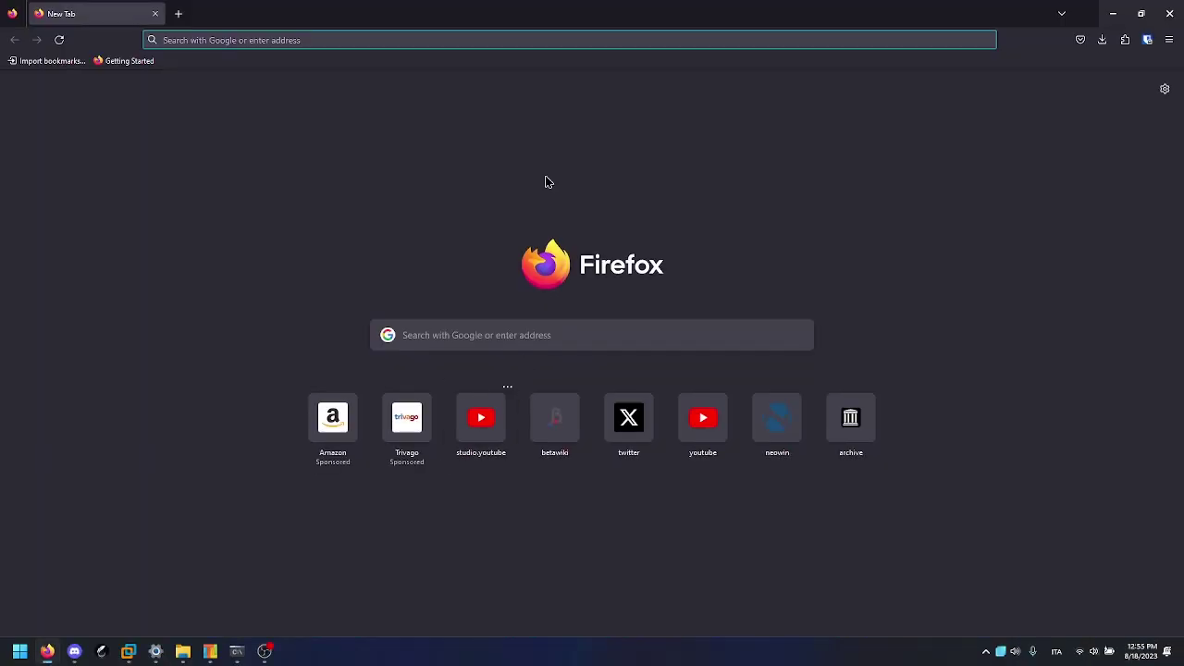
left_click_drag(565, 8, 691, 120)
type("7zip")
key("Return")
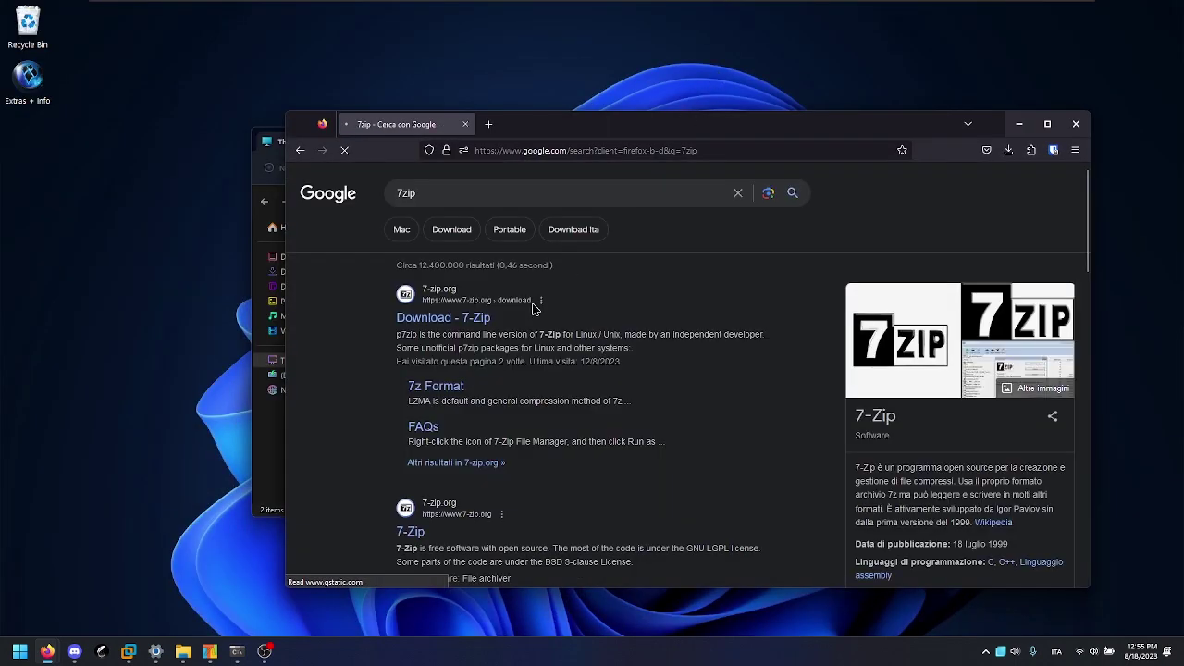
Step: Download the .exe installer of 7-Zip 23.01 for 64-bit Windows x64 and copy it to the virtual machine's desktop
left_click(479, 320)
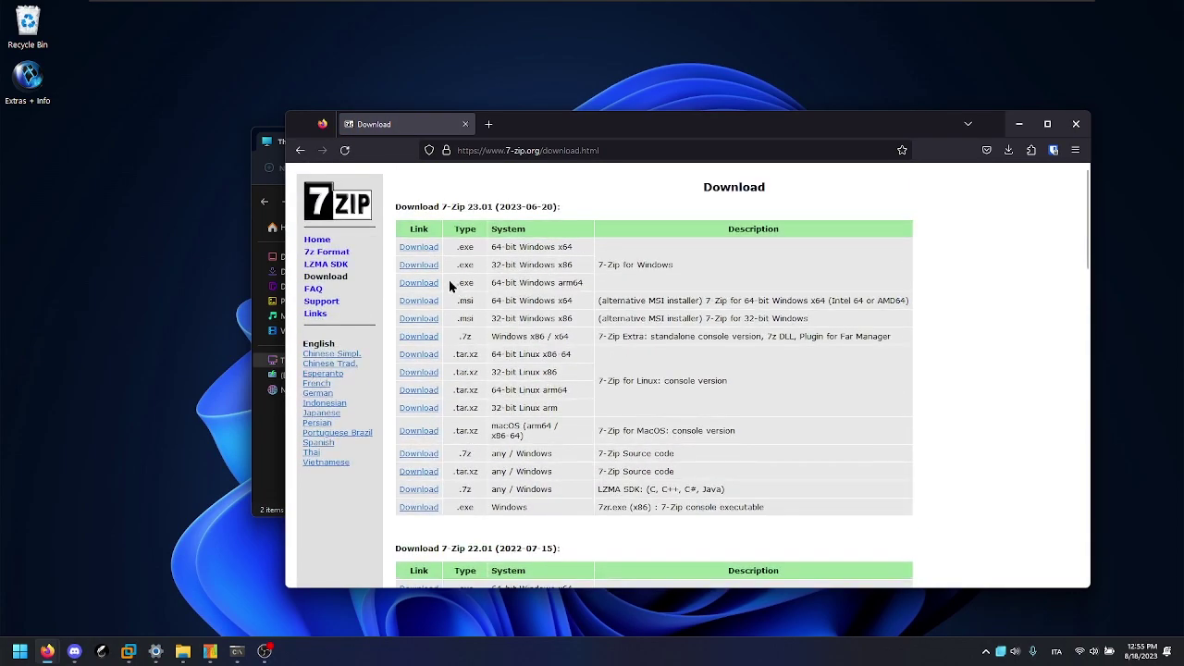
left_click(434, 251)
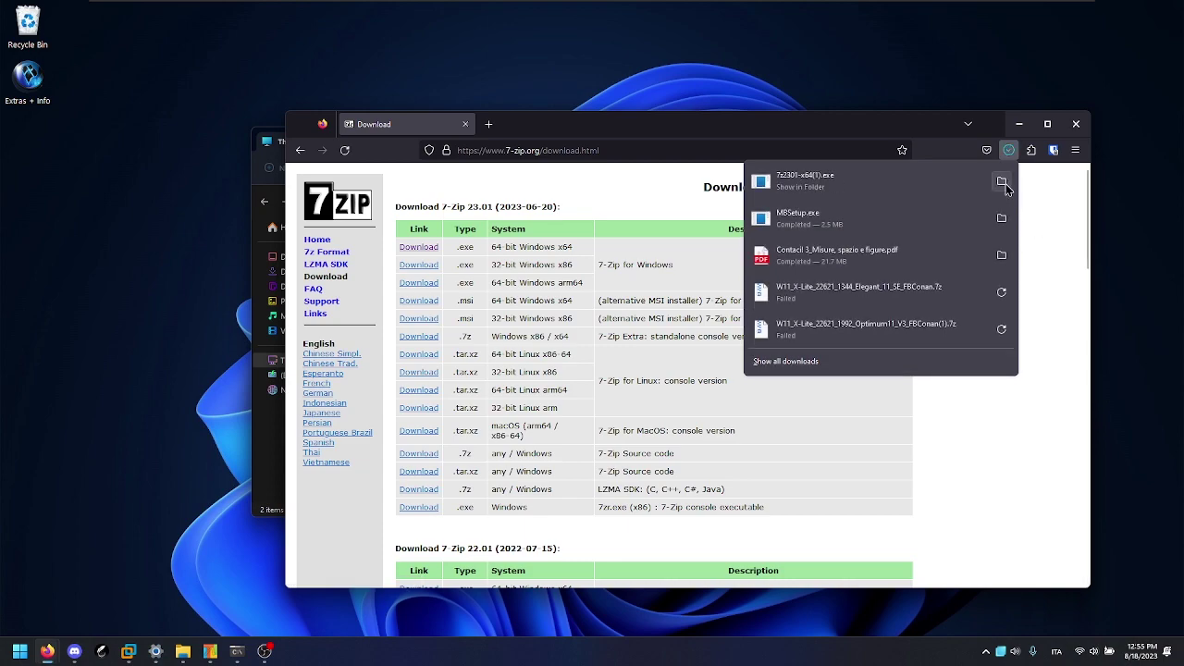
left_click(1002, 181)
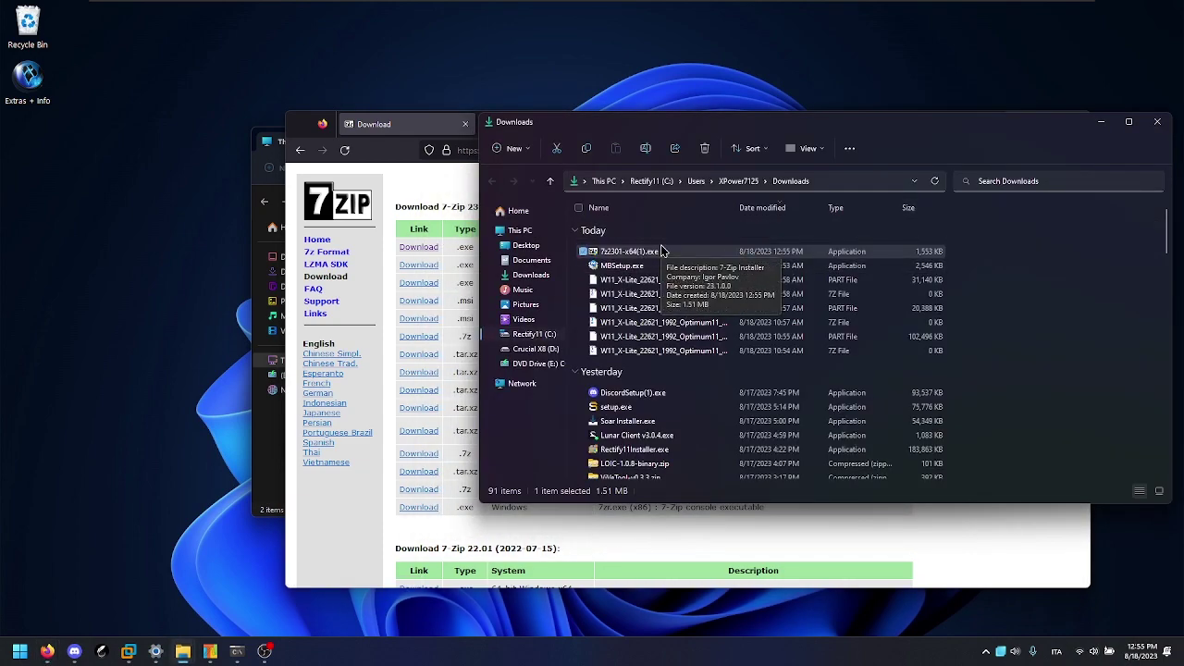
left_click_drag(440, 80, 442, 80)
Step: Run the 7-Zip installer from the virtual machine's desktop and install it to C:\Program Files\7-Zip\
double_click(428, 45)
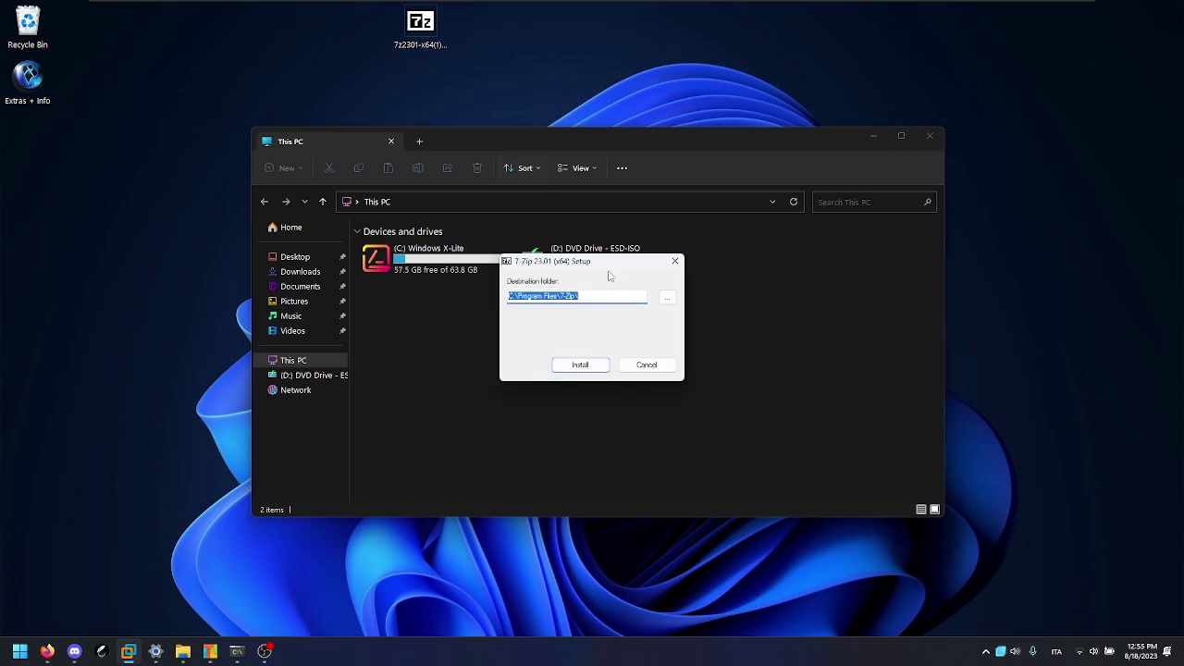
left_click(593, 367)
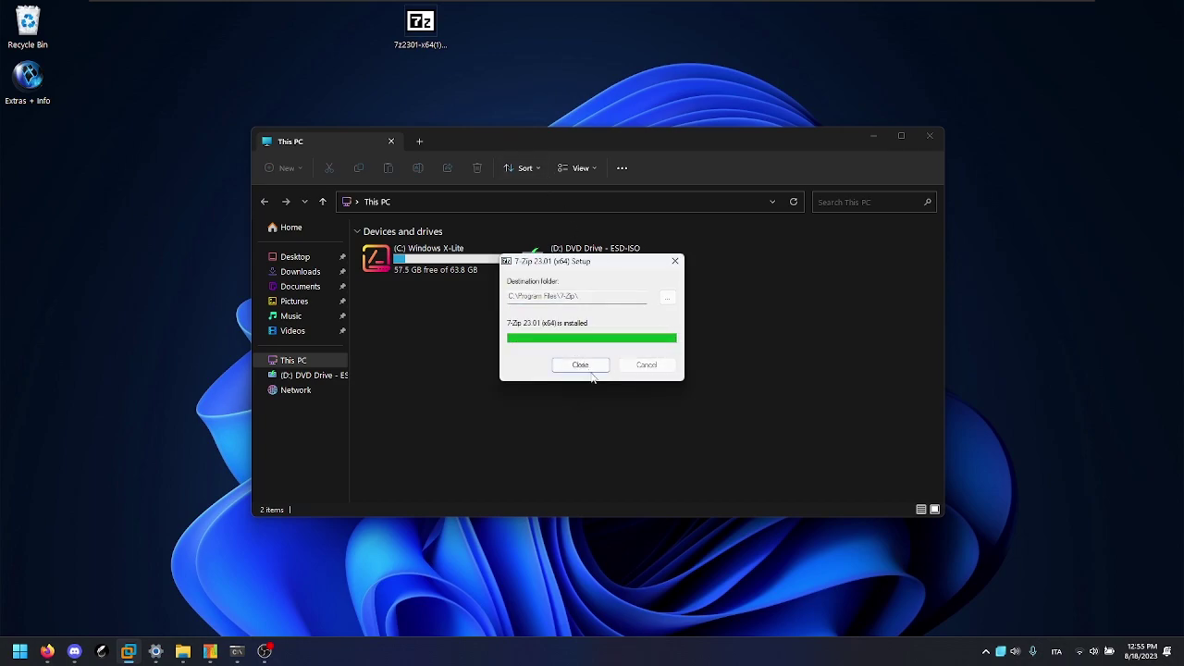
left_click(602, 364)
Step: Browse the ESD-ISO DVD drive (D:) to its sources folder and select install.esd
left_click(581, 260)
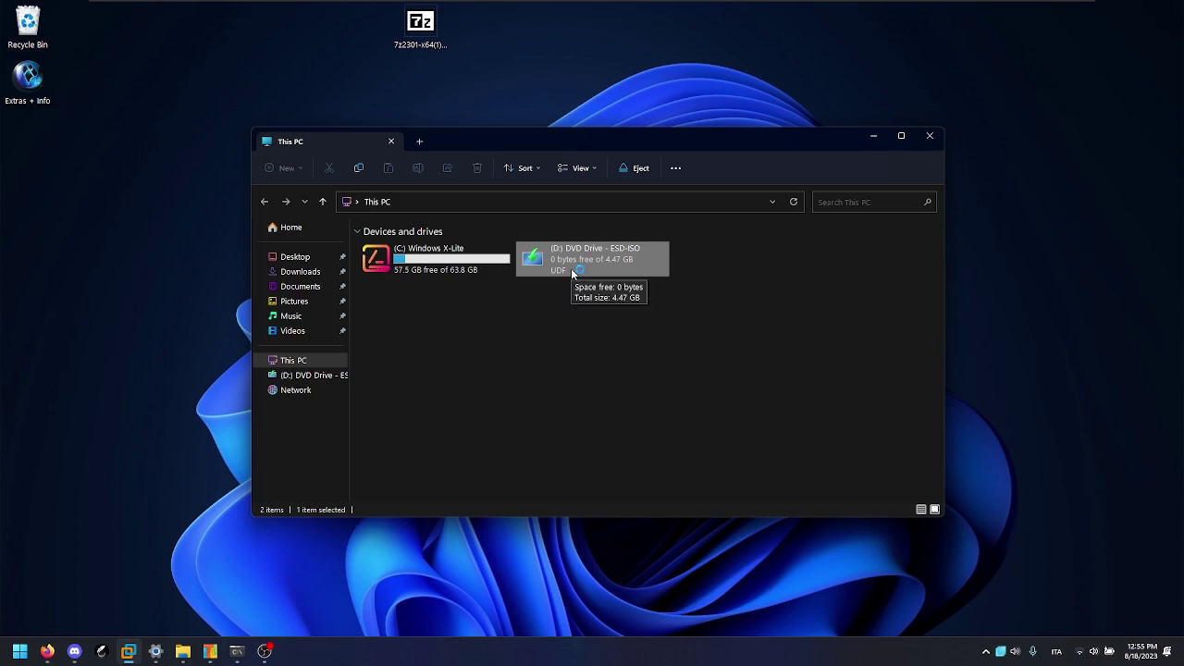
left_click_drag(556, 332, 606, 281)
left_click(604, 260)
right_click(602, 258)
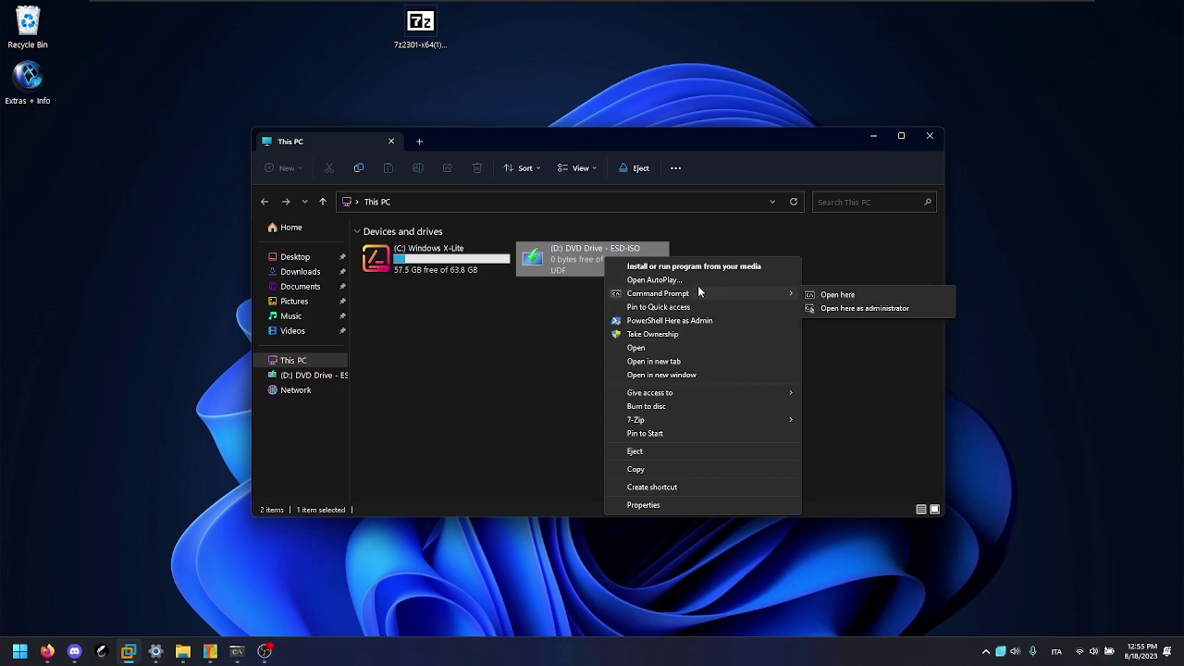
left_click(683, 349)
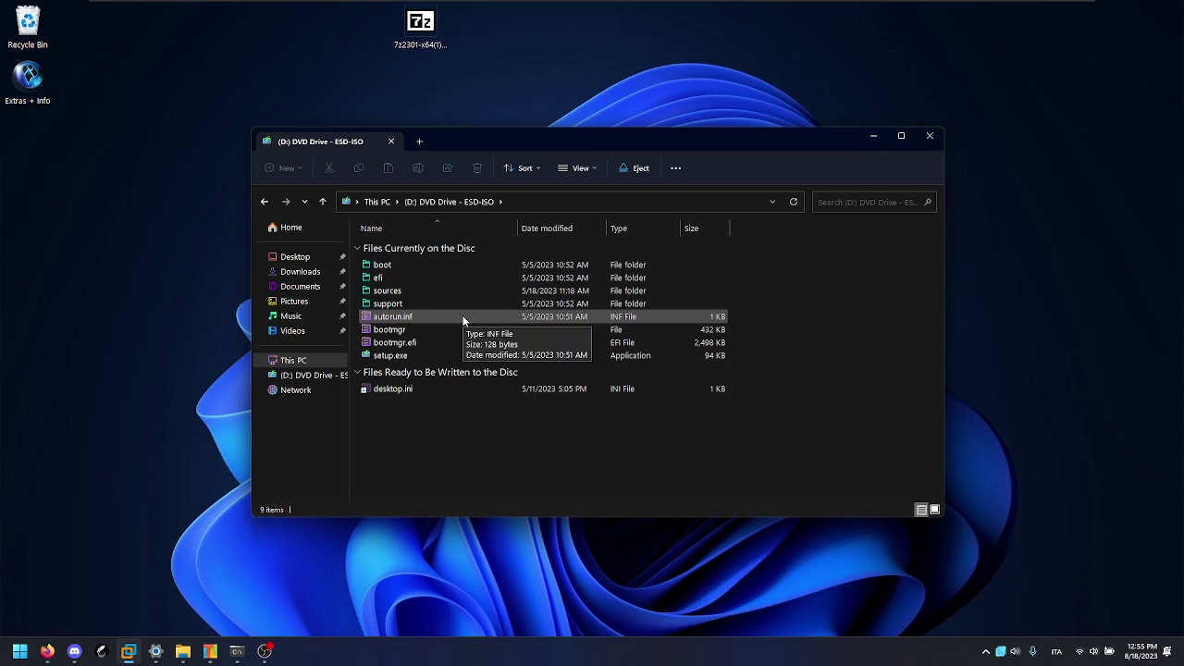
key("s")
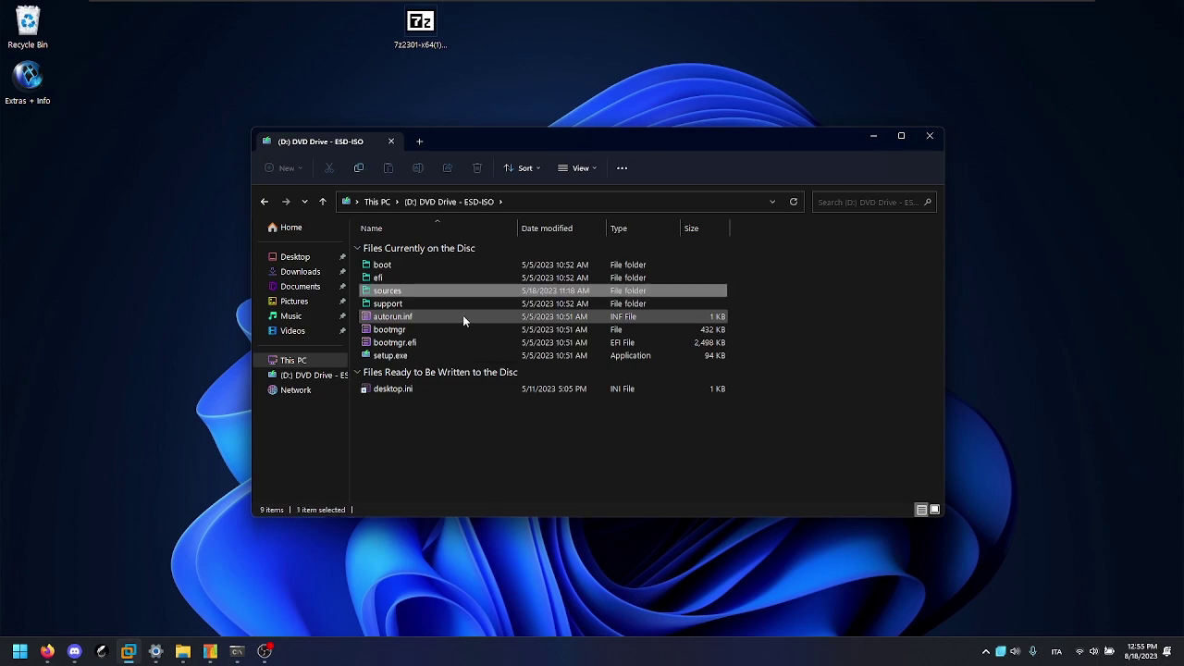
key("Return")
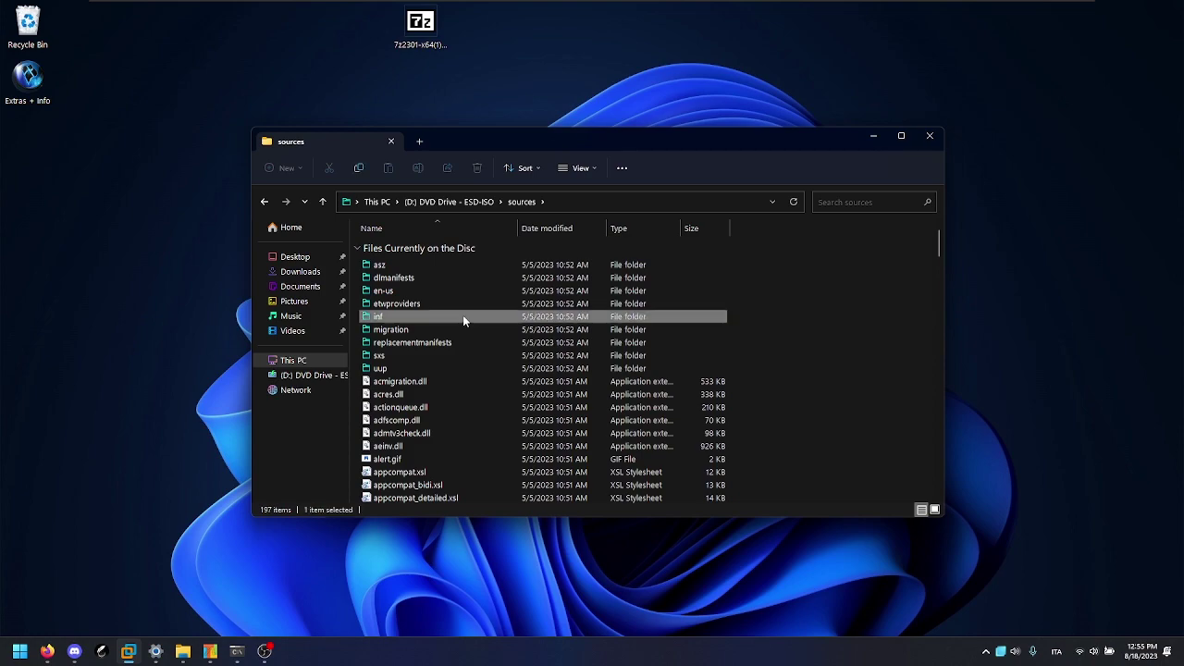
key("s")
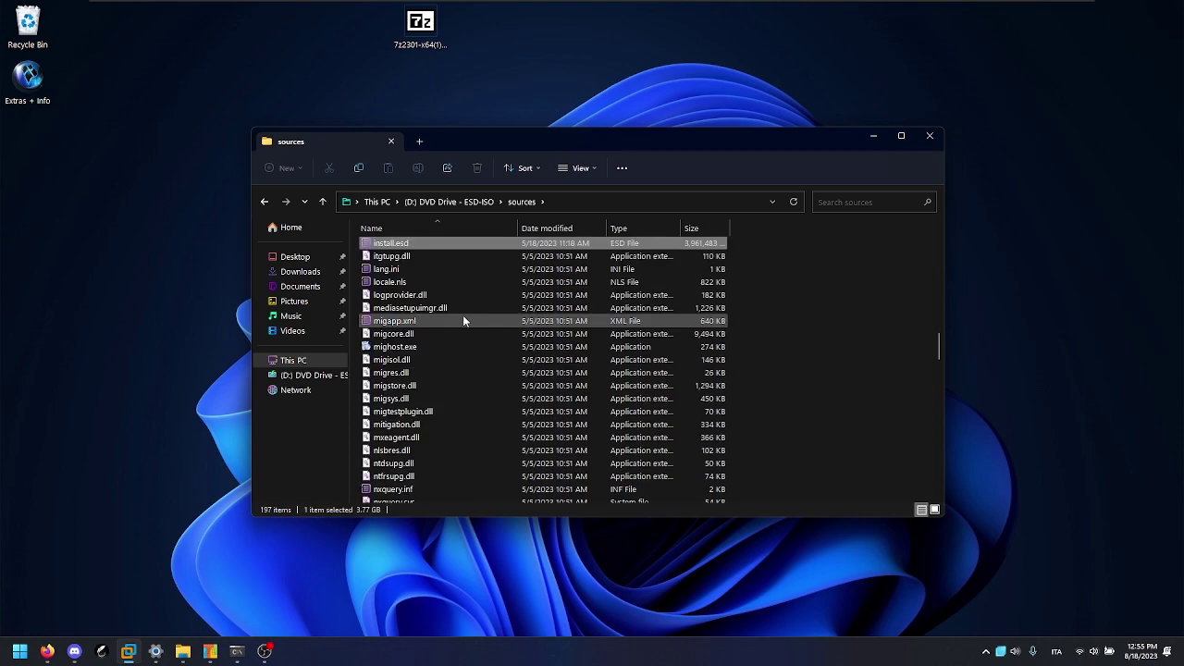
Step: Choose to open install.esd with an app from the PC and browse the C: drive's folders for the program
right_click(464, 248)
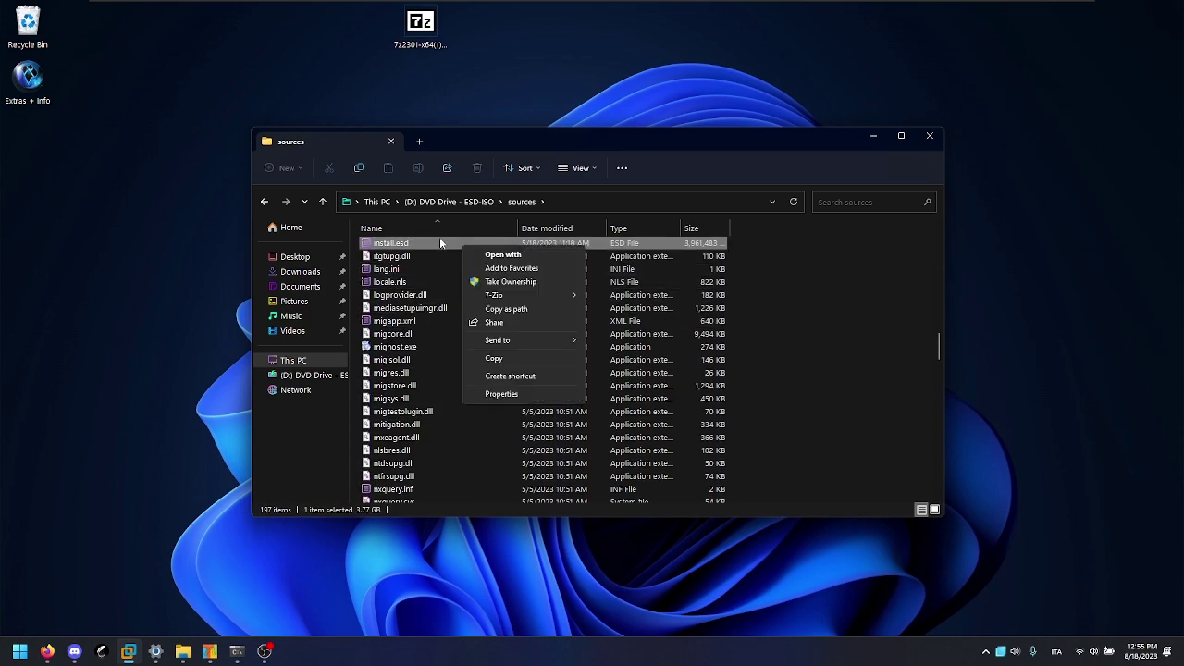
left_click(440, 240)
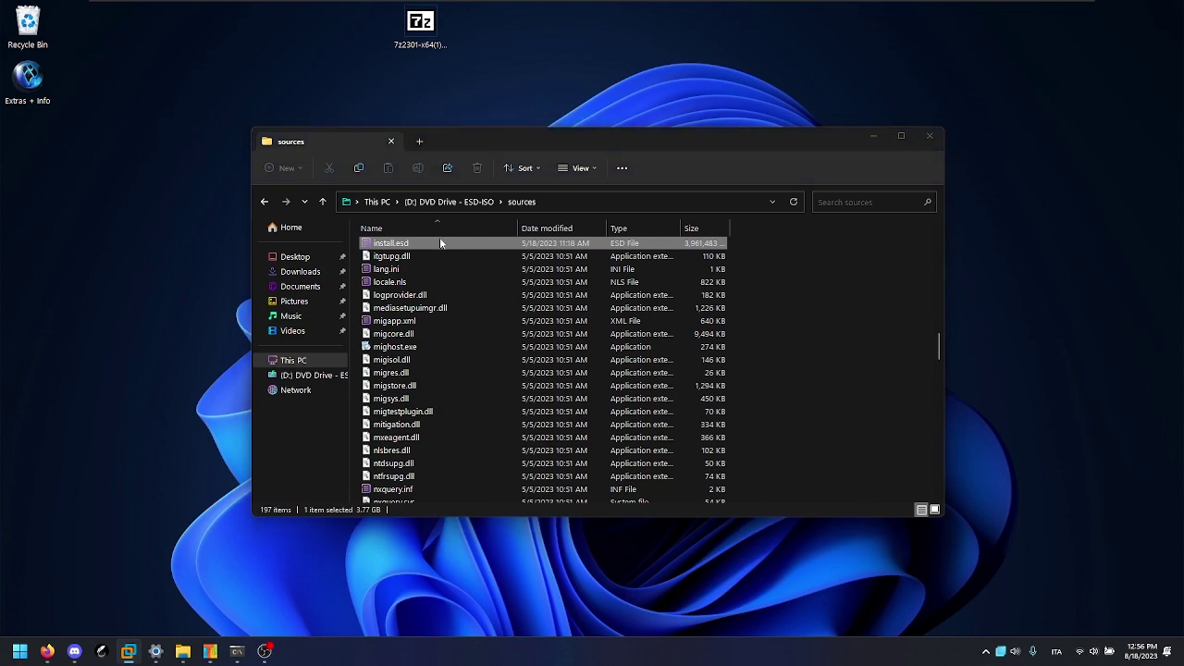
left_click(546, 401)
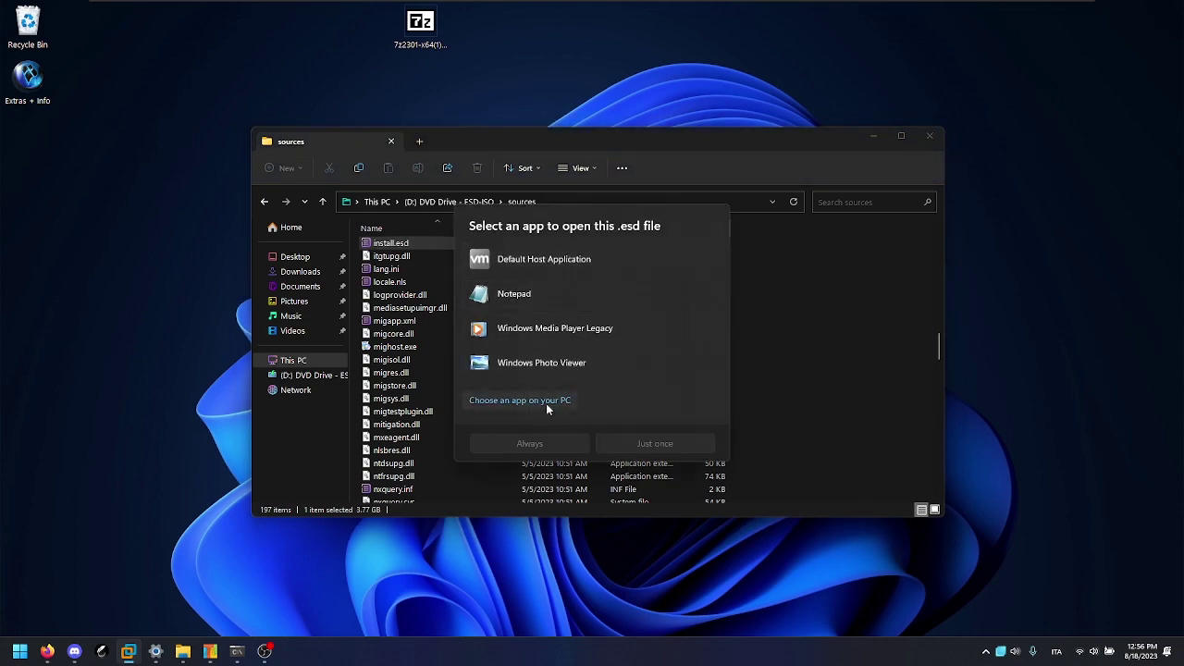
left_click(504, 418)
double_click(636, 332)
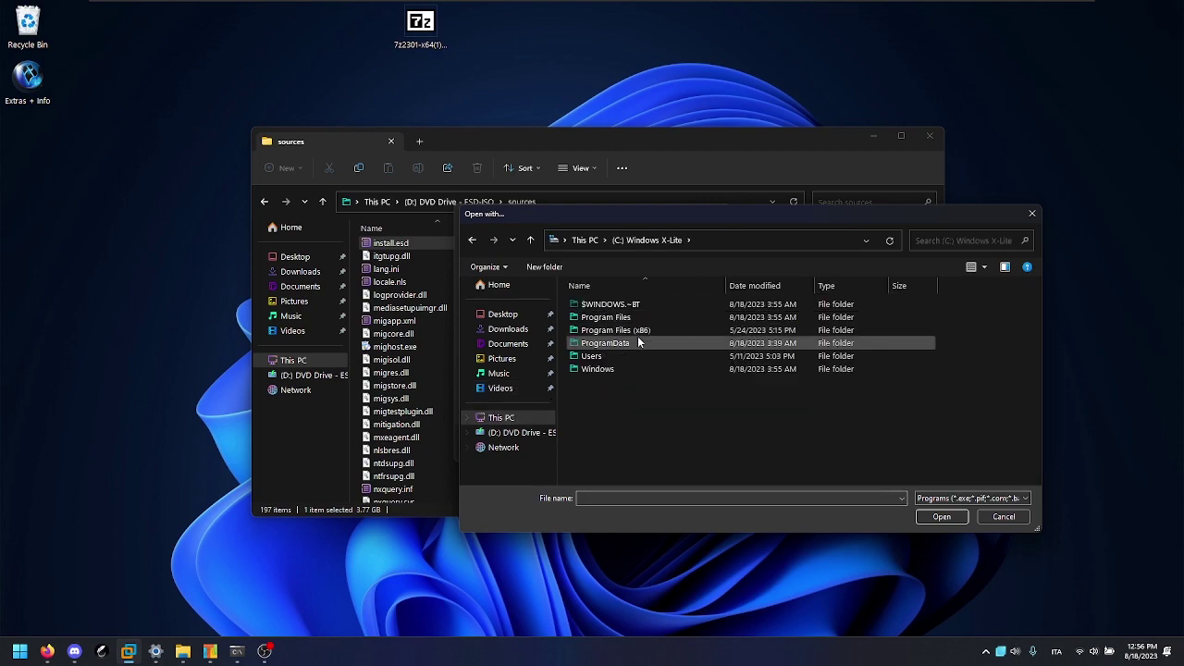
double_click(643, 342)
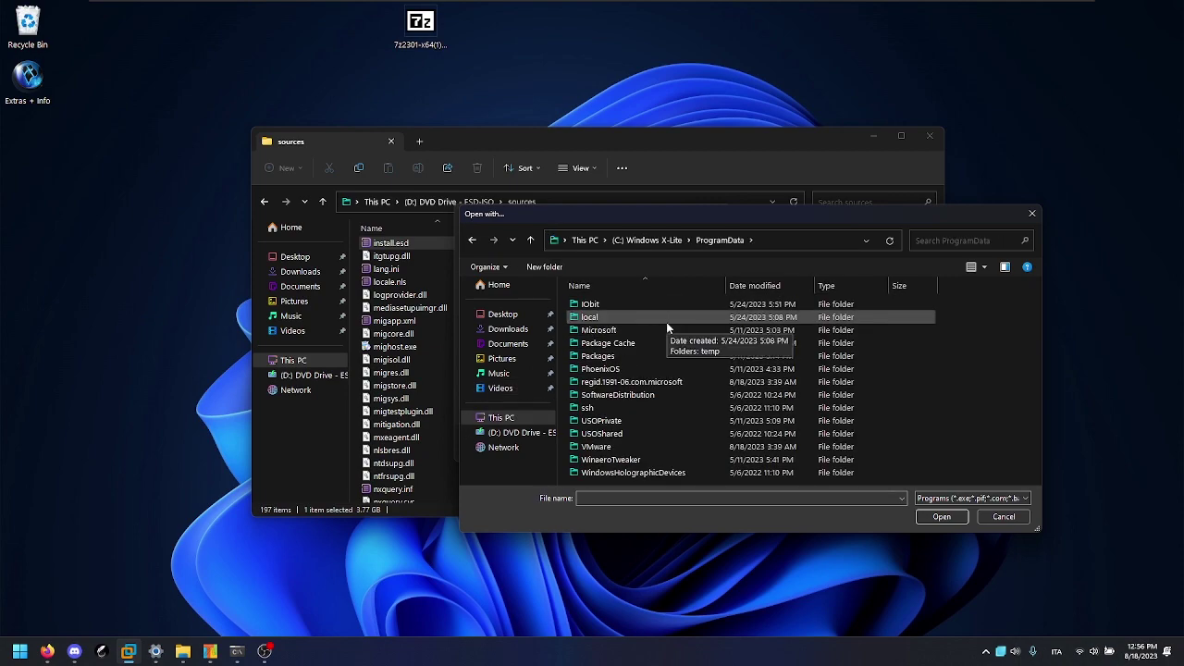
key("alt+Up")
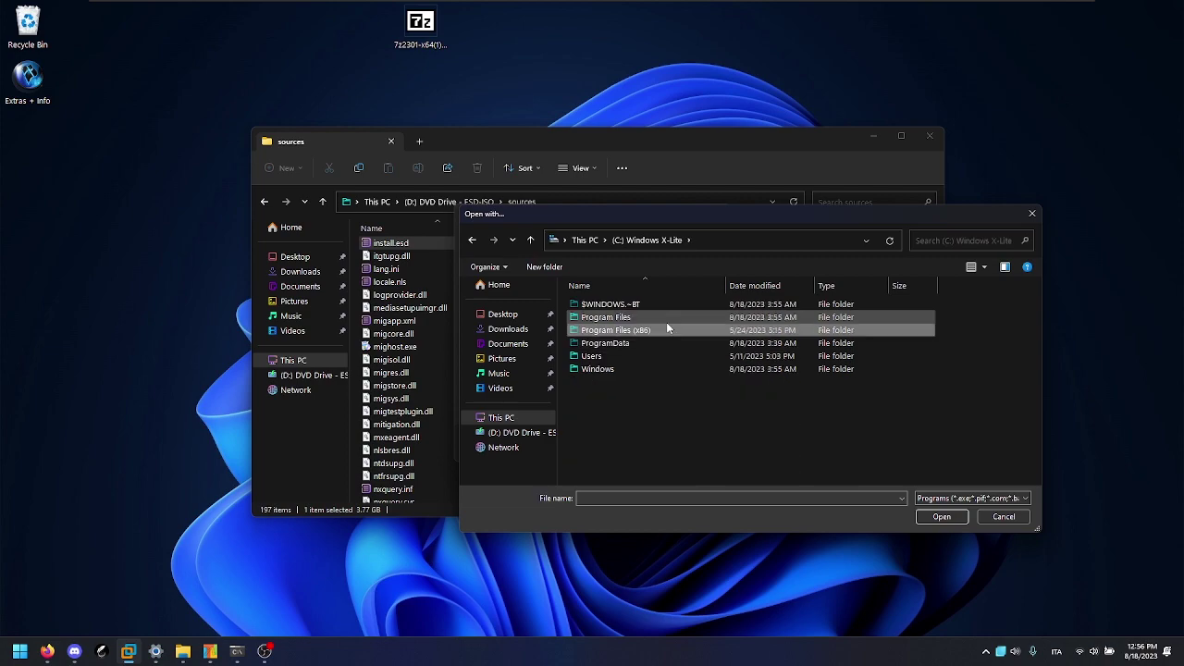
double_click(667, 326)
key("alt+Up")
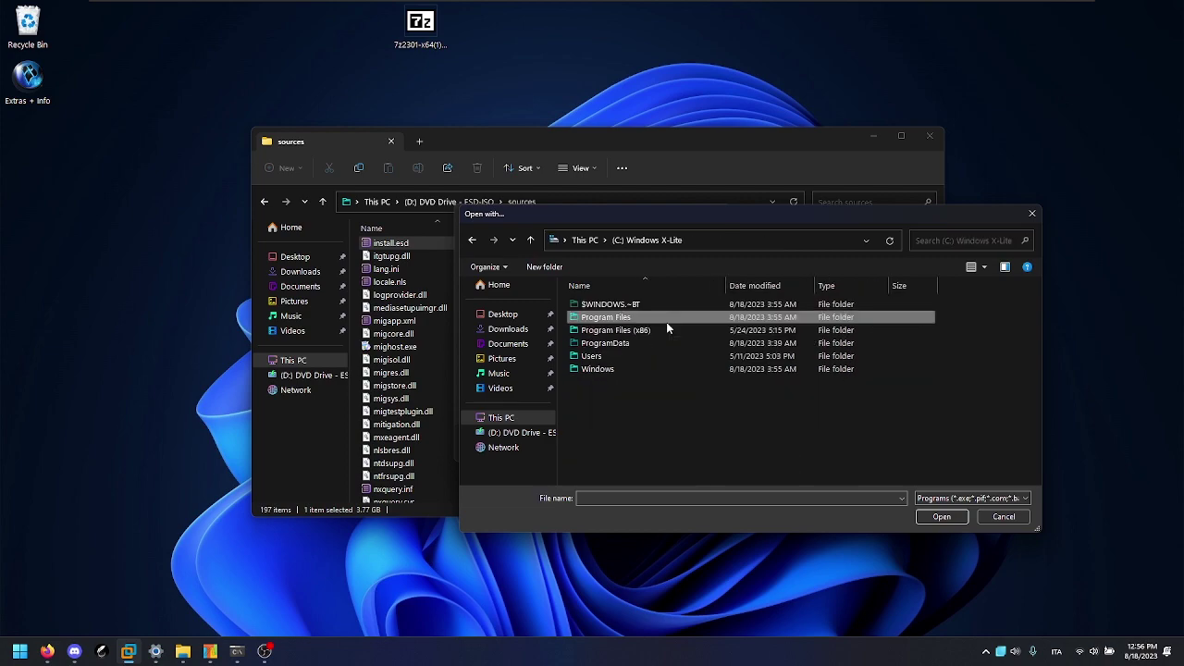
Step: Select 7zG.exe from C:\Program Files\7-Zip as the app that always opens .esd files and dismiss the message
double_click(666, 322)
key("Return")
type("7zg")
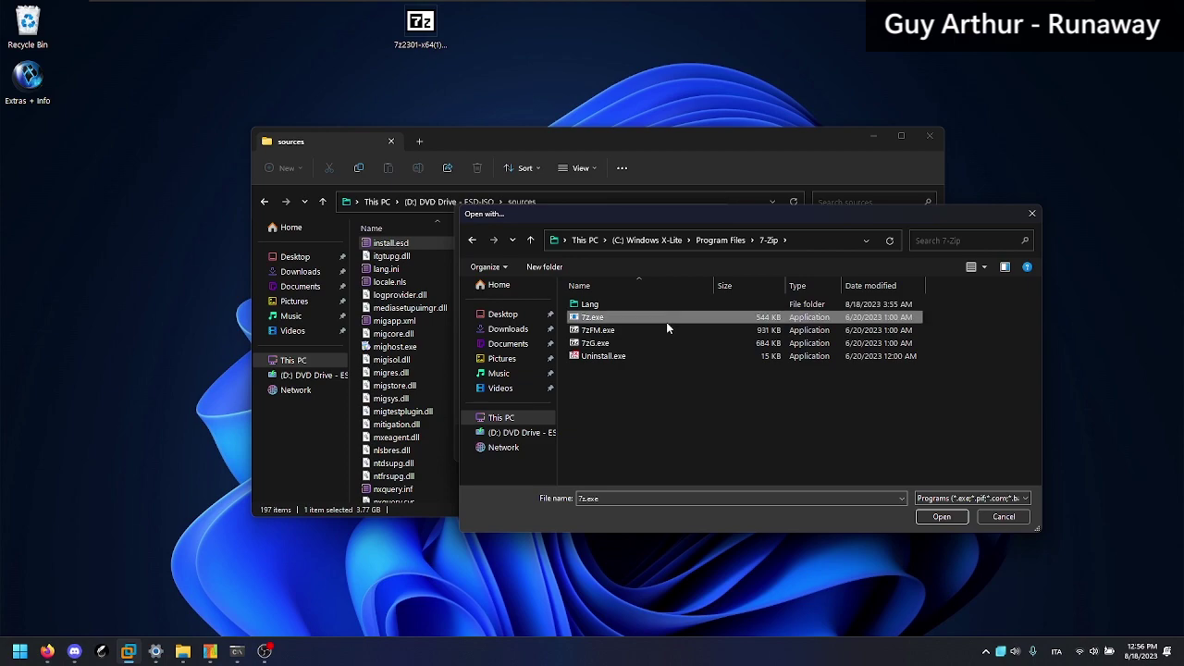
left_click(667, 324)
key("Down")
key("Return")
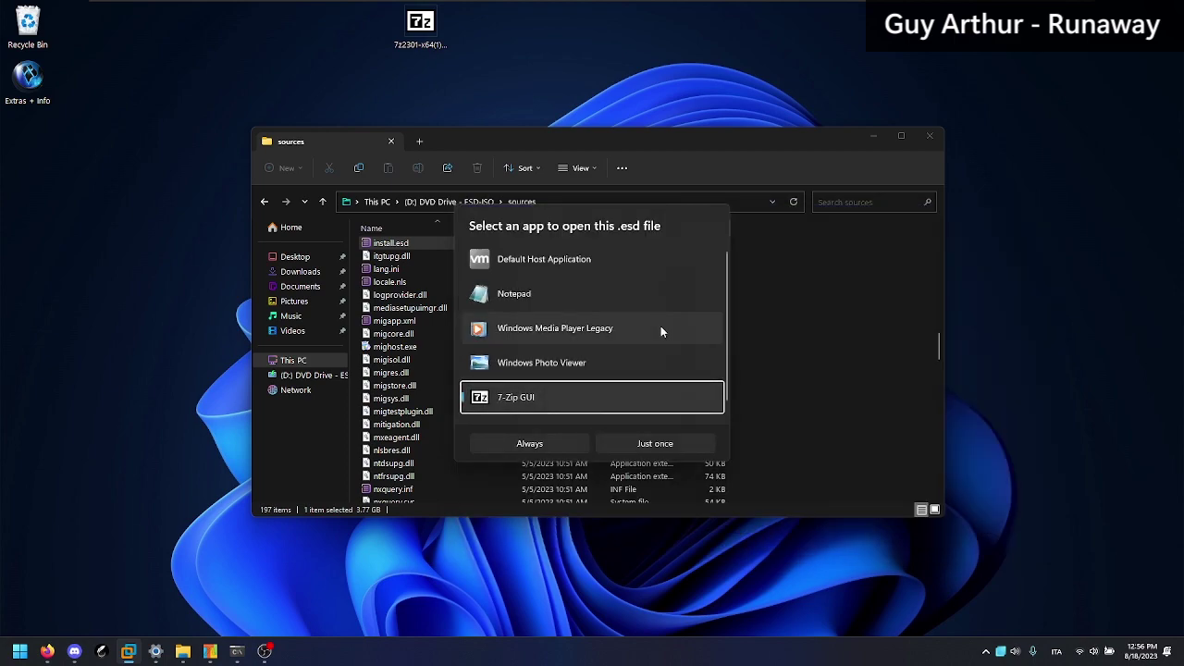
left_click(535, 445)
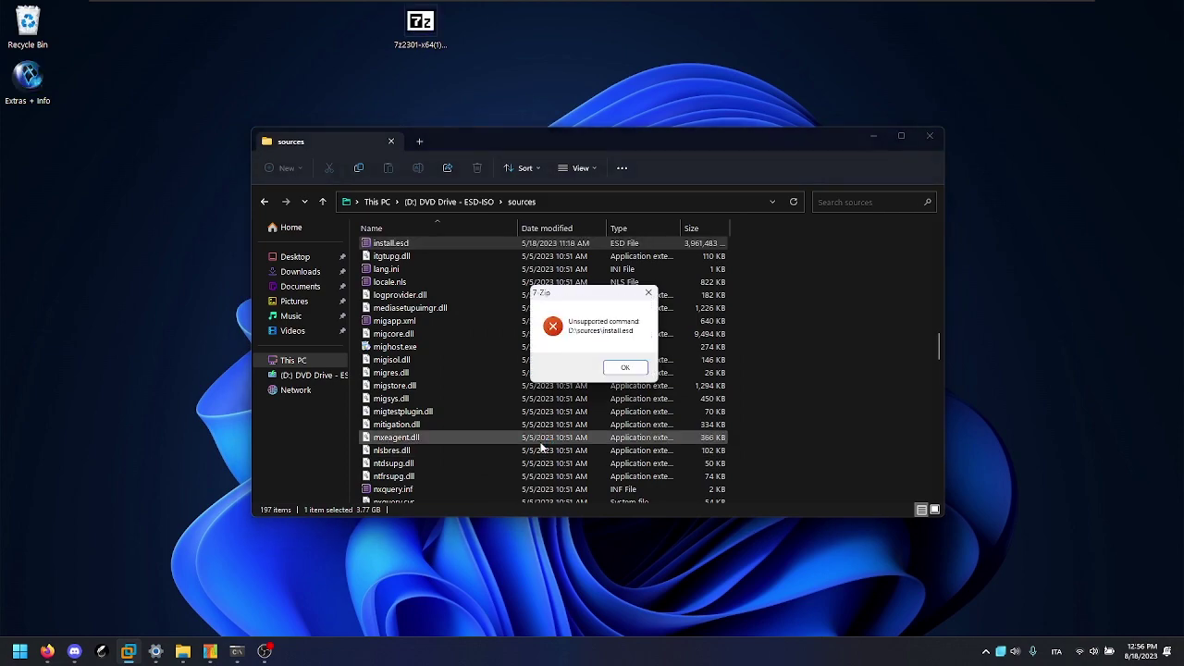
left_click(625, 369)
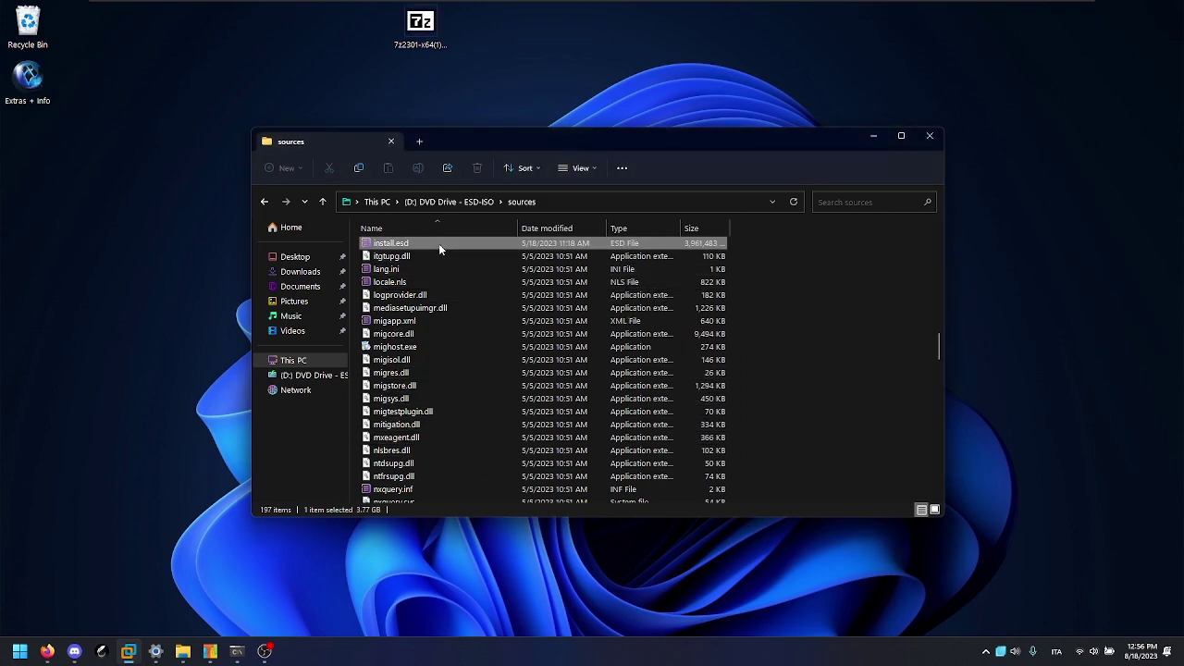
Step: Try to open the recently used install.esd inside the virtual machine and dismiss the 7-Zip message
key("super")
key("super")
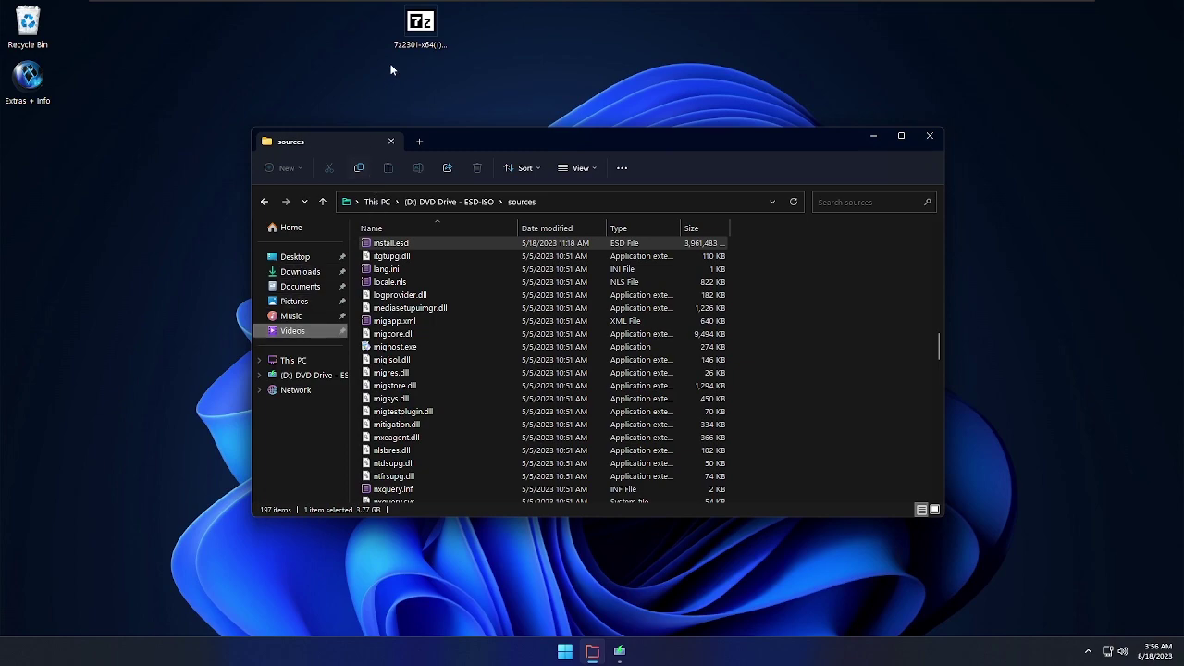
key("super")
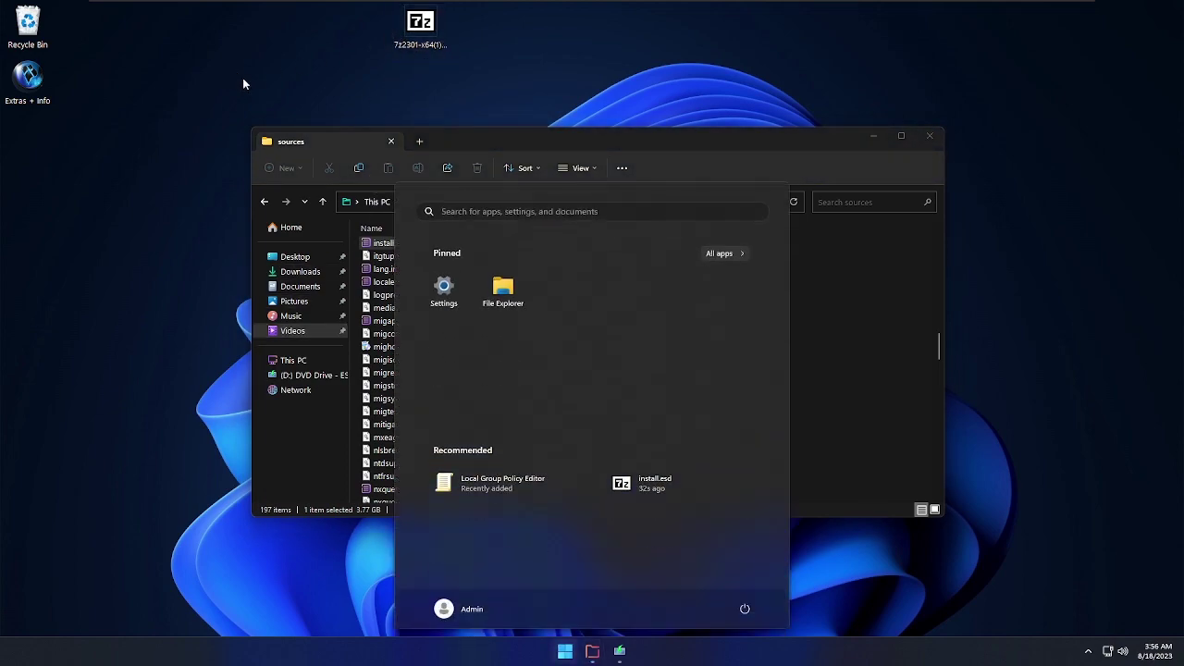
left_click(656, 490)
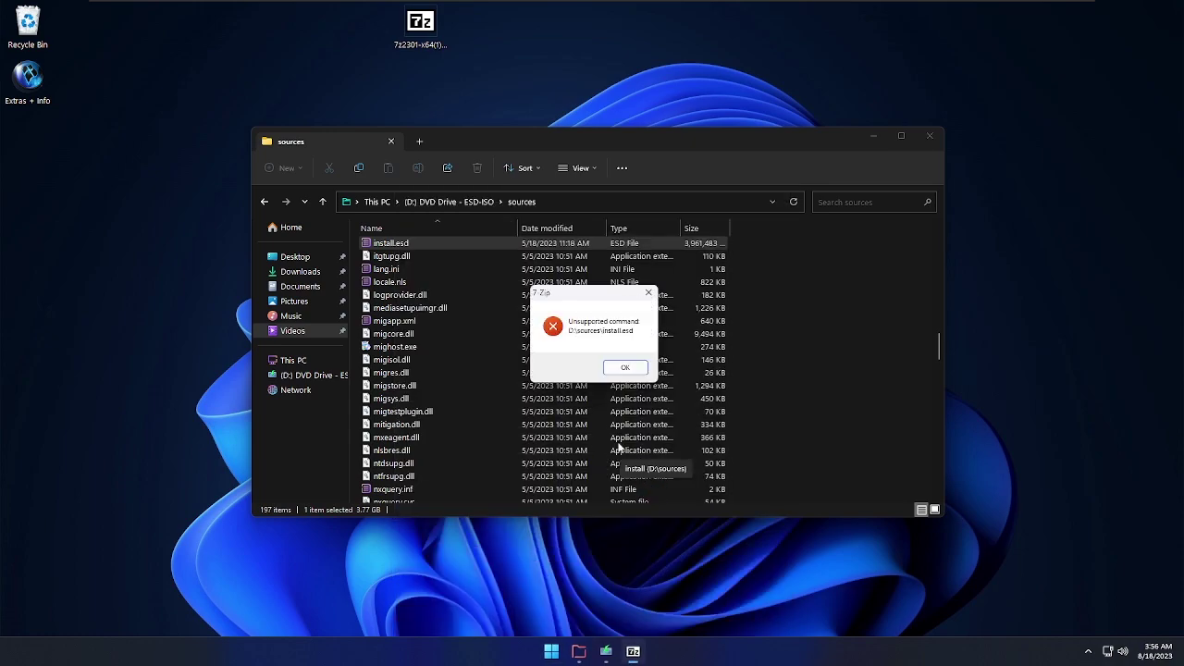
left_click(627, 371)
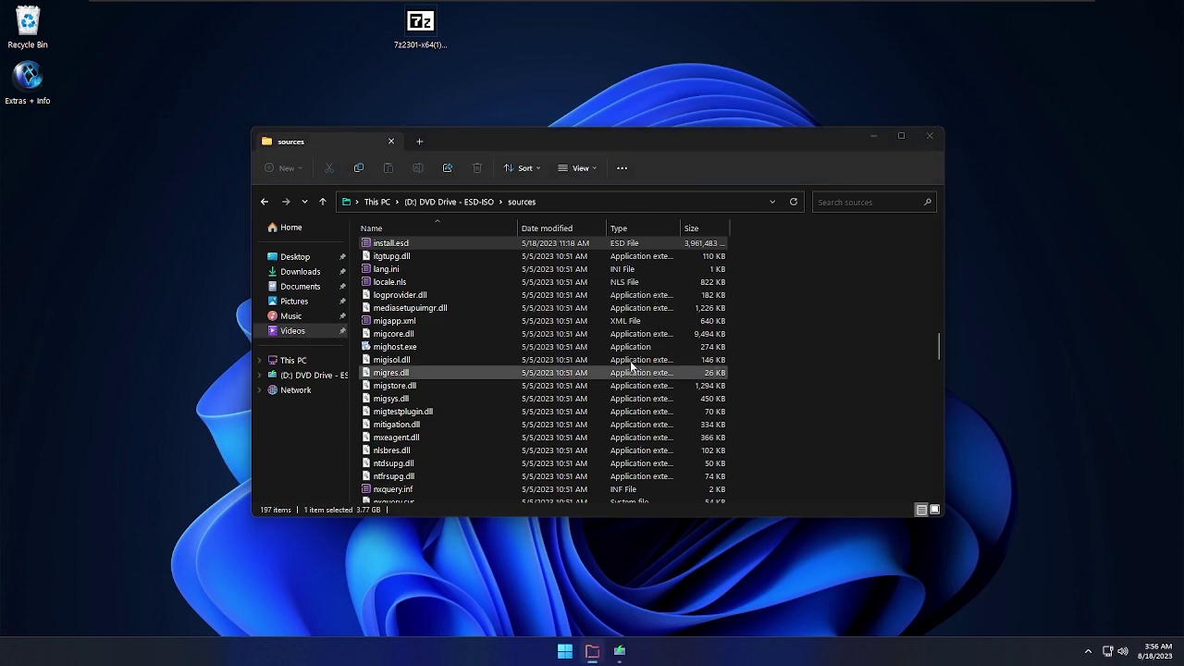
Step: Try the recent install.esd once more and close the Windows 11 Setup window
key("alt+F4")
left_click(595, 372)
key("alt+Tab")
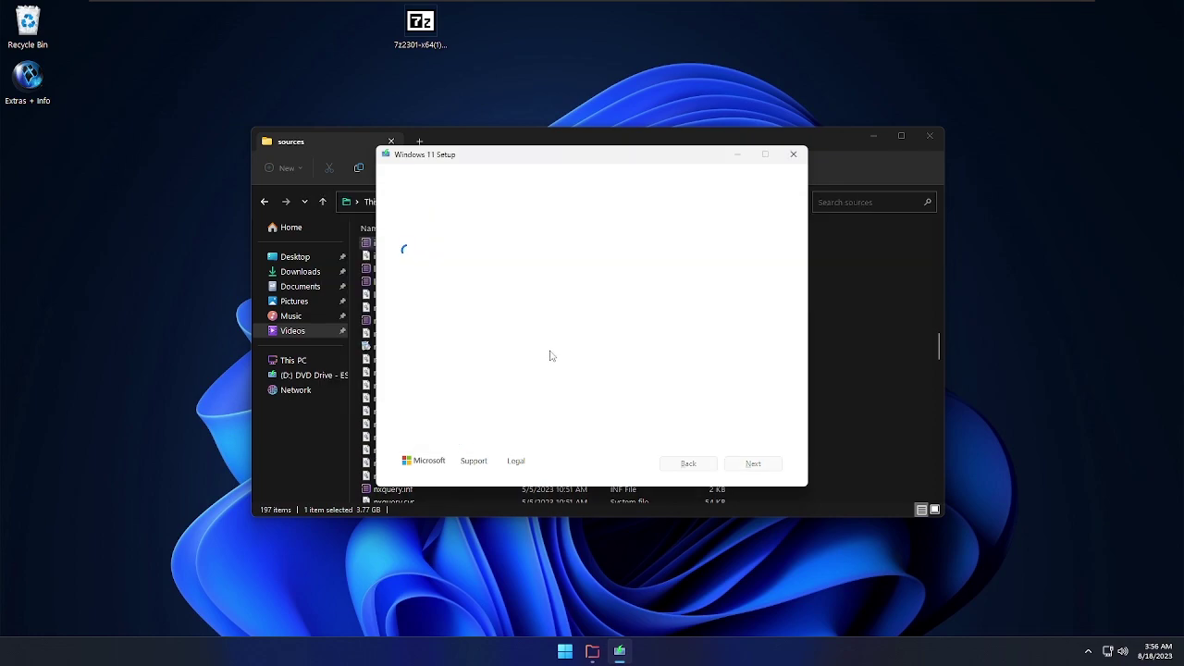
key("super")
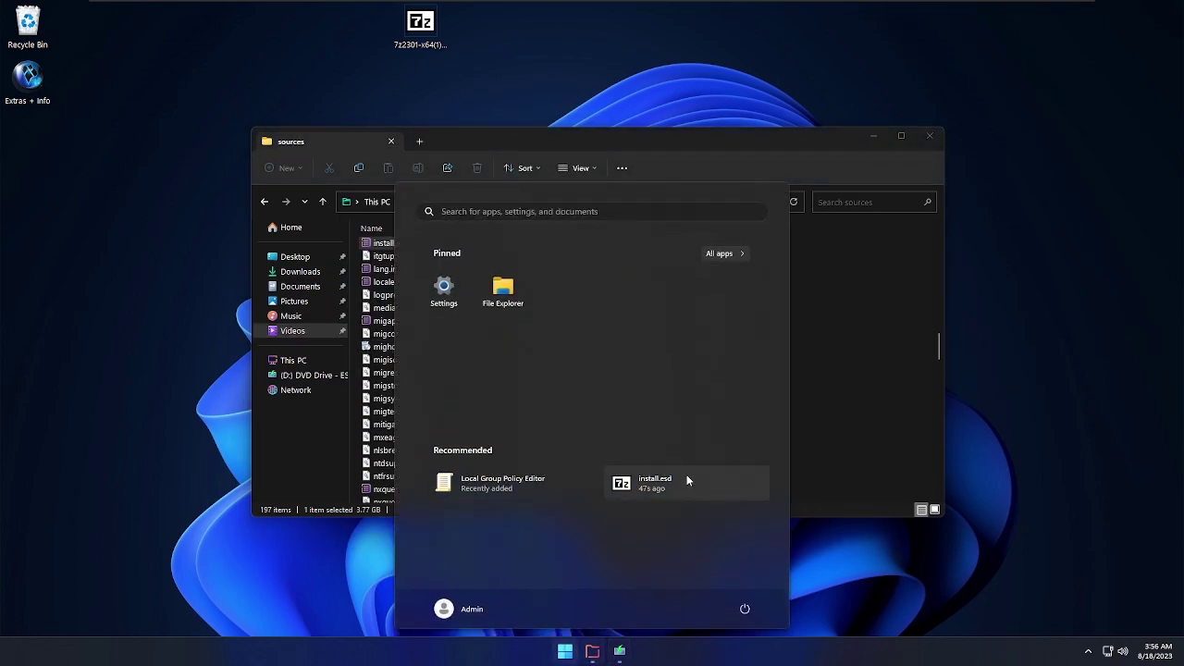
left_click(687, 480)
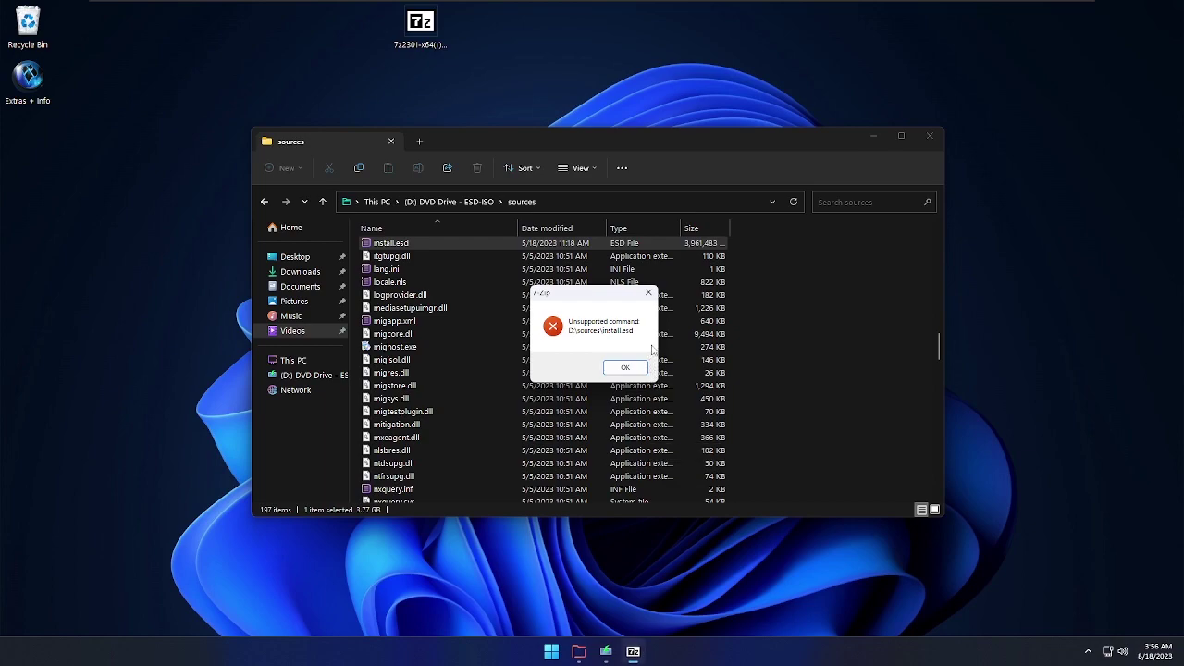
left_click(625, 368)
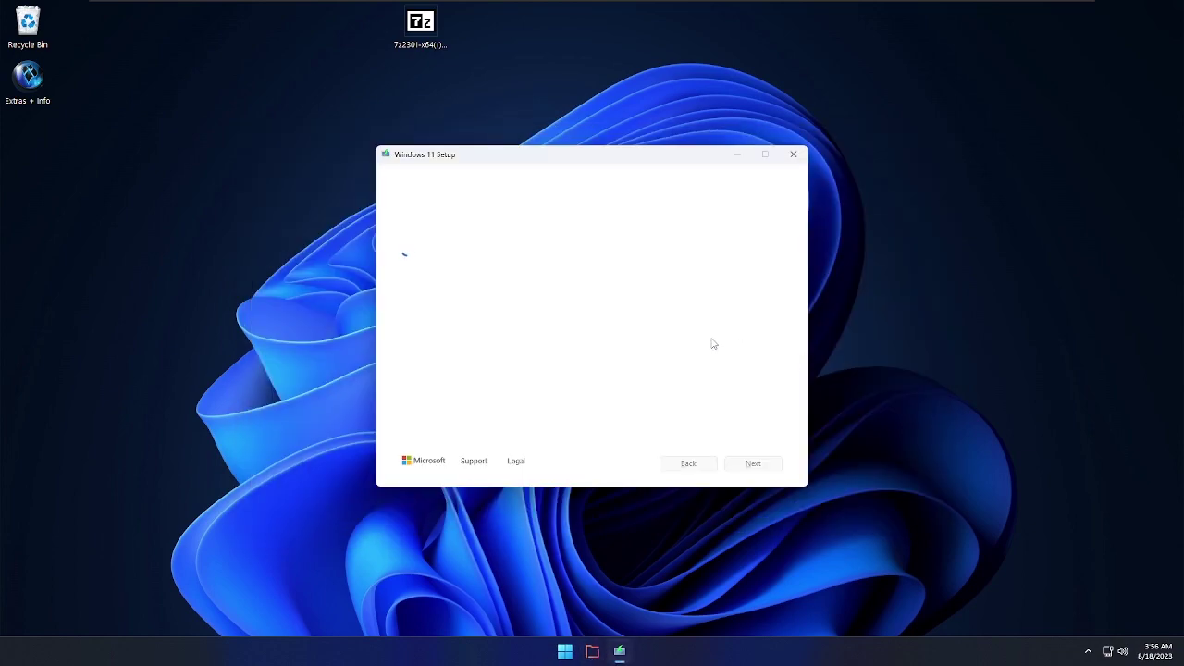
left_click(793, 155)
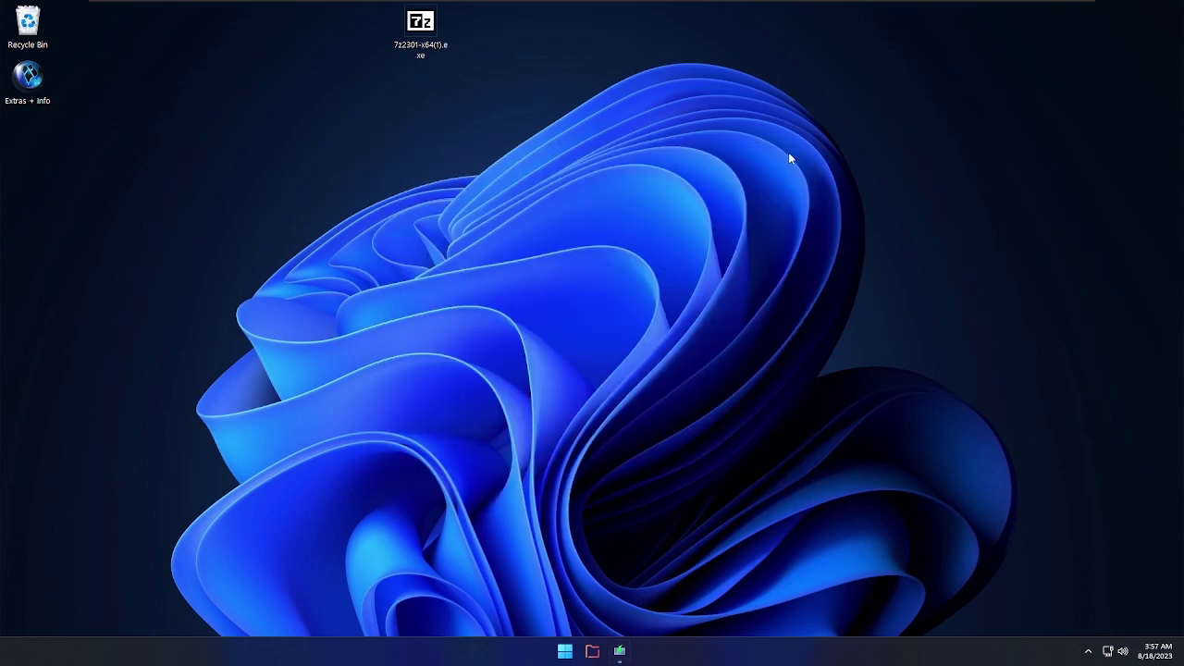
Step: Launch 7-Zip File Manager from the virtual machine's installed apps
key("super")
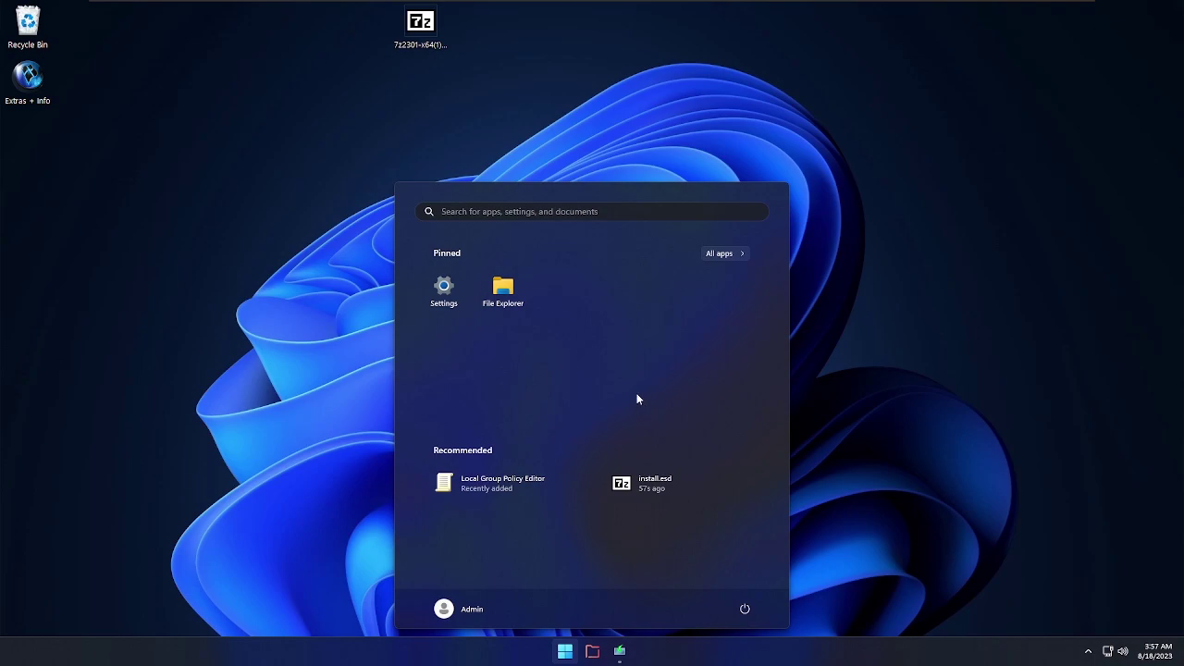
left_click(728, 253)
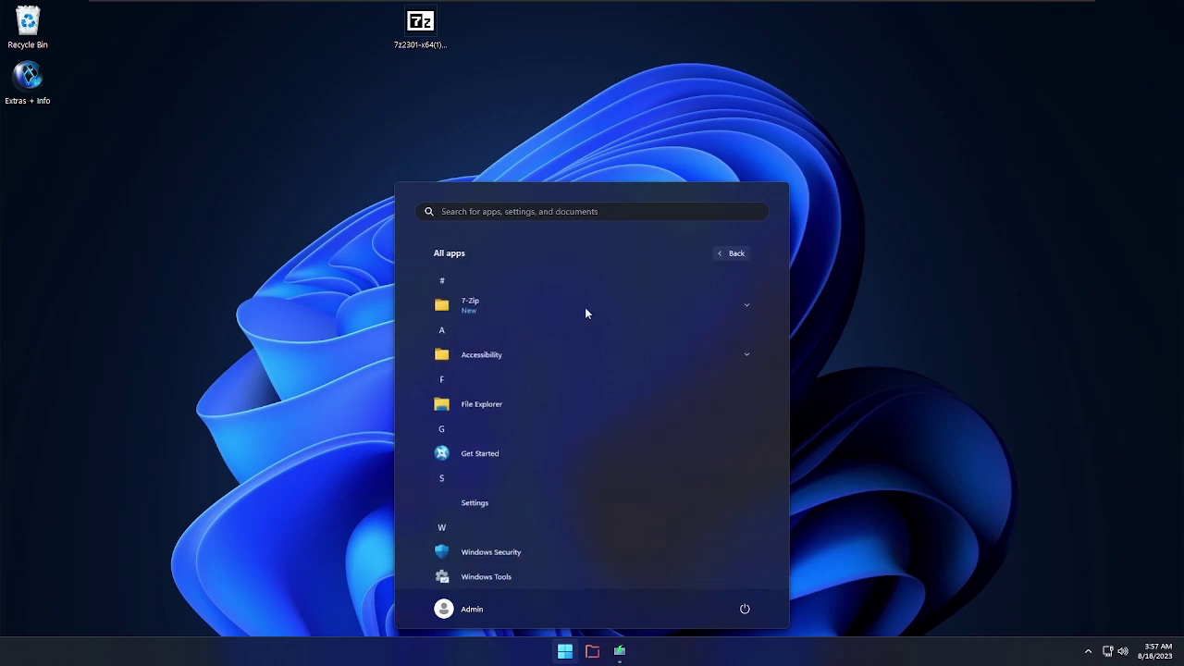
left_click(571, 301)
left_click(500, 333)
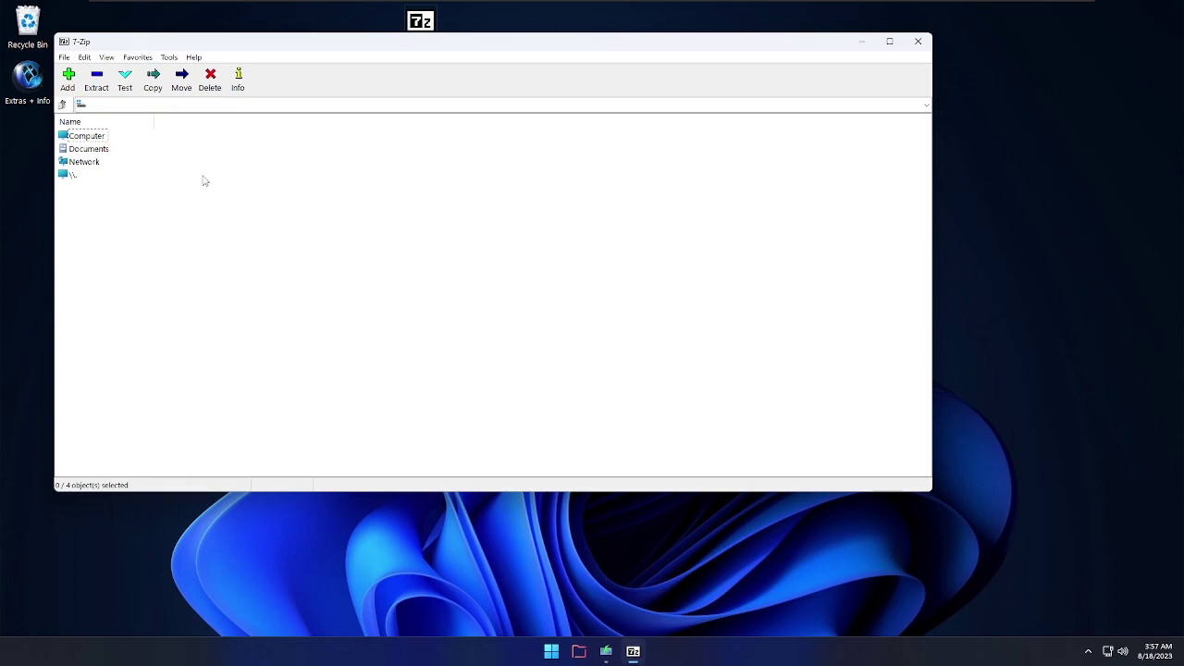
Step: Browse to D:\sources and open install.esd as an archive
left_click(98, 137)
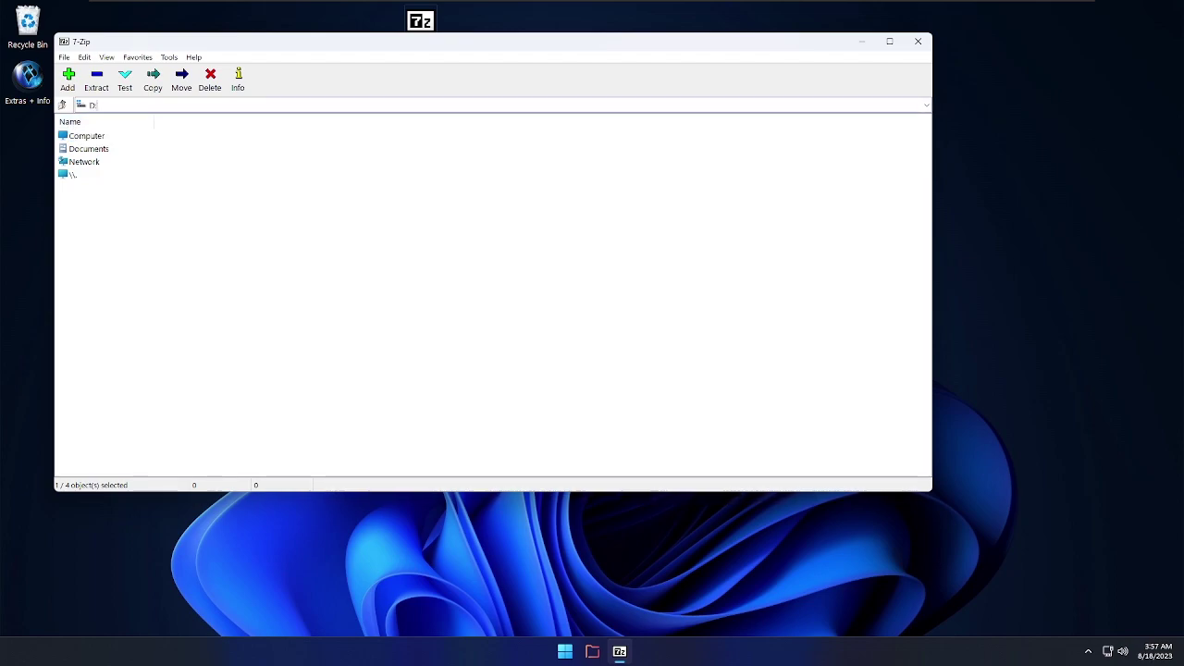
key("Return")
double_click(92, 163)
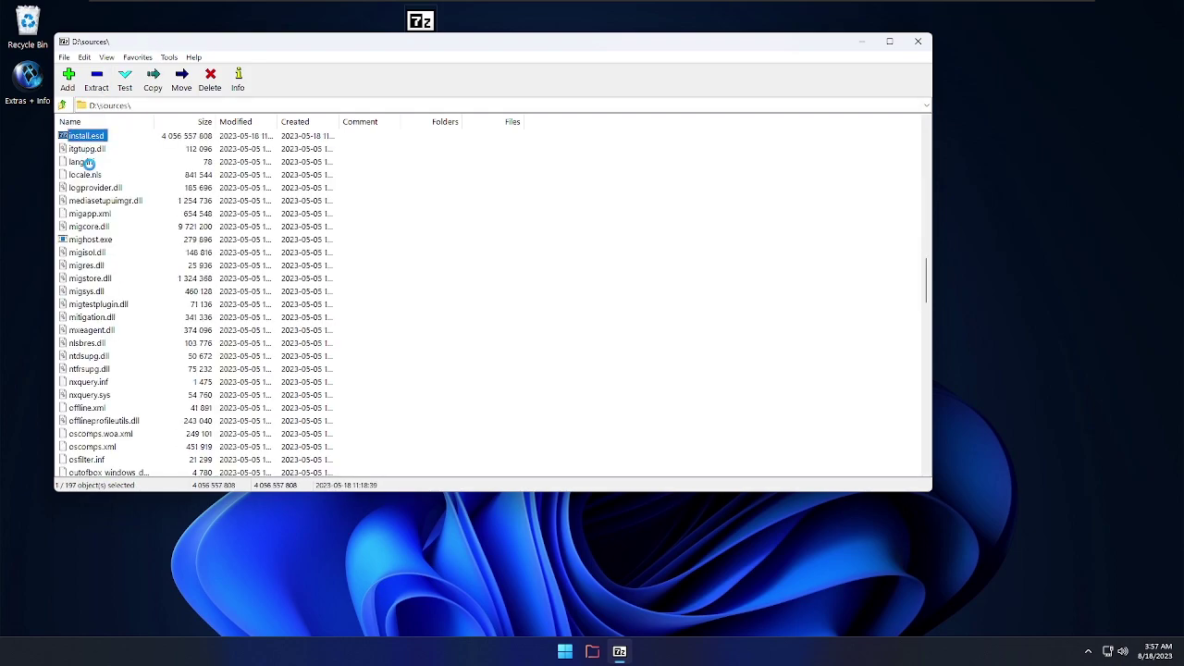
key("Return")
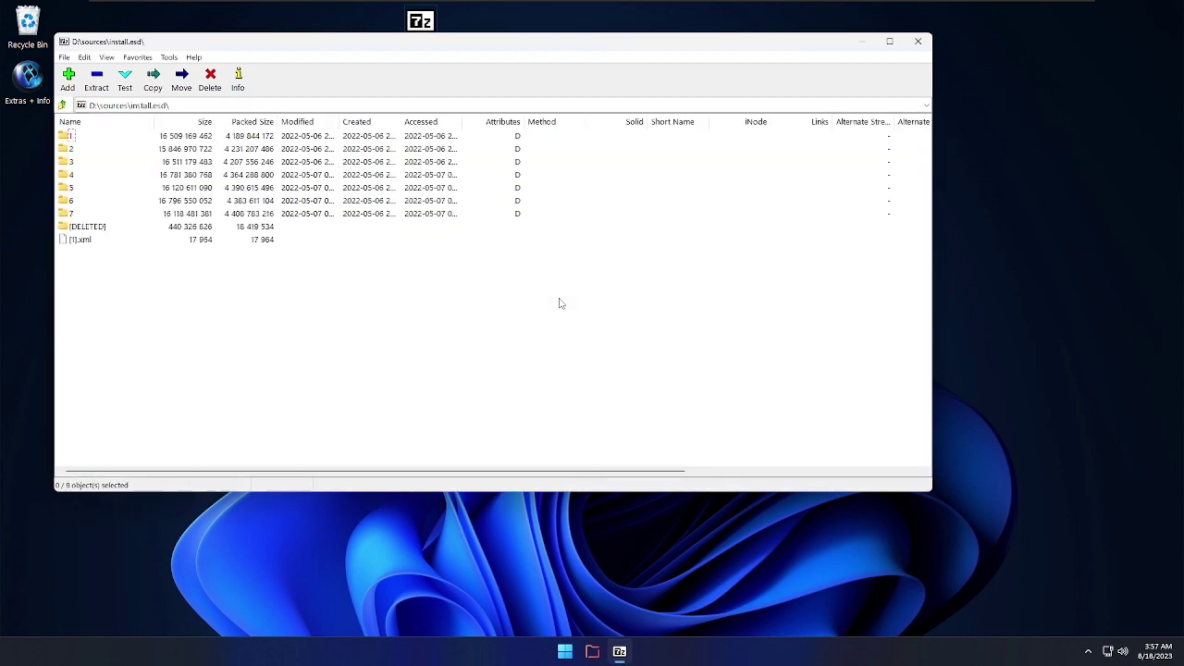
Step: Browse the archive to 4\Windows\SystemResources and select shell32.dll.mun
double_click(70, 175)
key("w")
key("Return")
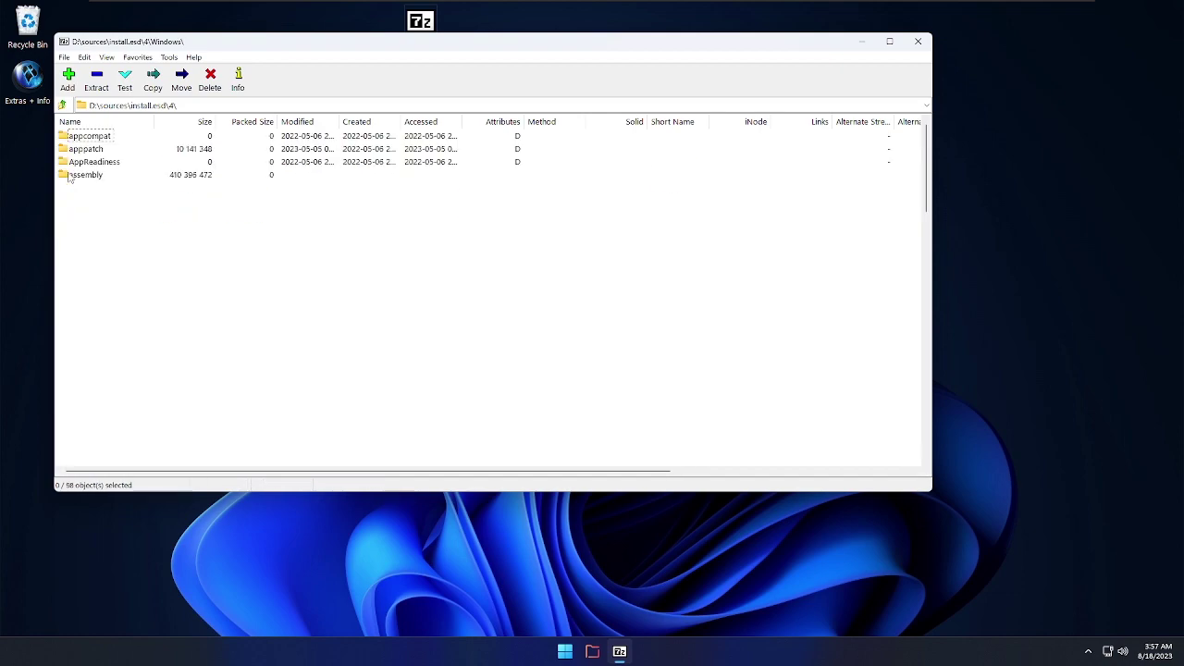
type("sys")
key("Down")
key("Down")
key("Down")
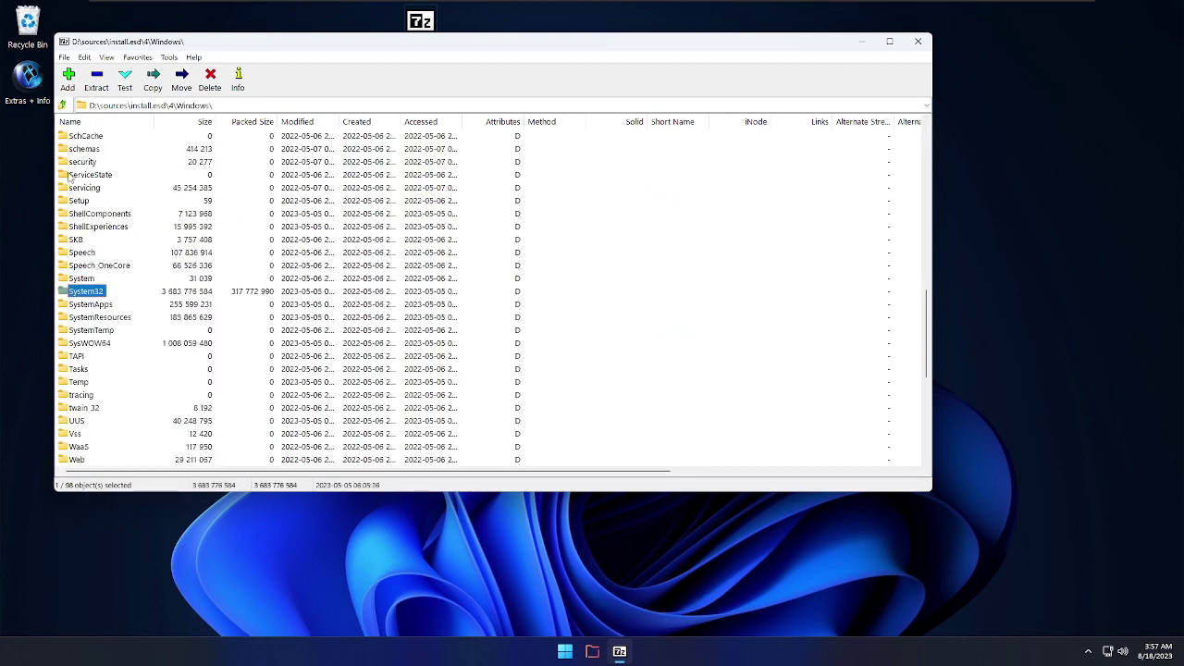
key("Return")
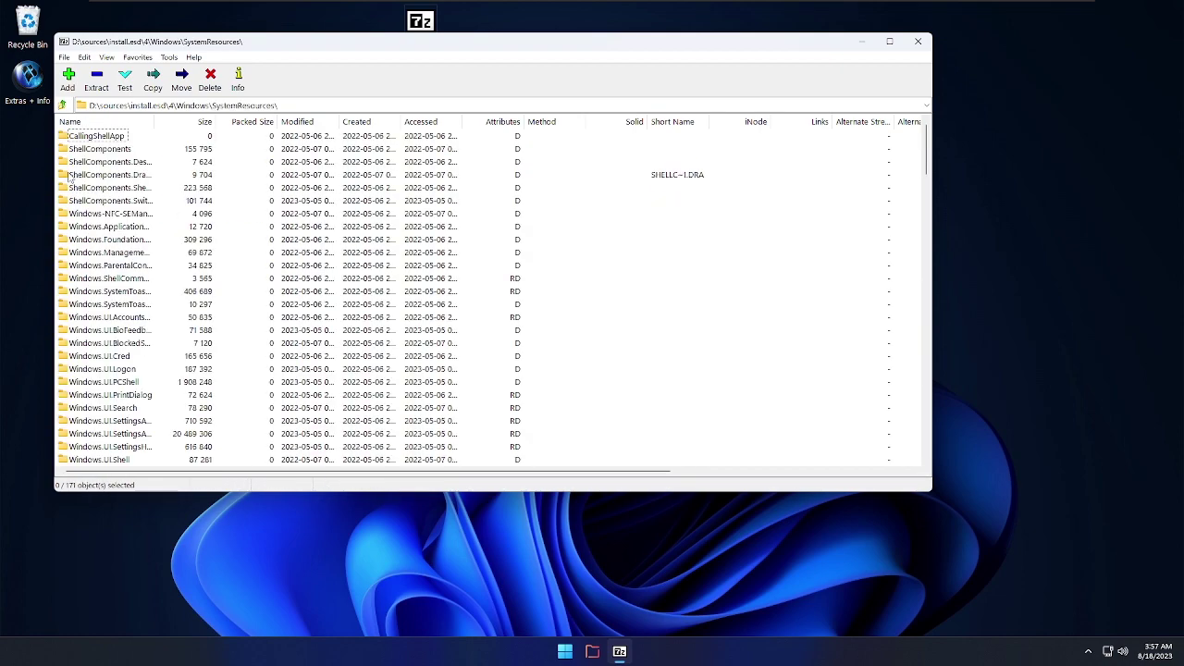
type("shell32")
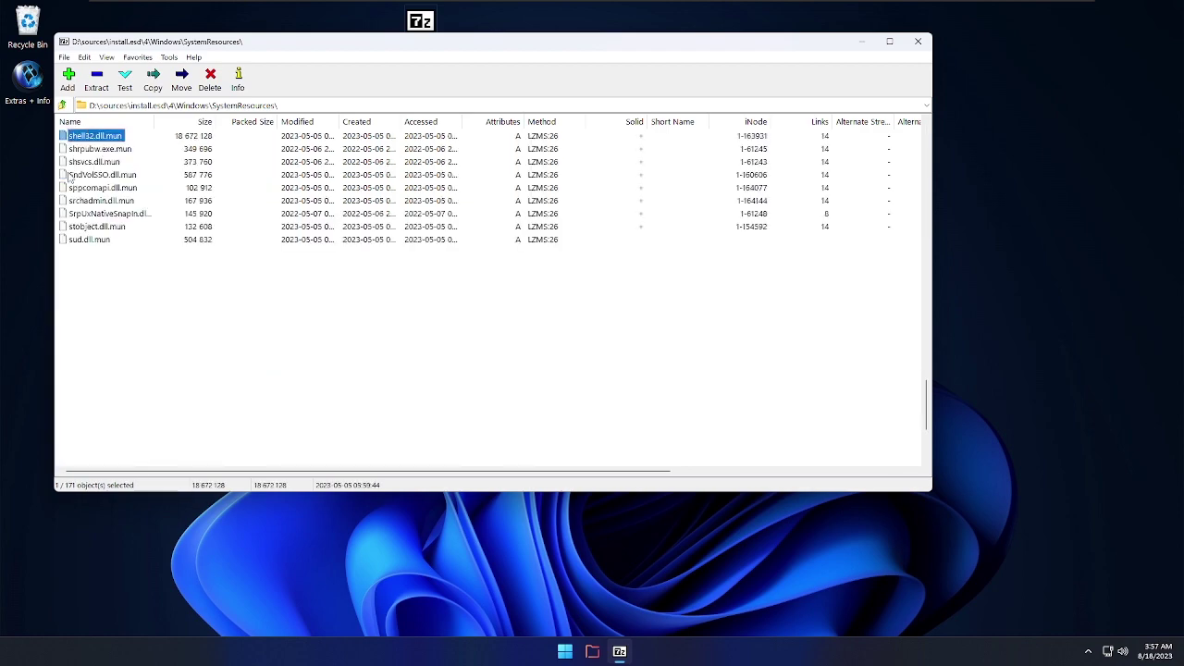
Step: Try to copy shell32.dll.mun out of the archive to C: and dismiss the message
right_click(104, 135)
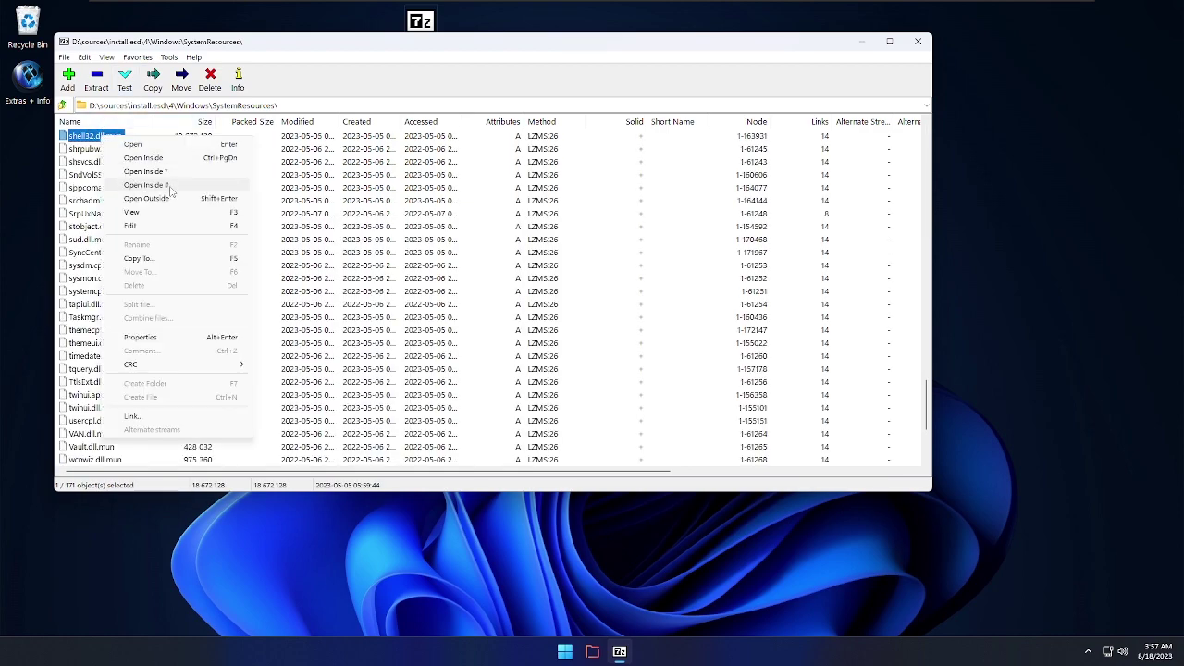
left_click(180, 259)
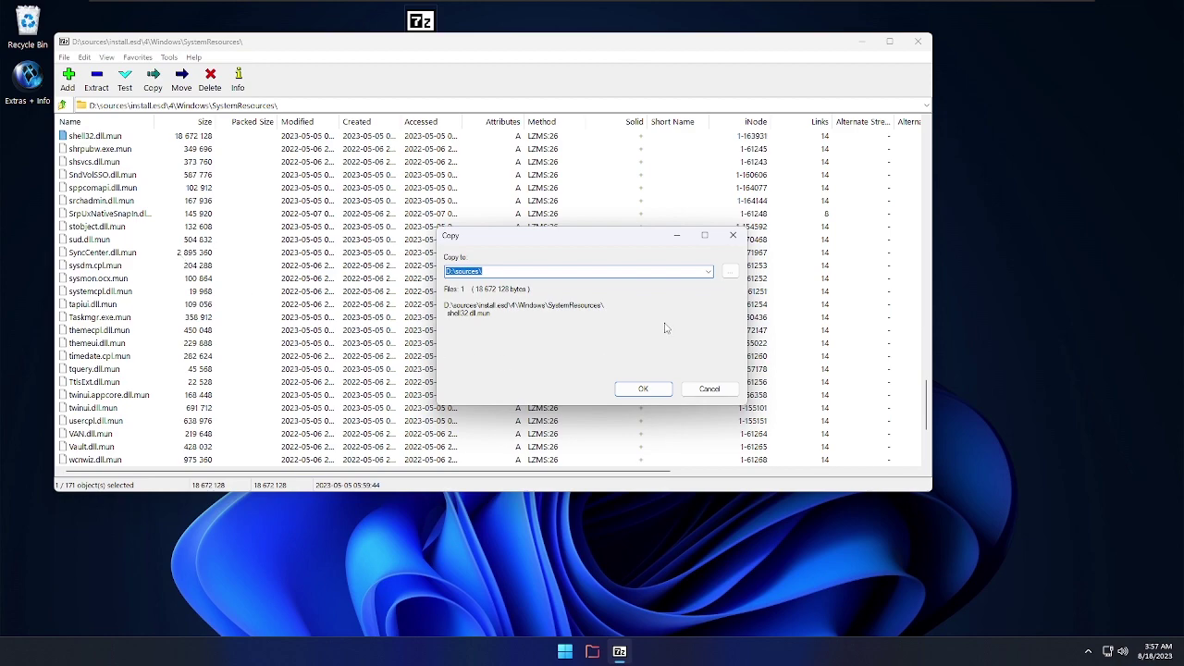
type("C:")
key("Return")
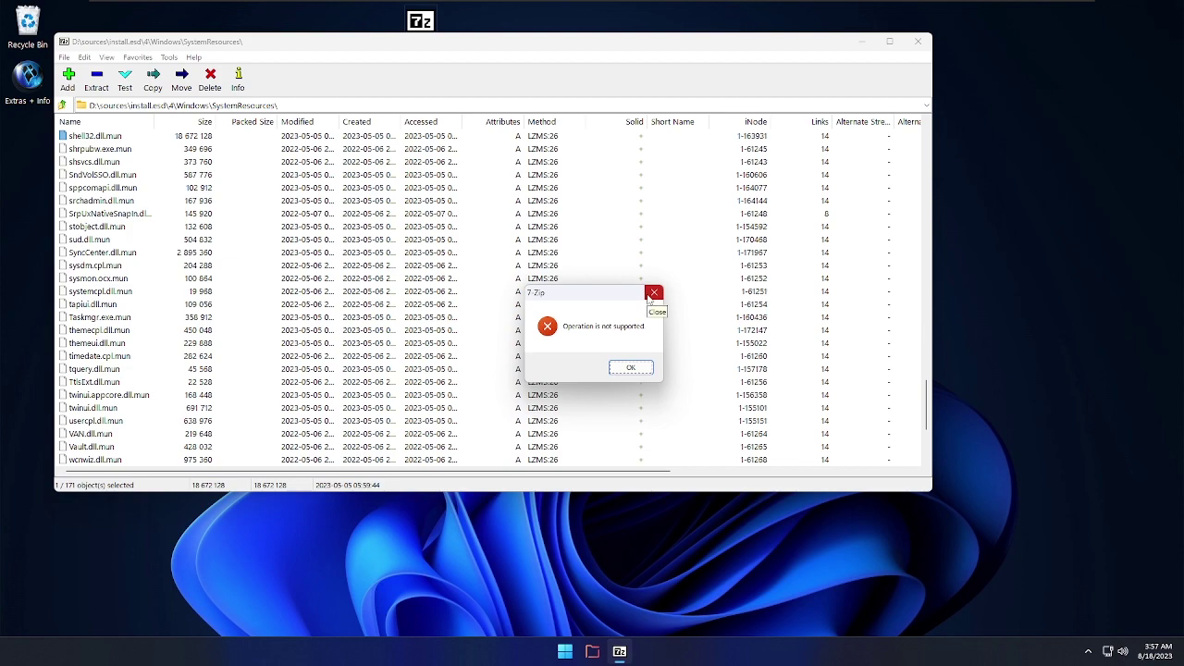
left_click(652, 295)
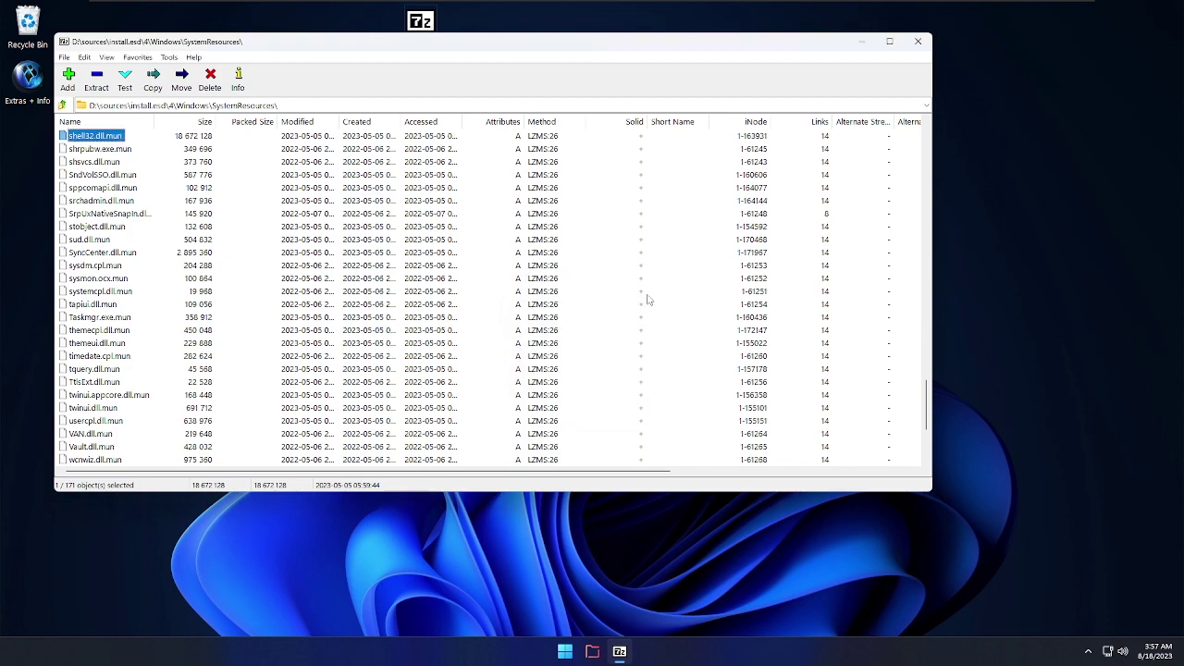
Step: Copy shell32.dll.mun out of the archive to C:\users\xpower7125\desktop
right_click(109, 141)
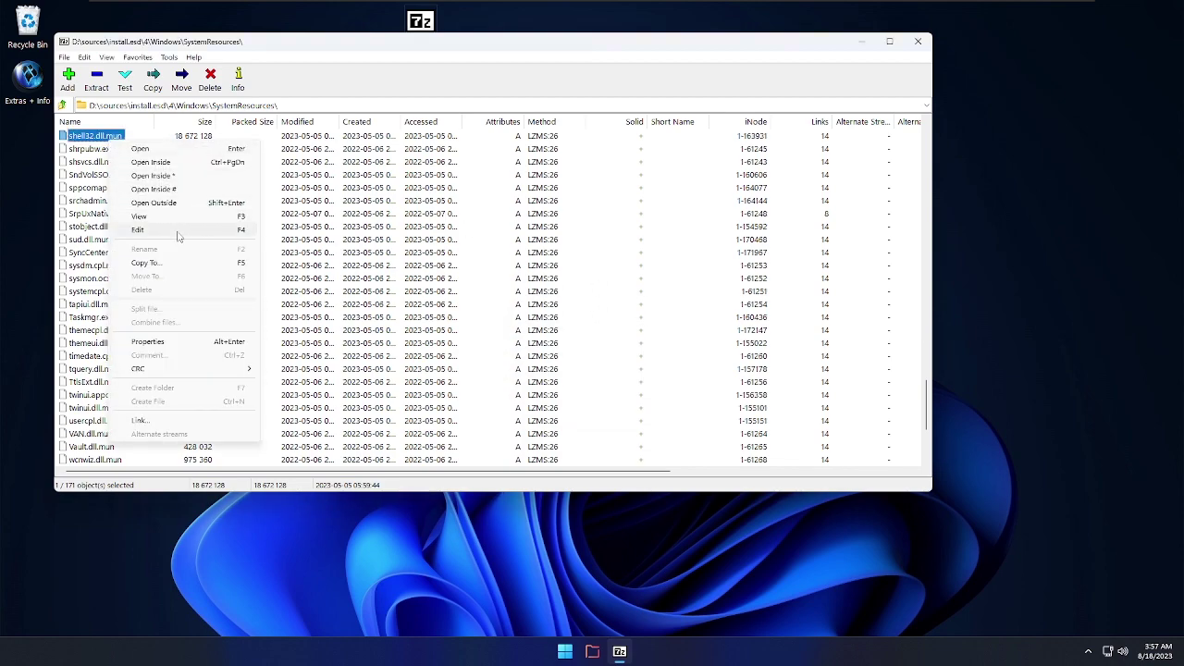
left_click(185, 265)
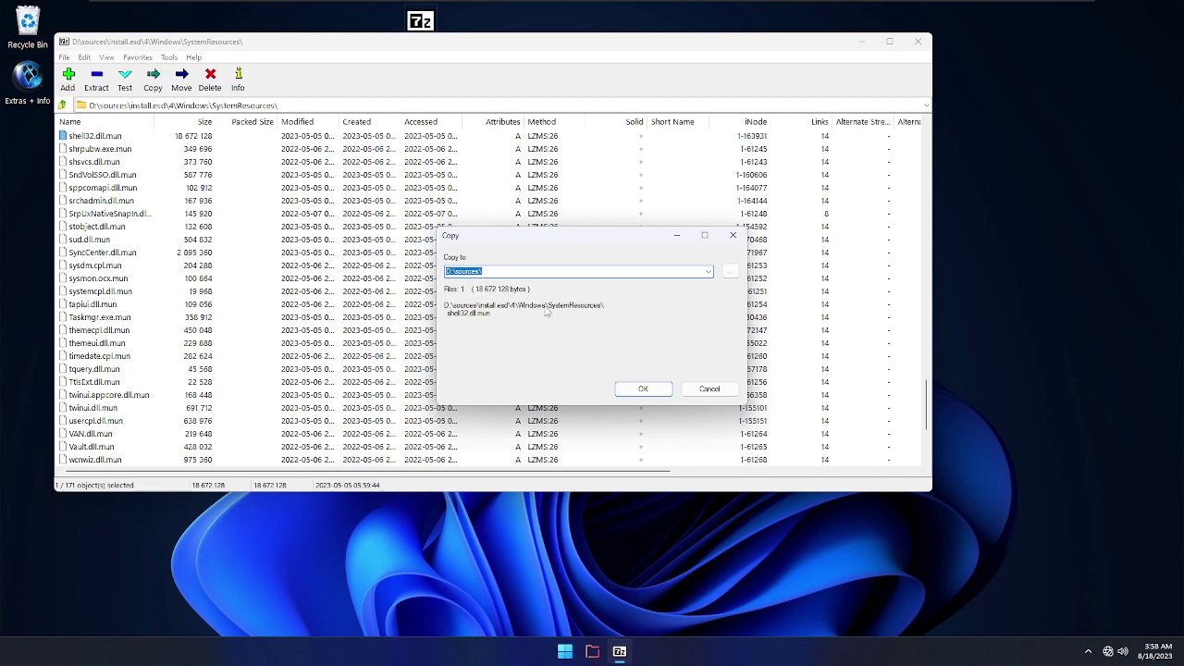
type("C:\\")
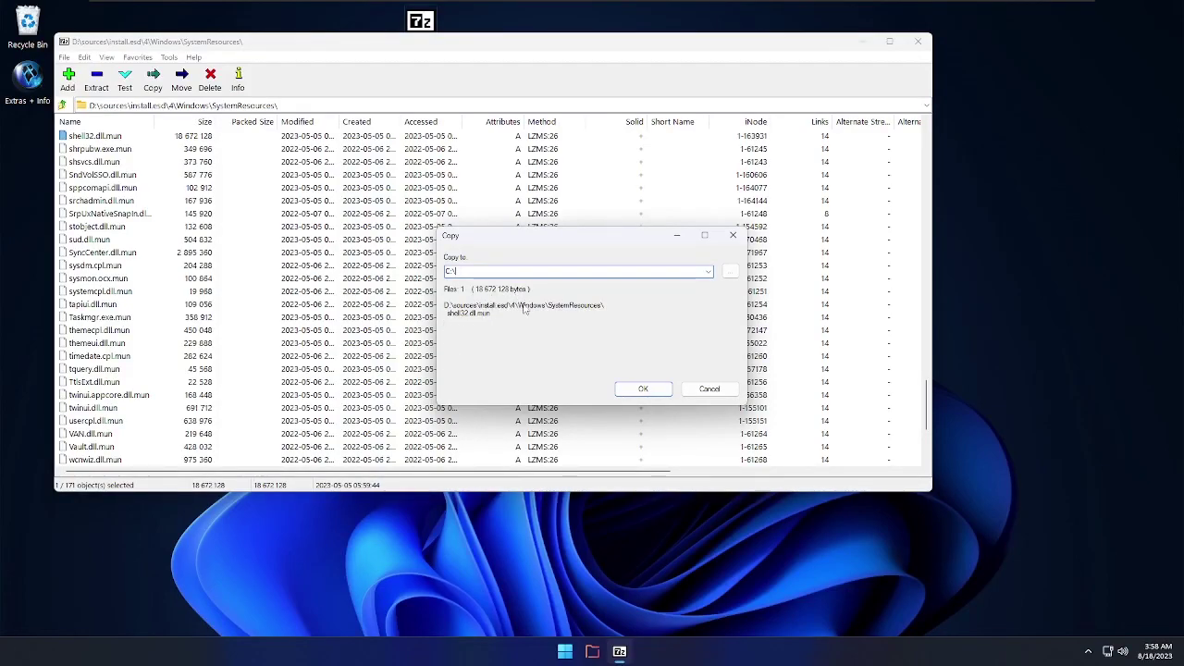
type("users\\")
type("desktop")
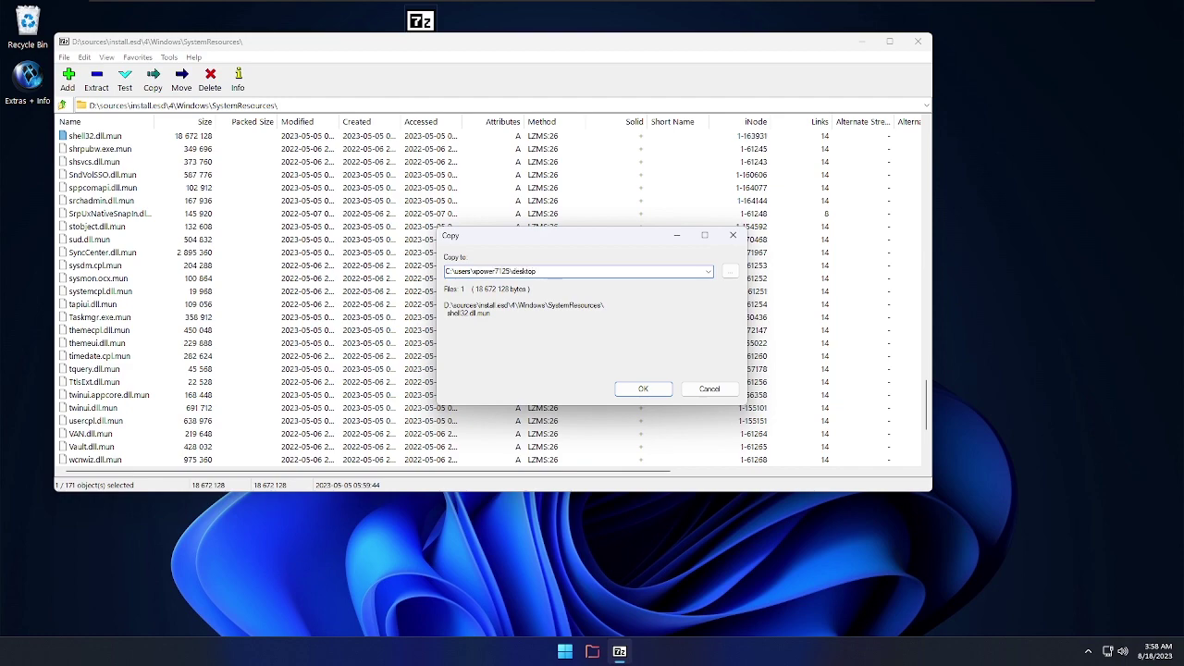
key("Return")
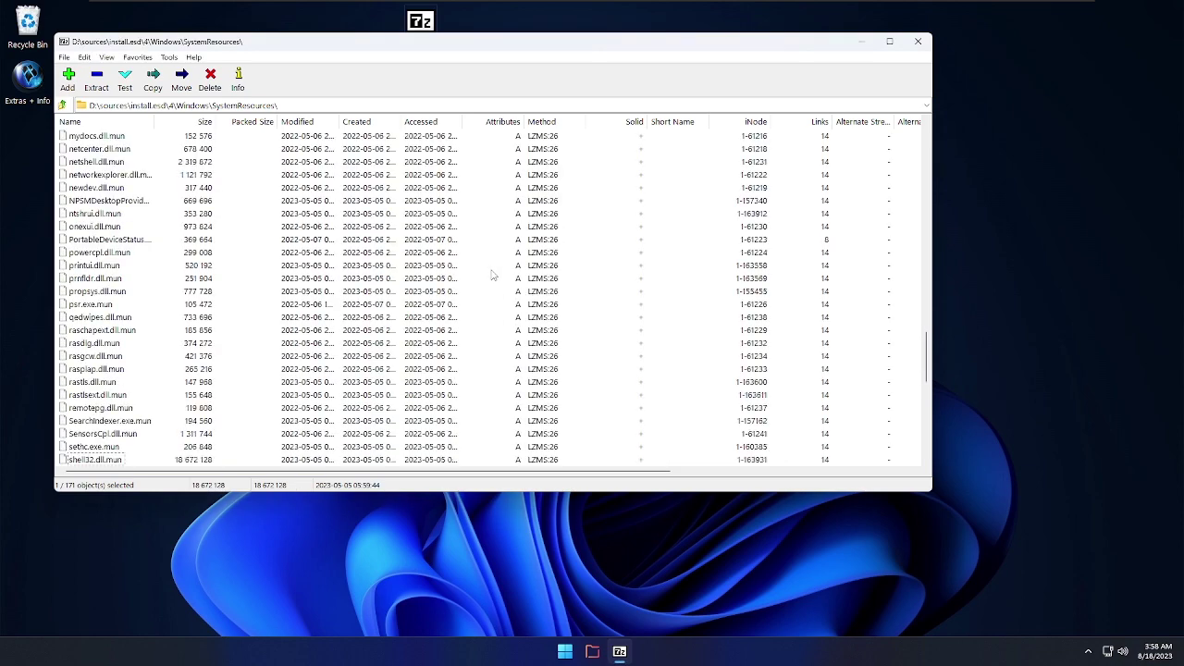
Step: Find imageres.dll.mun in the archive's SystemResources folder and copy it to C:\users\xpower7125\desktop
left_click(115, 333)
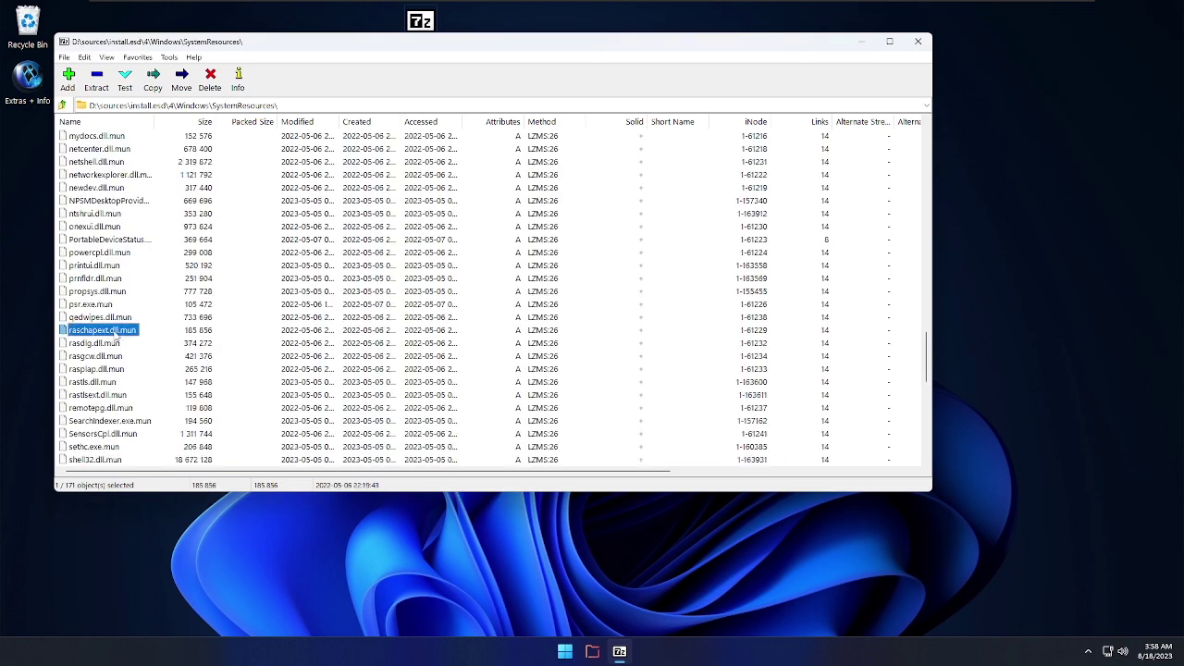
type("im")
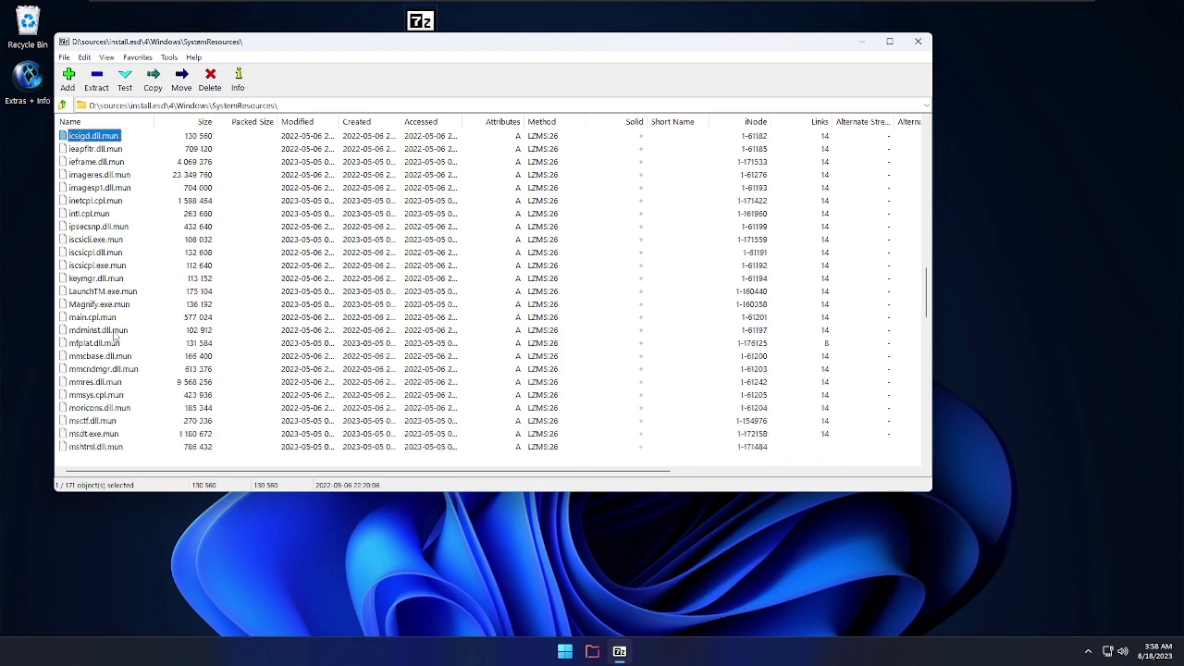
right_click(90, 175)
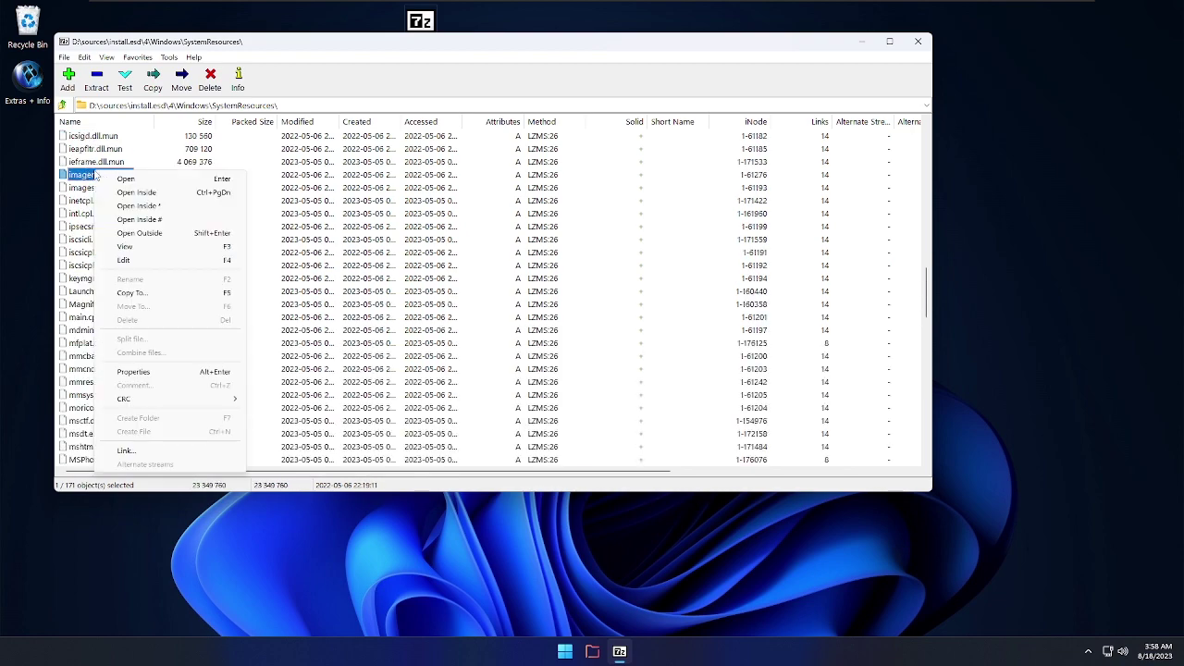
left_click(145, 294)
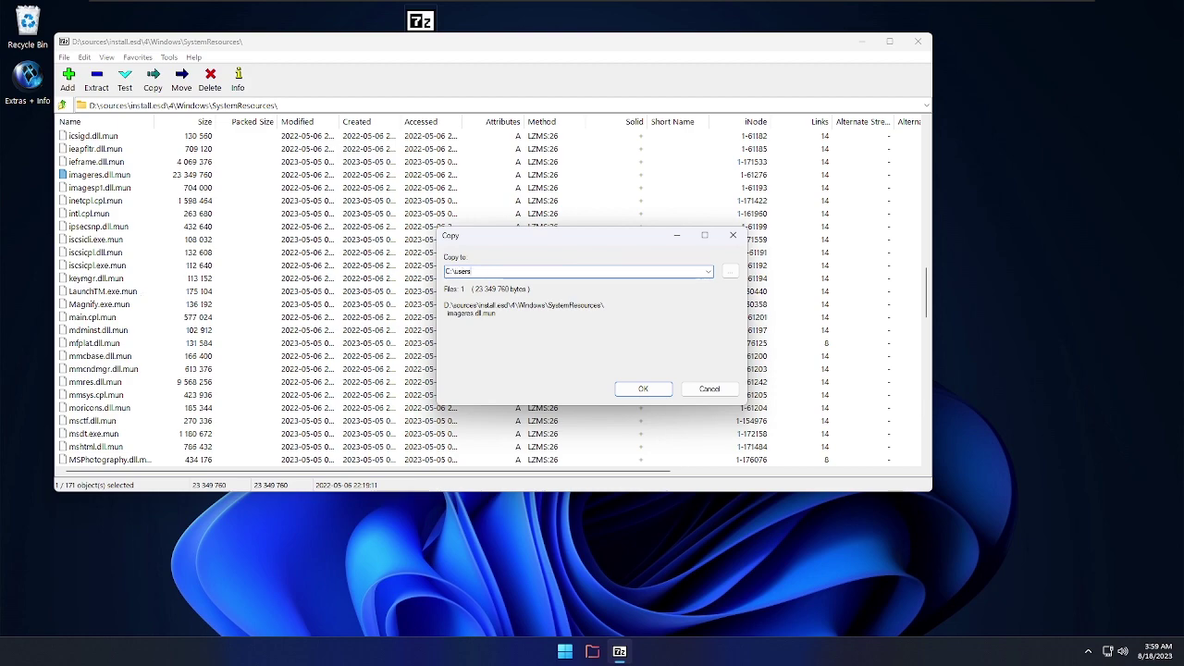
type("users\\xpower7125\\desktop")
key("Return")
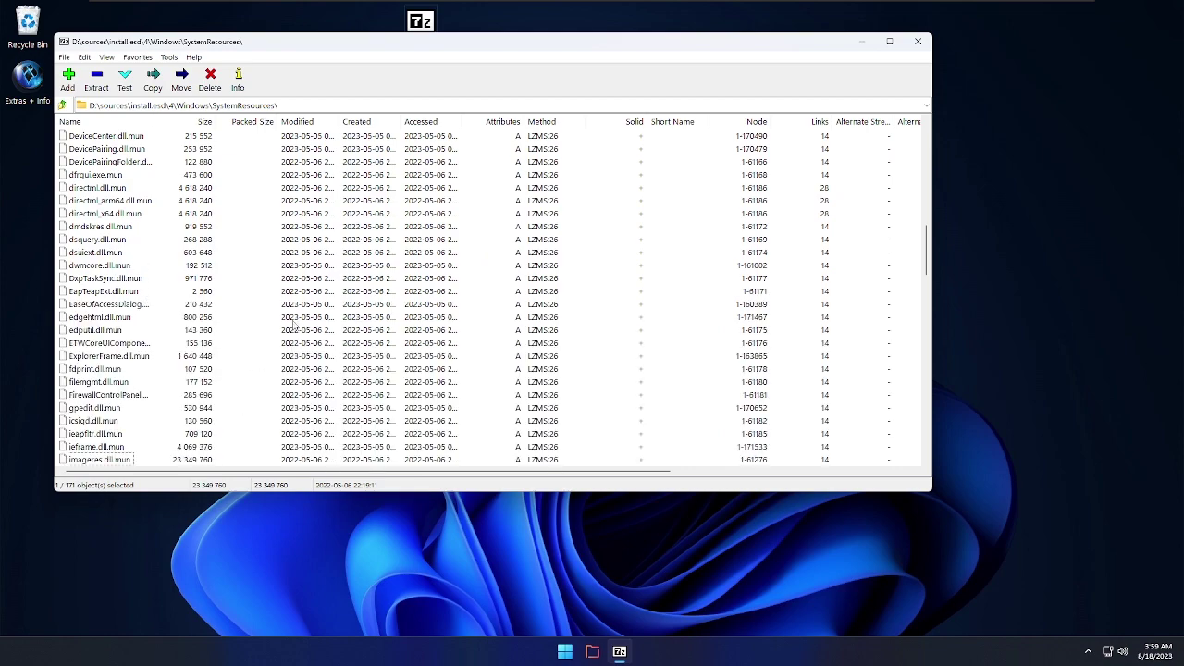
Step: Refresh the desktop, then return to 7-Zip File Manager and close it
key("super+d")
right_click(159, 229)
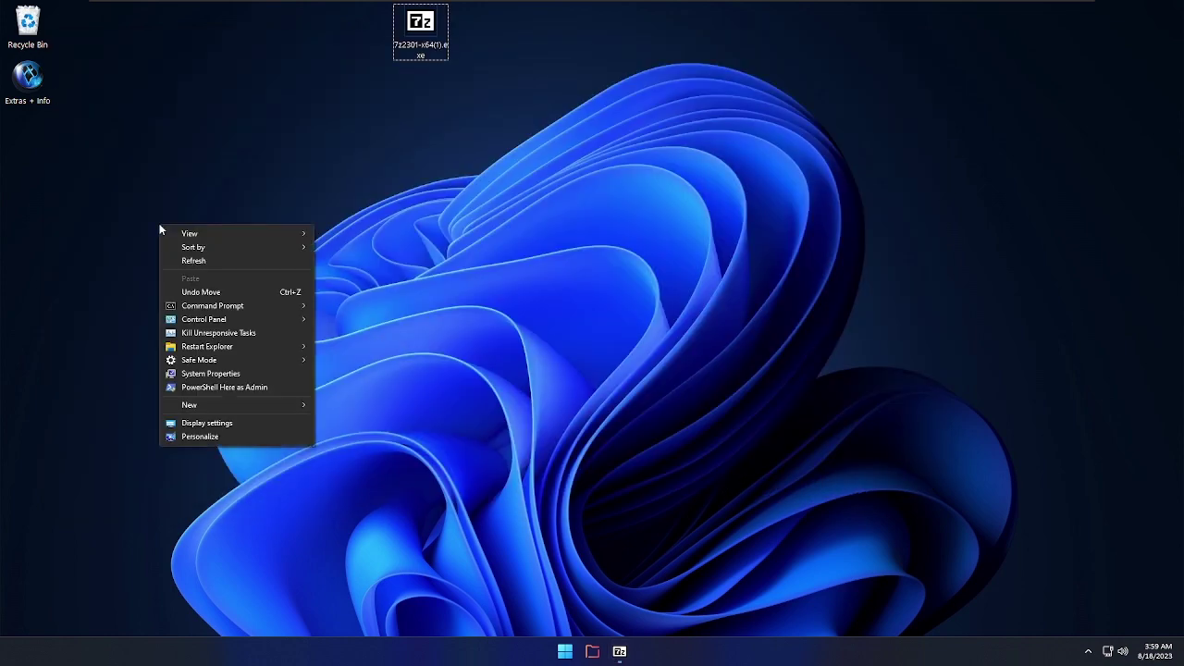
left_click(231, 262)
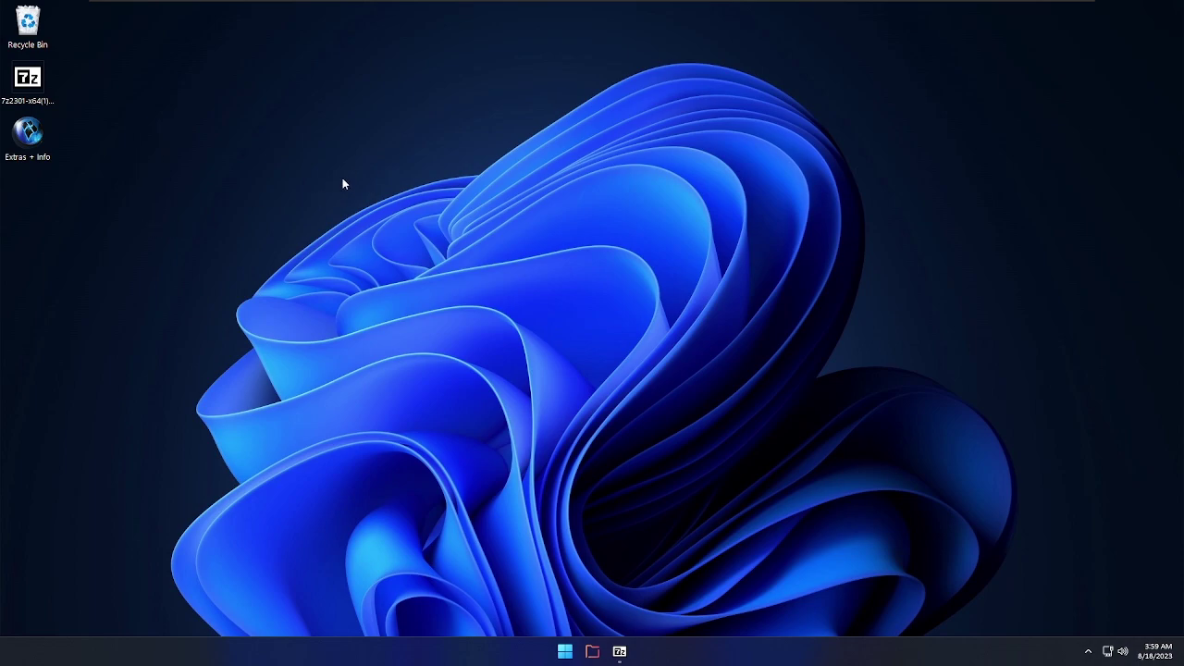
key("super+d")
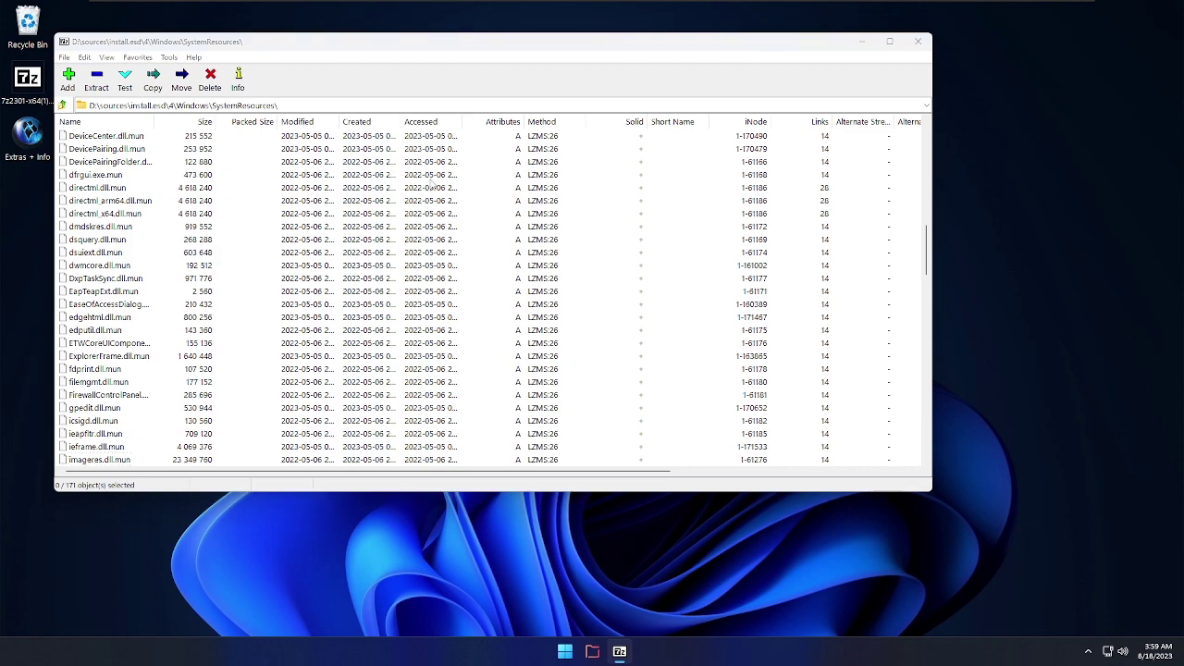
left_click(414, 59)
key("alt+F4")
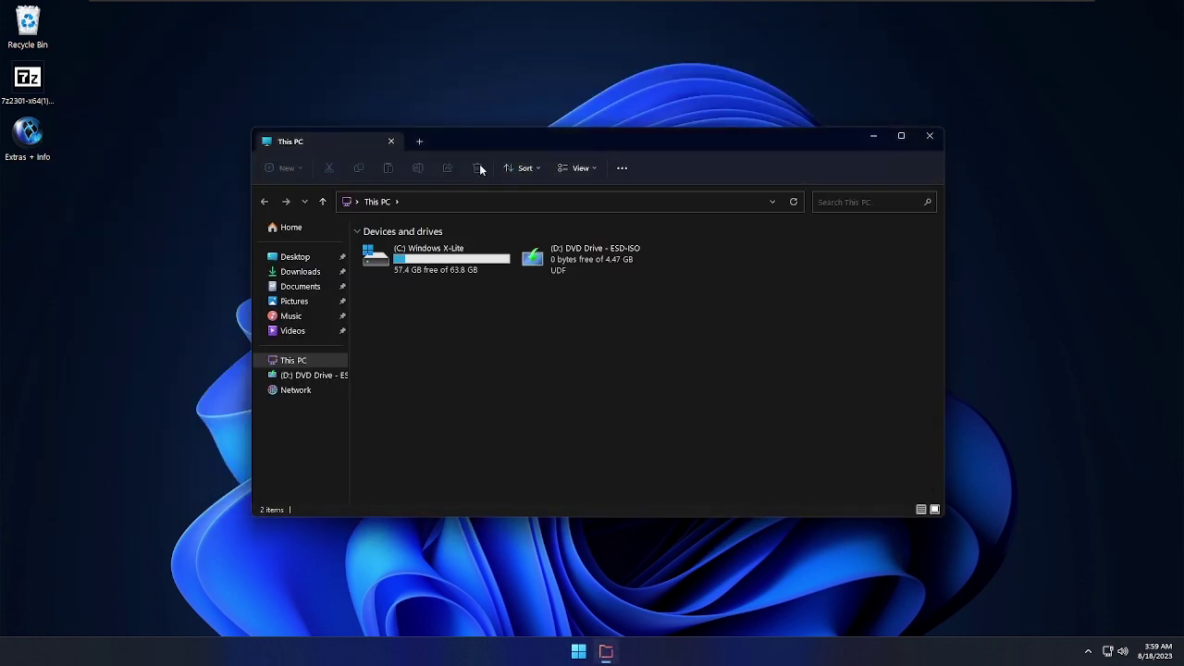
Step: Browse in File Explorer from drive C: to Users\xpower7125\desktop to check the extracted .mun files
double_click(454, 268)
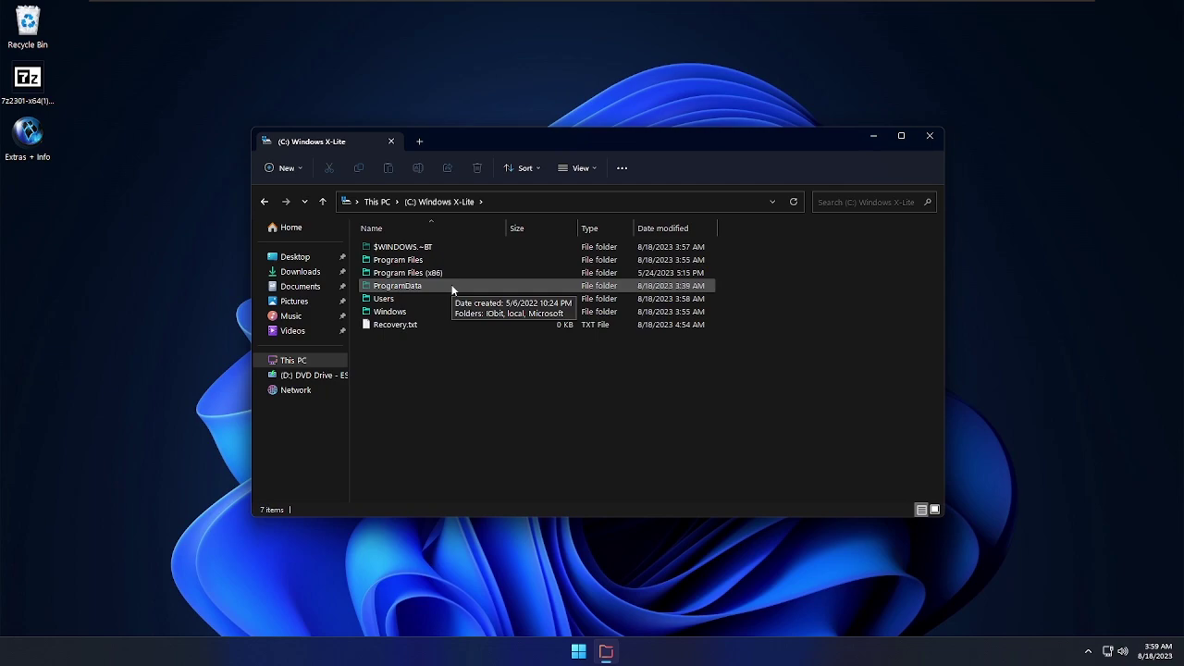
double_click(452, 295)
double_click(453, 291)
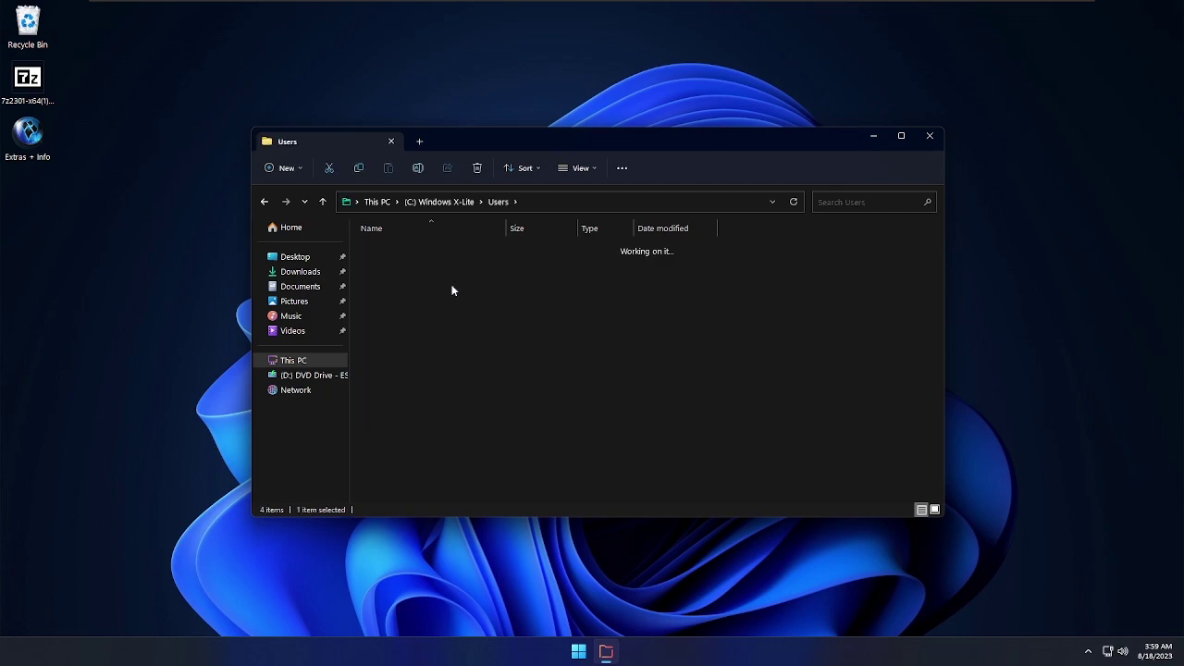
double_click(423, 248)
left_click_drag(432, 317, 473, 311)
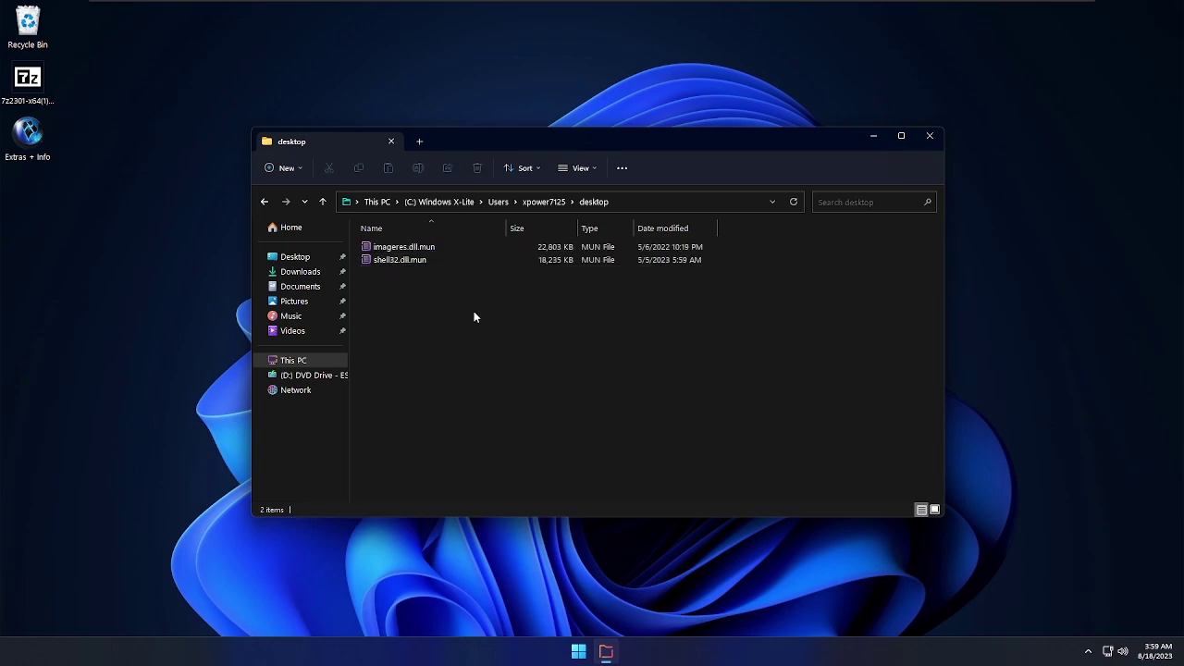
Step: Restart the virtual machine with the virtualization software's power controls to reach its boot options
key("super")
left_click(749, 610)
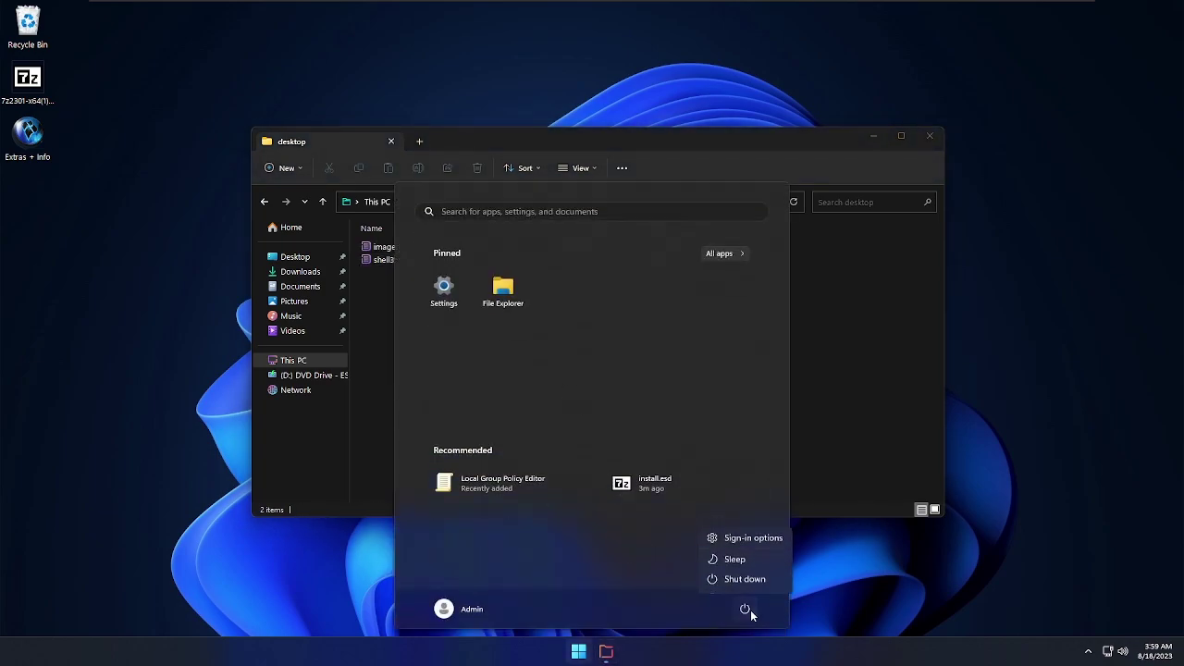
mouse_move(296, 4)
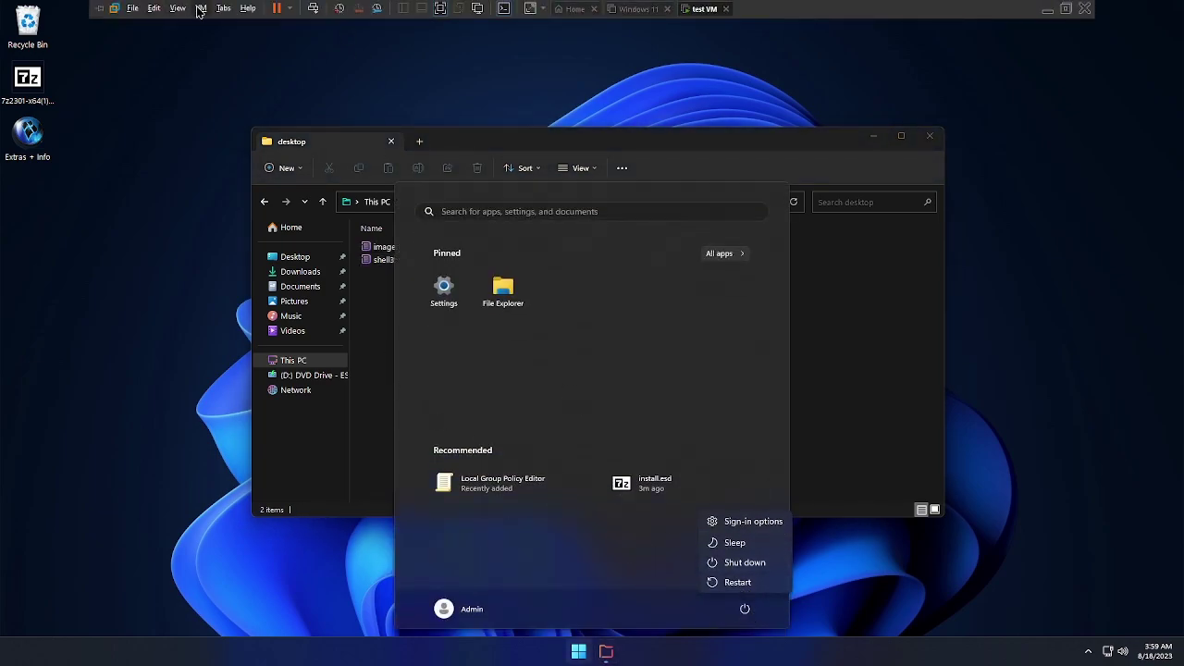
left_click(200, 8)
left_click(462, 141)
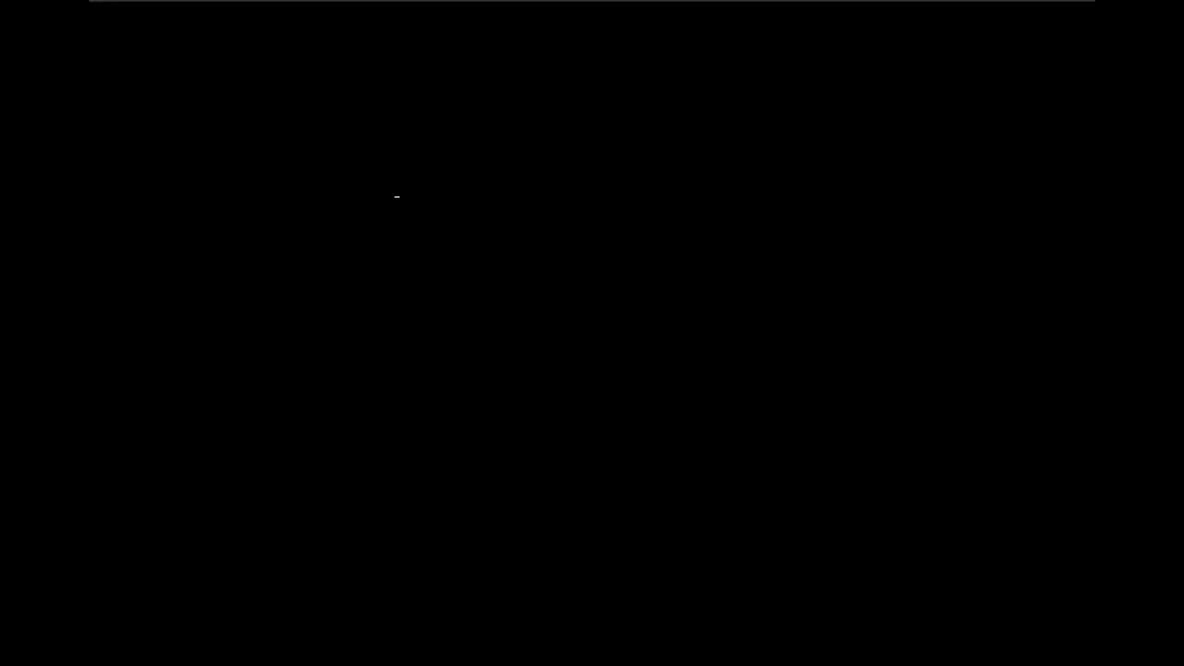
Step: Choose the Windows installation DVD as the boot device and start from it
key("Down")
key("Down")
key("Down")
key("Down")
key("Up")
key("Return")
key("Return")
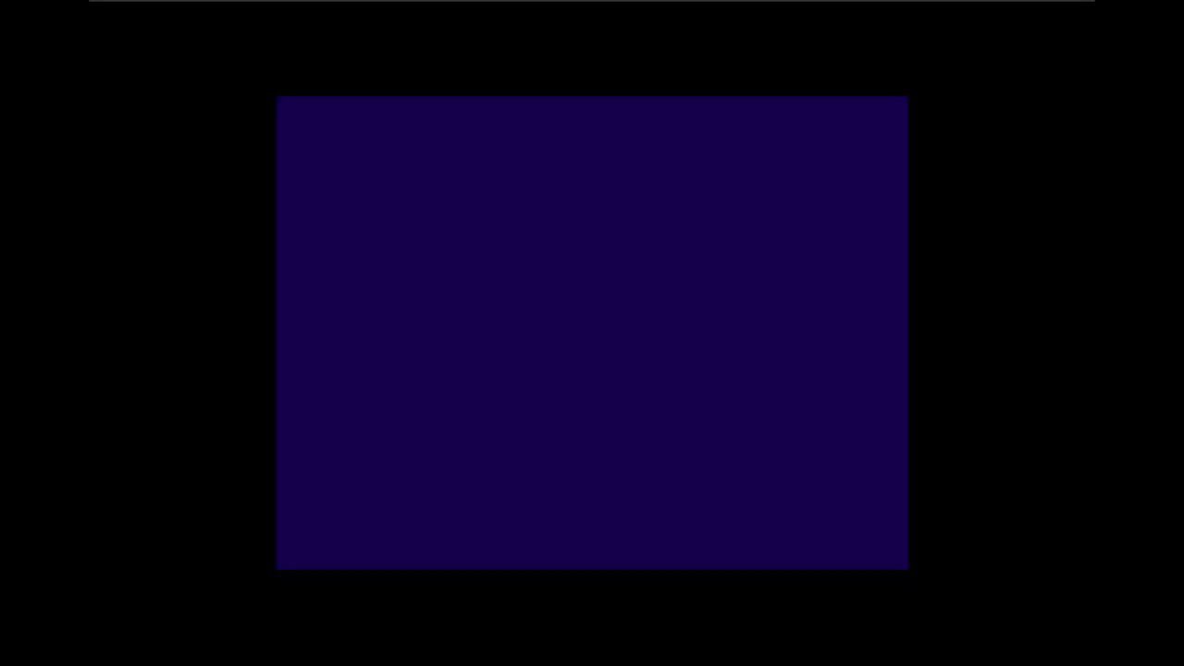
Step: Enter the repair environment from Windows Setup and open Command Prompt through the Troubleshoot advanced options
key("Tab")
key("Tab")
key("Tab")
key("Return")
left_click(473, 433)
mouse_move(484, 5)
left_click(522, 9)
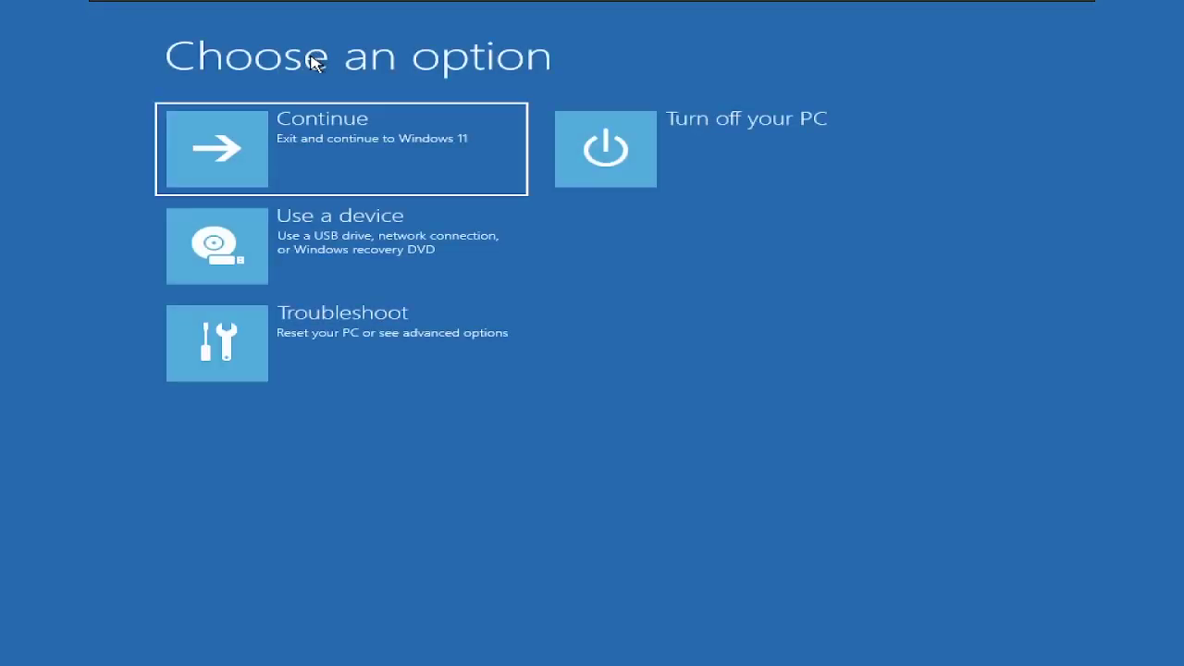
left_click(422, 335)
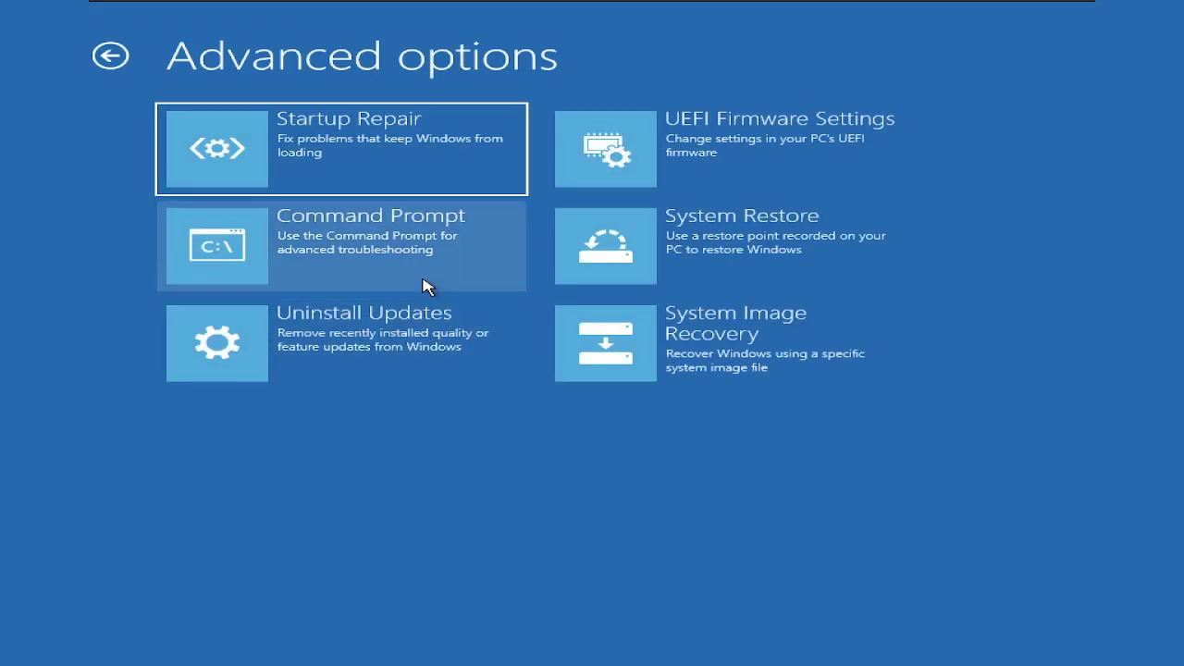
left_click(425, 283)
Step: Launch Notepad from the Command Prompt and browse in its Open dialog to C:\Users\xpower7125\desktop
type("notepad")
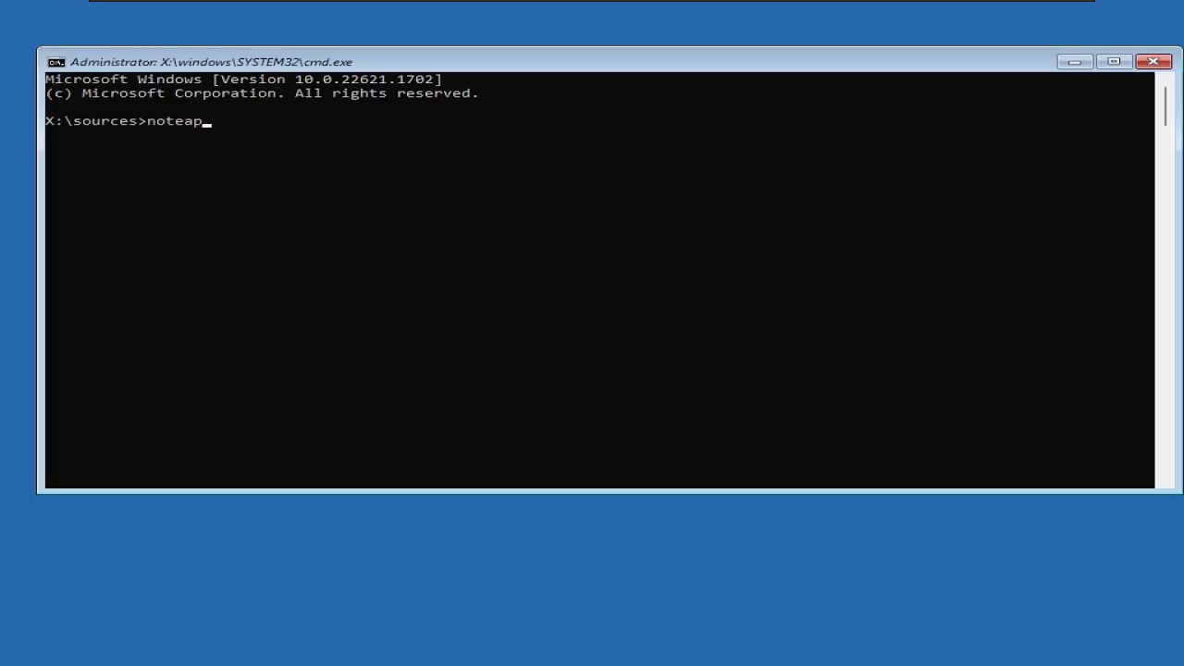
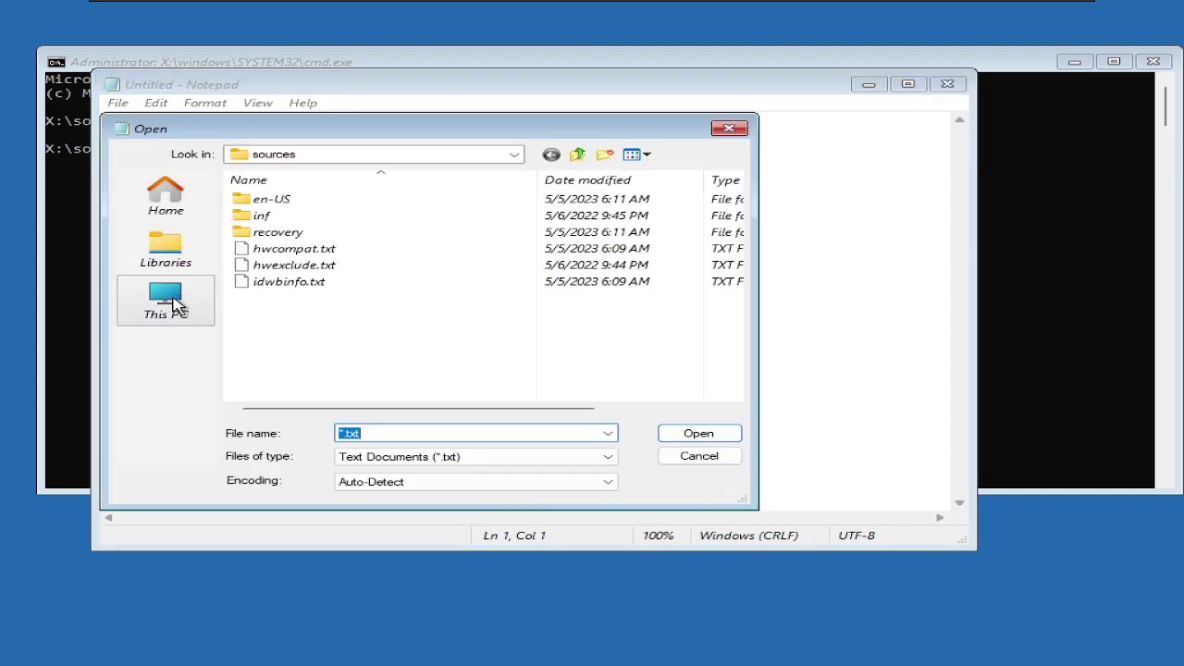
left_click(166, 301)
double_click(361, 230)
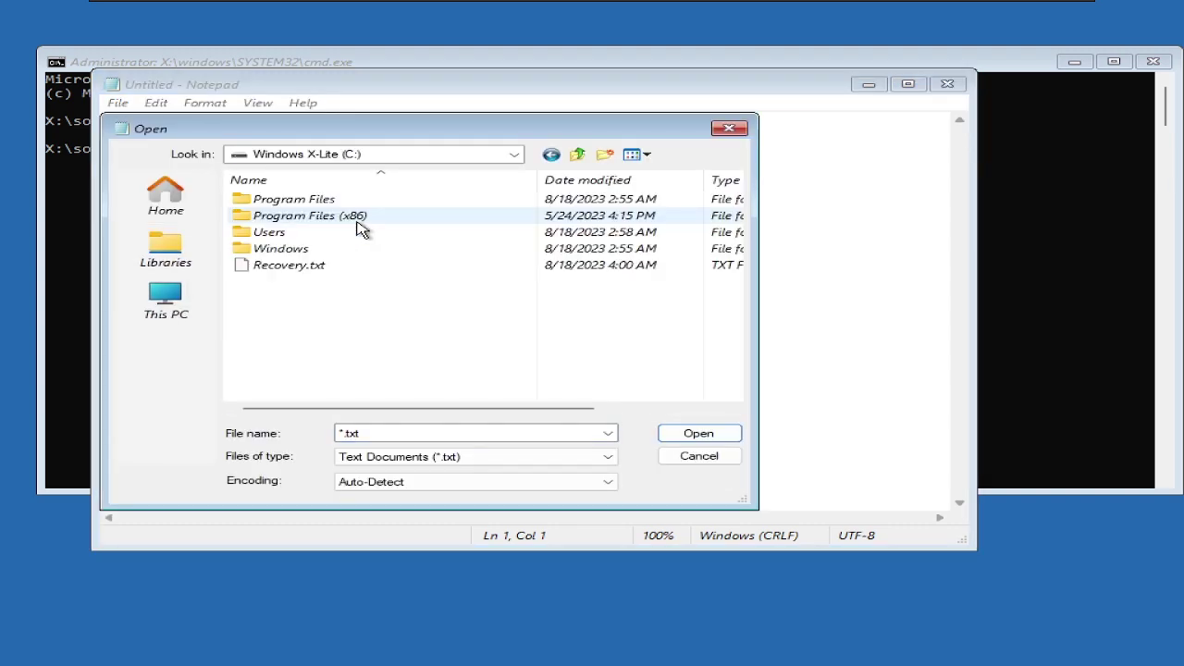
double_click(361, 230)
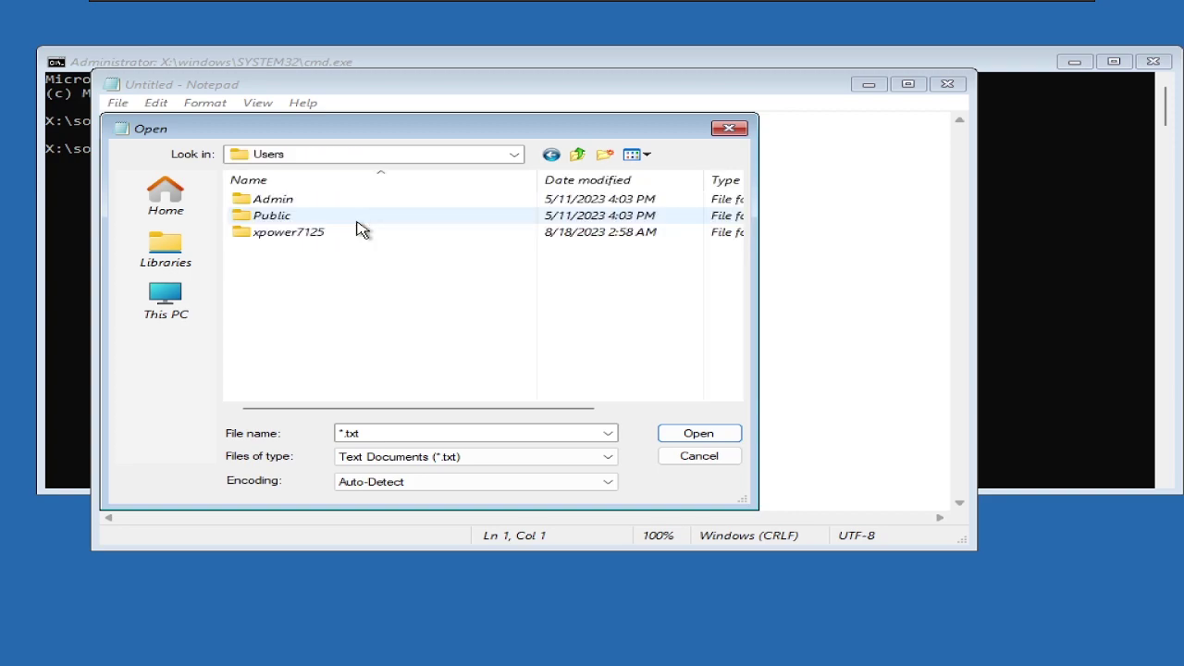
left_click(361, 232)
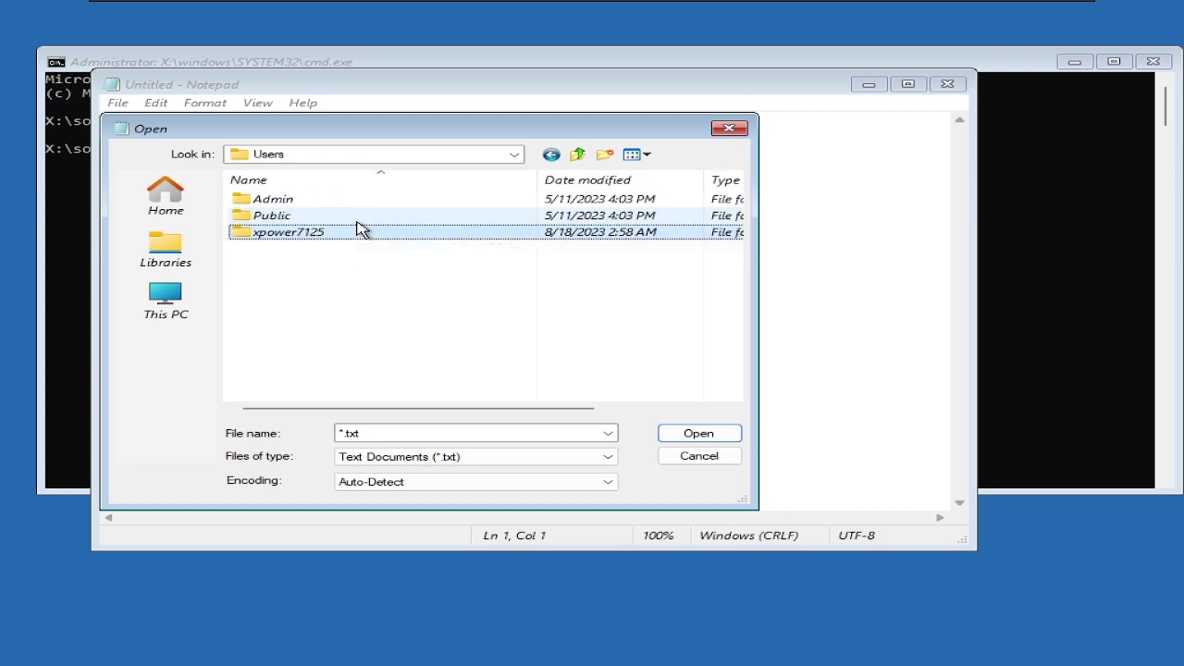
double_click(361, 231)
key("Down")
key("Return")
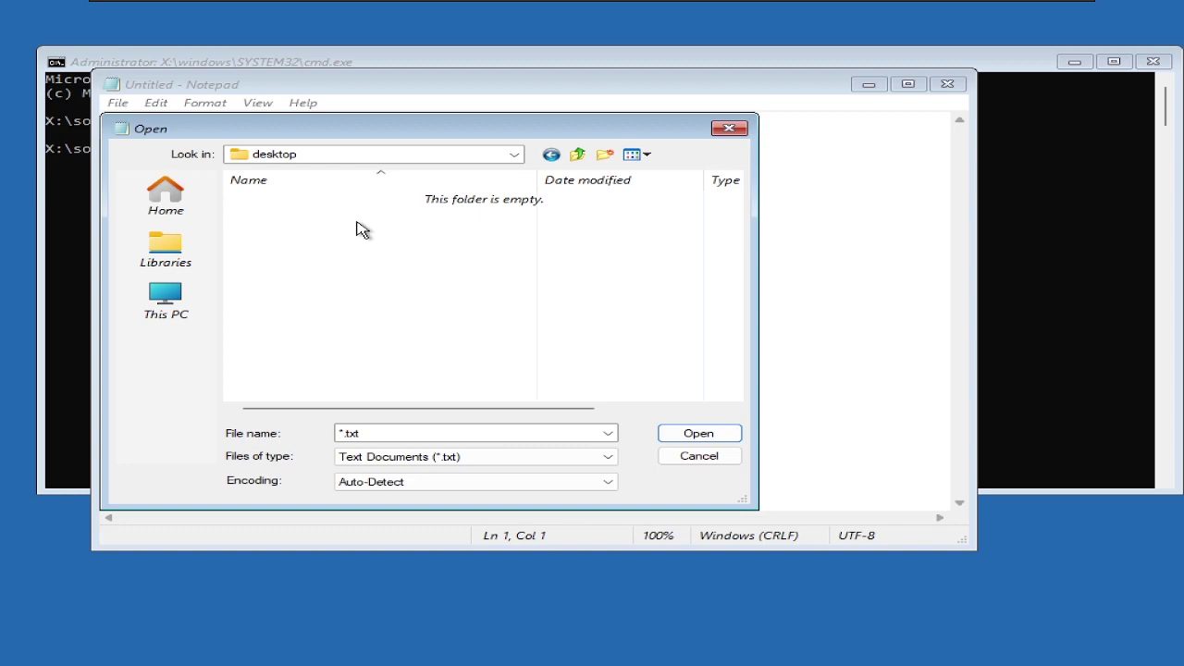
Step: Clear the file name filter, set the file type to All Files, and select shell32.dll.mun
double_click(422, 441)
key("BackSpace")
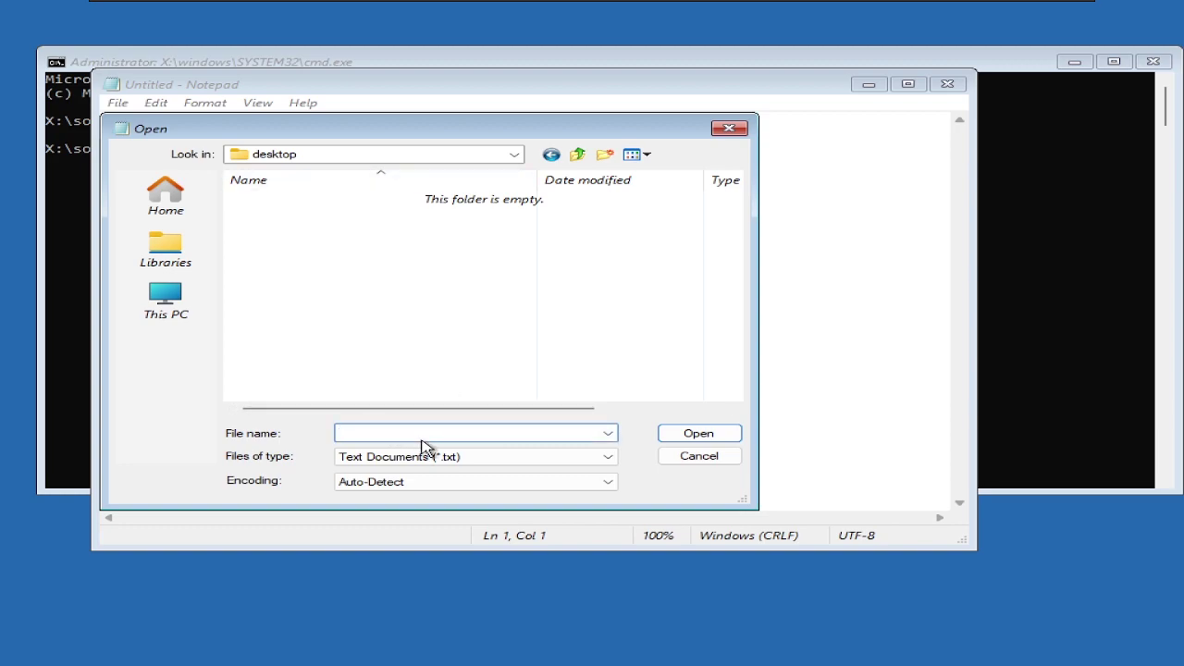
left_click(411, 457)
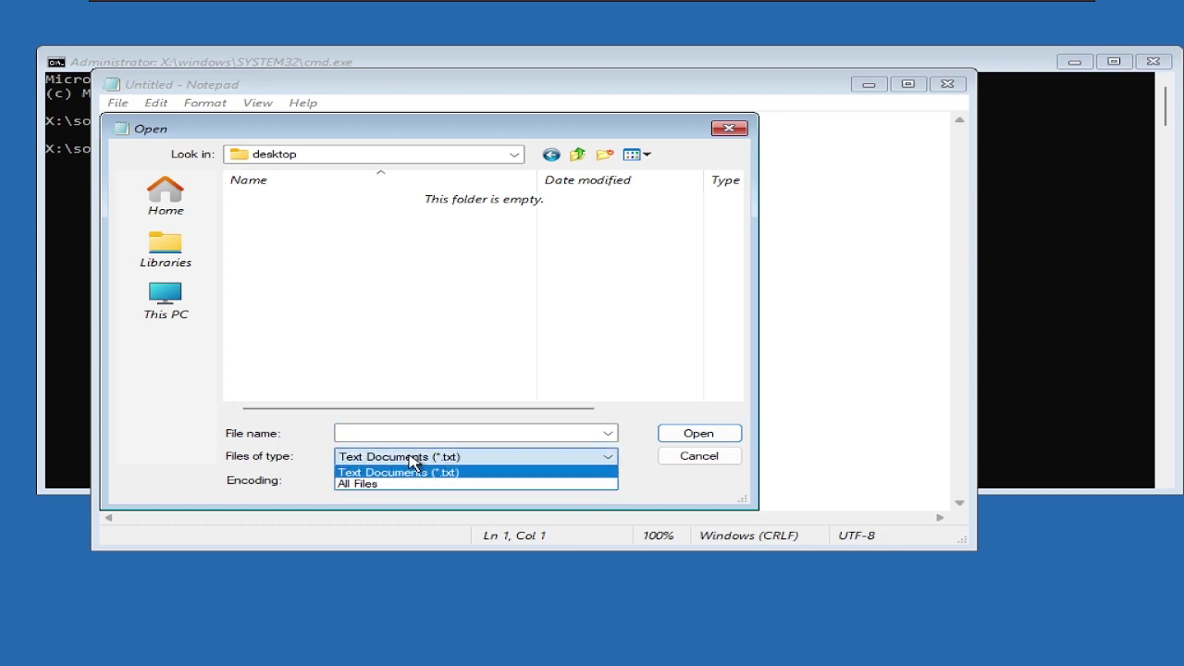
left_click(410, 457)
left_click(387, 457)
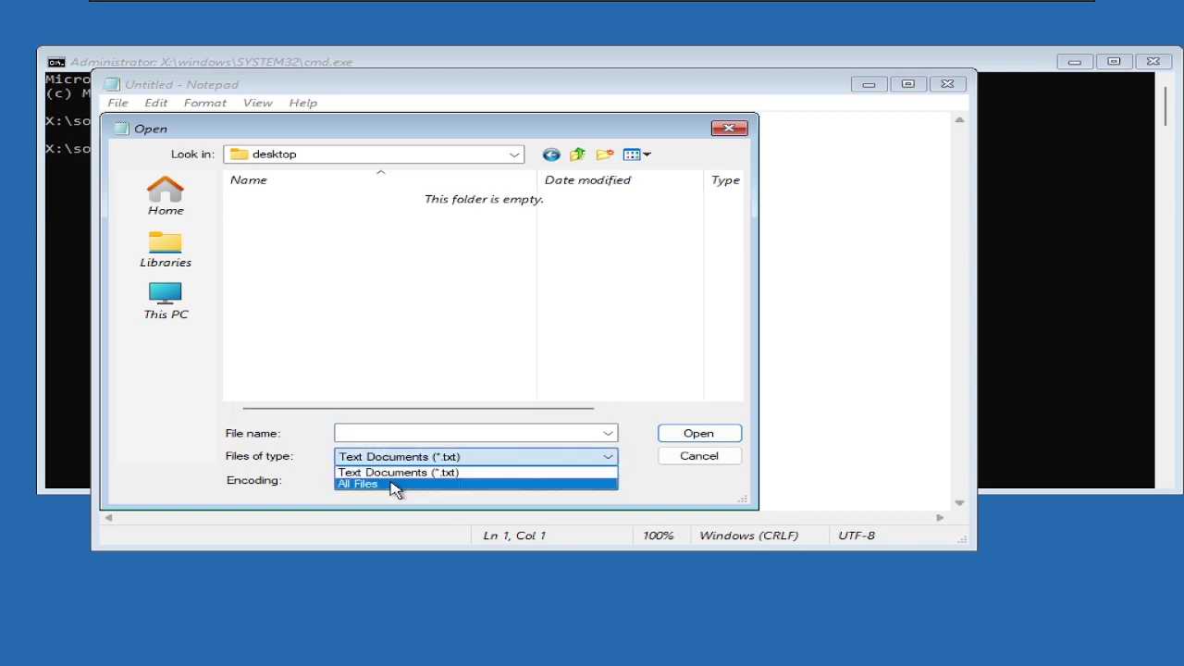
left_click(392, 486)
left_click(350, 218)
Step: Browse in the Open dialog to the SystemResources folder of the Windows installation and select imageres.dll.mun
key("BackSpace")
key("BackSpace")
key("BackSpace")
key("BackSpace")
double_click(352, 220)
key("Return")
type("systemr")
key("Return")
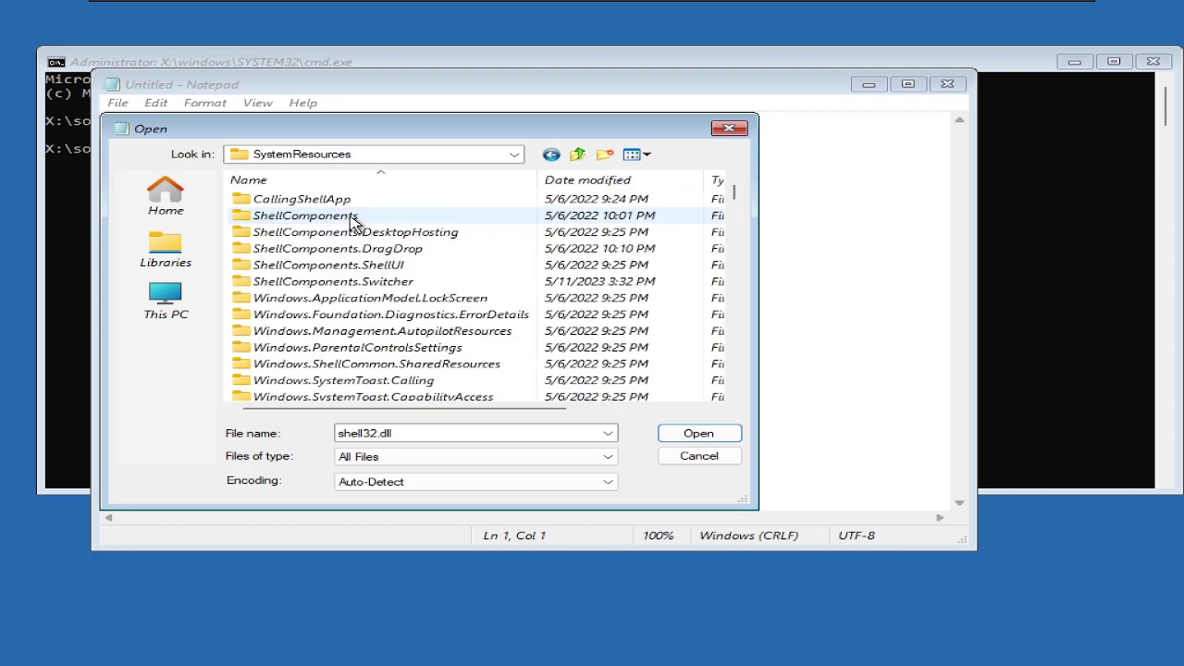
type("imageres")
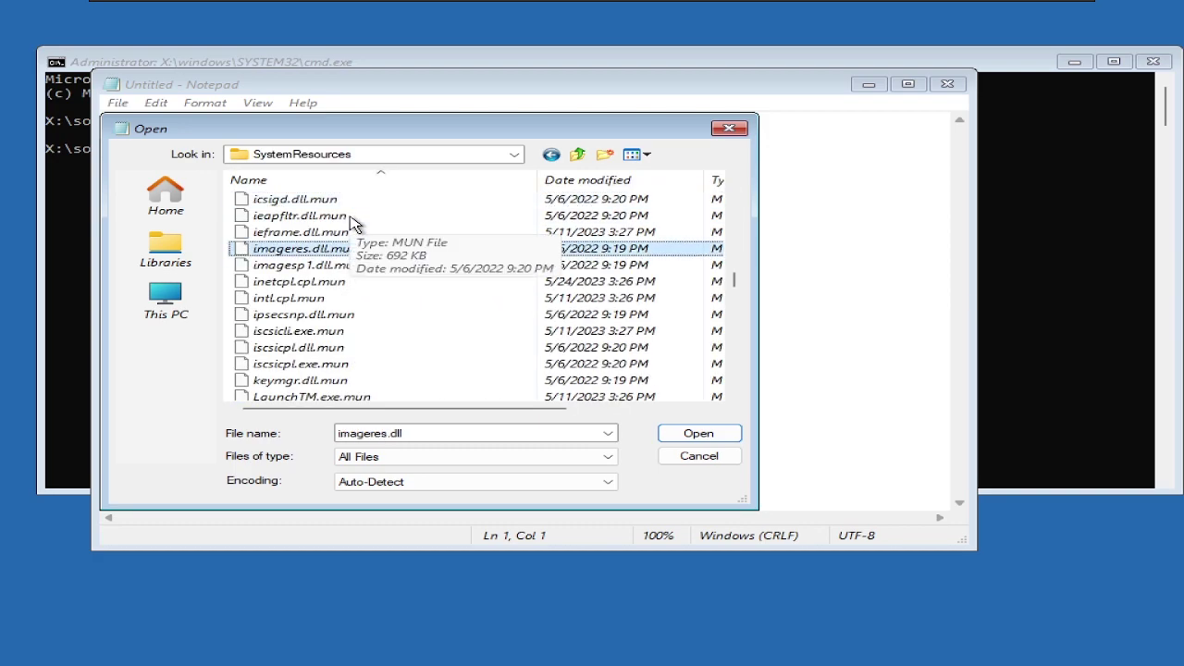
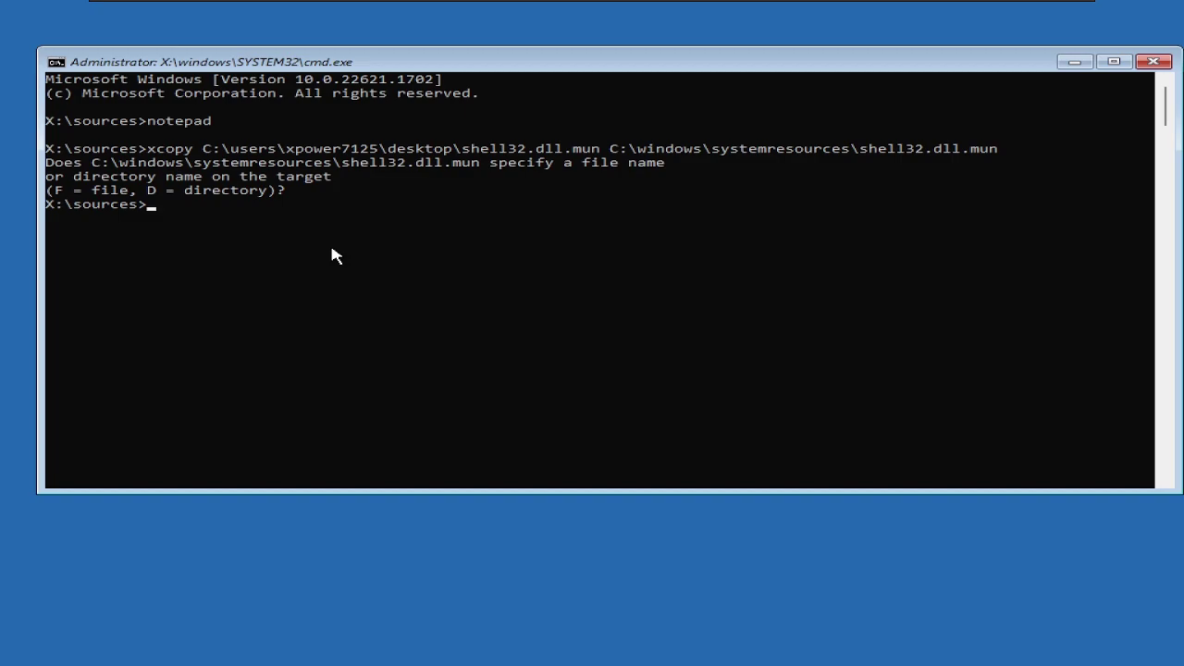
Step: Copy shell32.dll.mun and imageres.dll.mun from the user's desktop folder to C:\windows\systemresources with xcopy, specifying a file target and overwriting the existing imageres.dll.mun
key("Up")
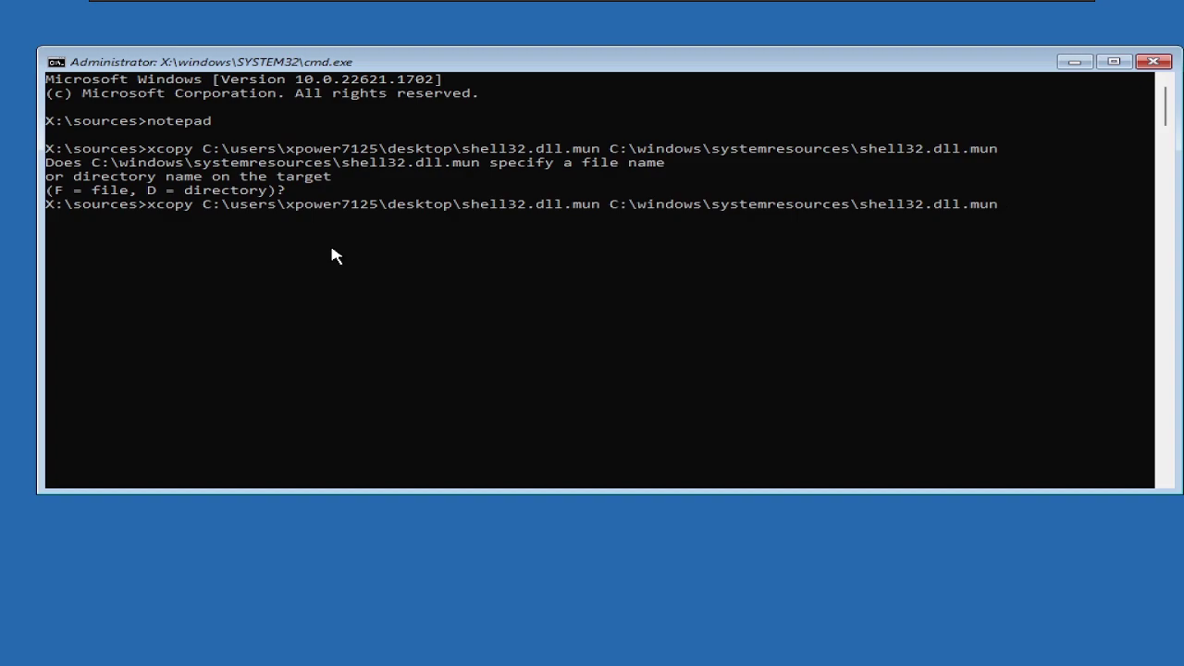
key("Return")
type("f")
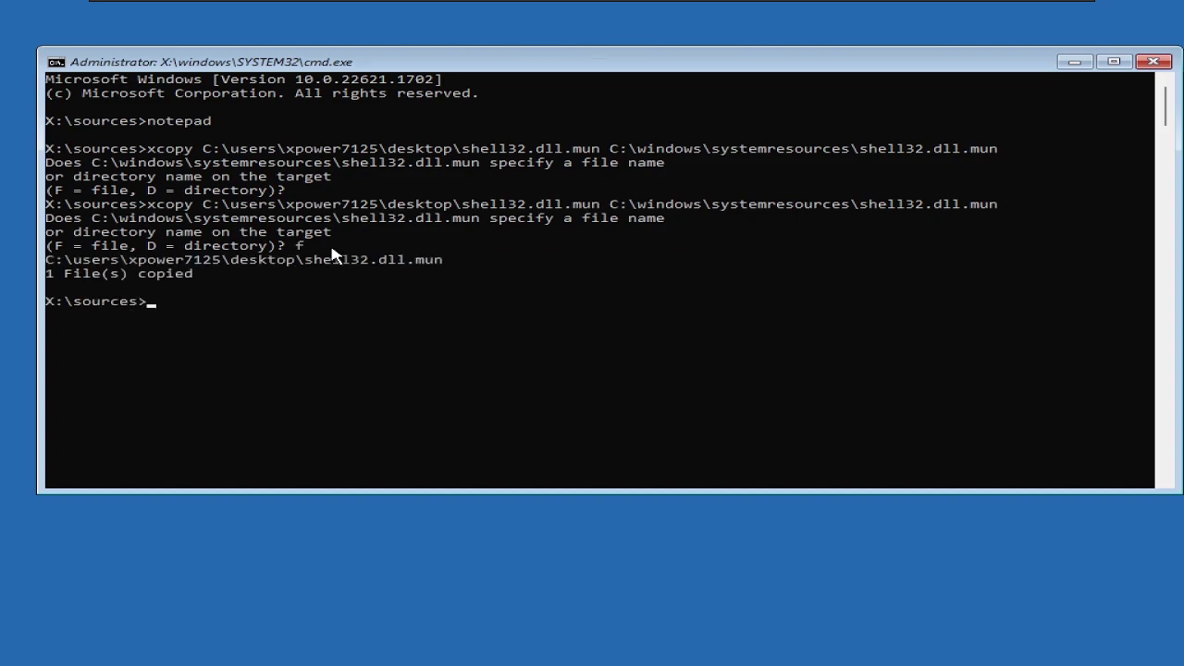
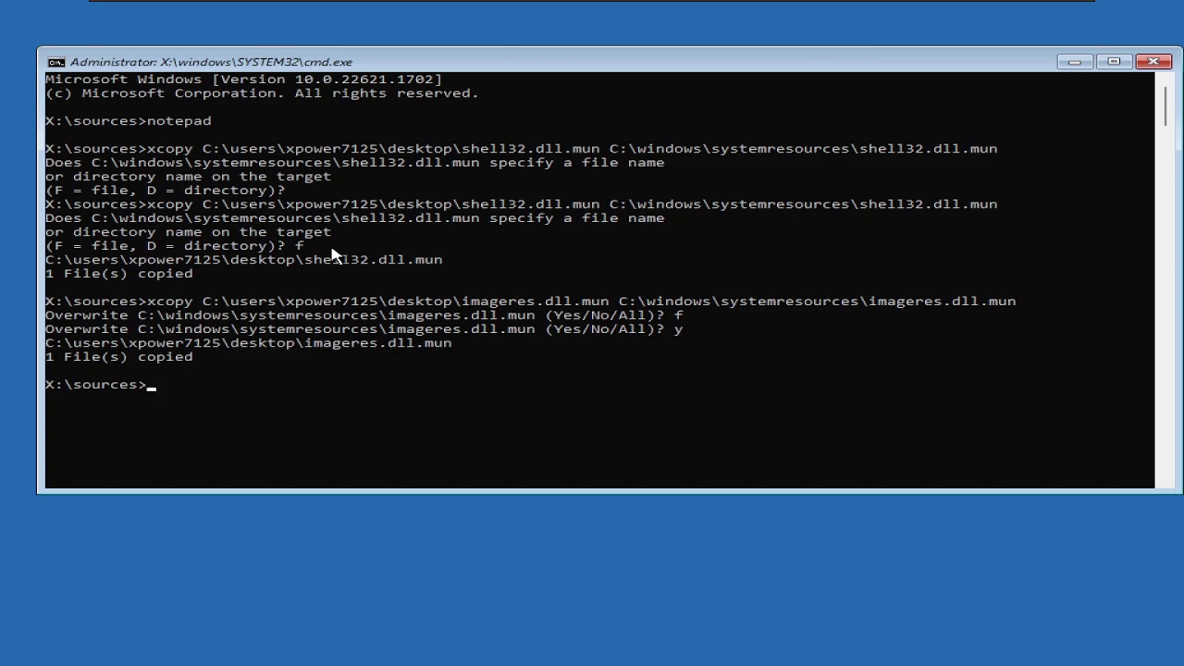
Step: Examine the desktop, Run dialog and Start menu of the restarted Windows installation
left_click(326, 259)
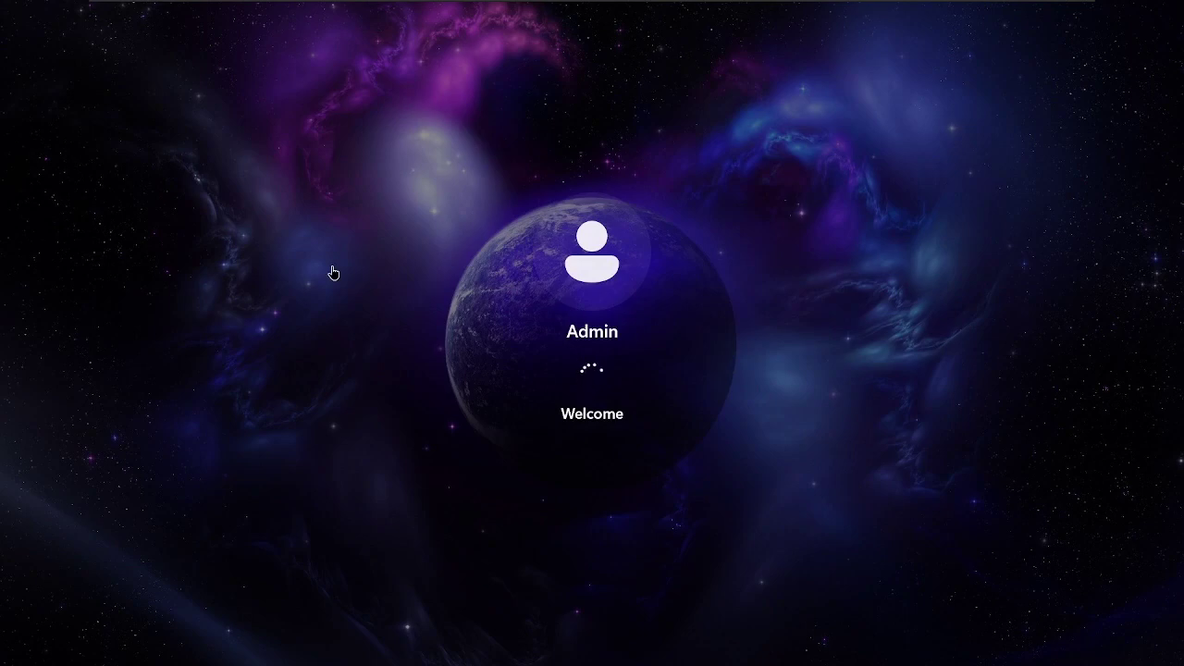
mouse_move(486, 6)
key("ctrl+alt+Delete")
key("Escape")
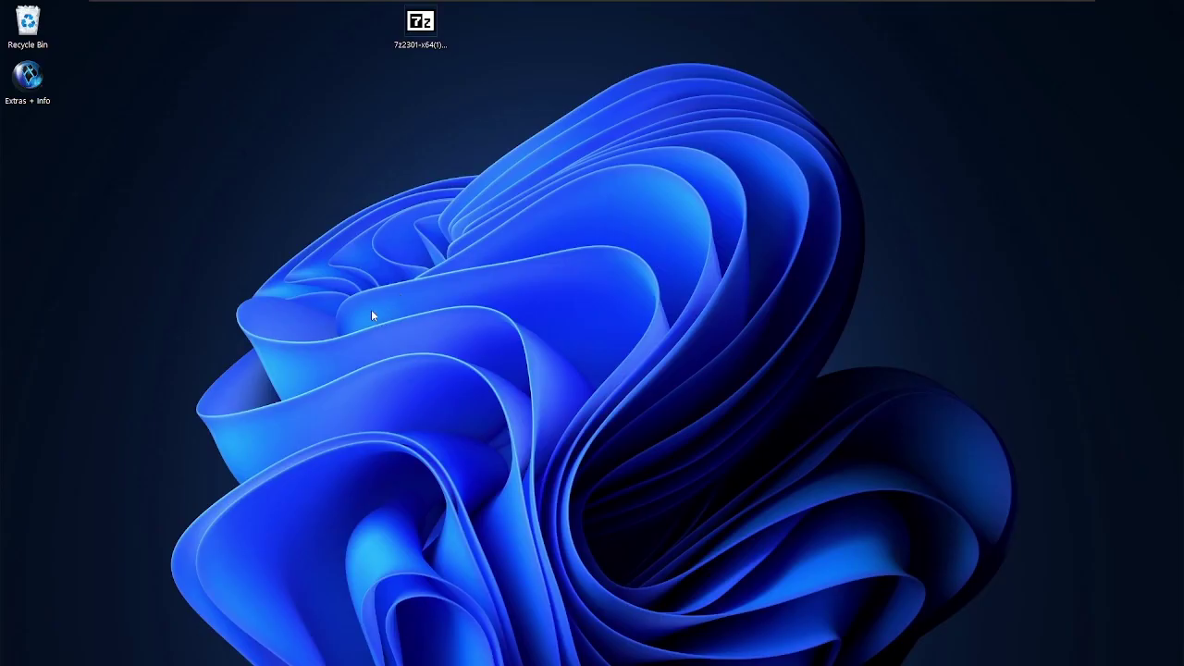
left_click_drag(285, 391, 167, 505)
key("super+r")
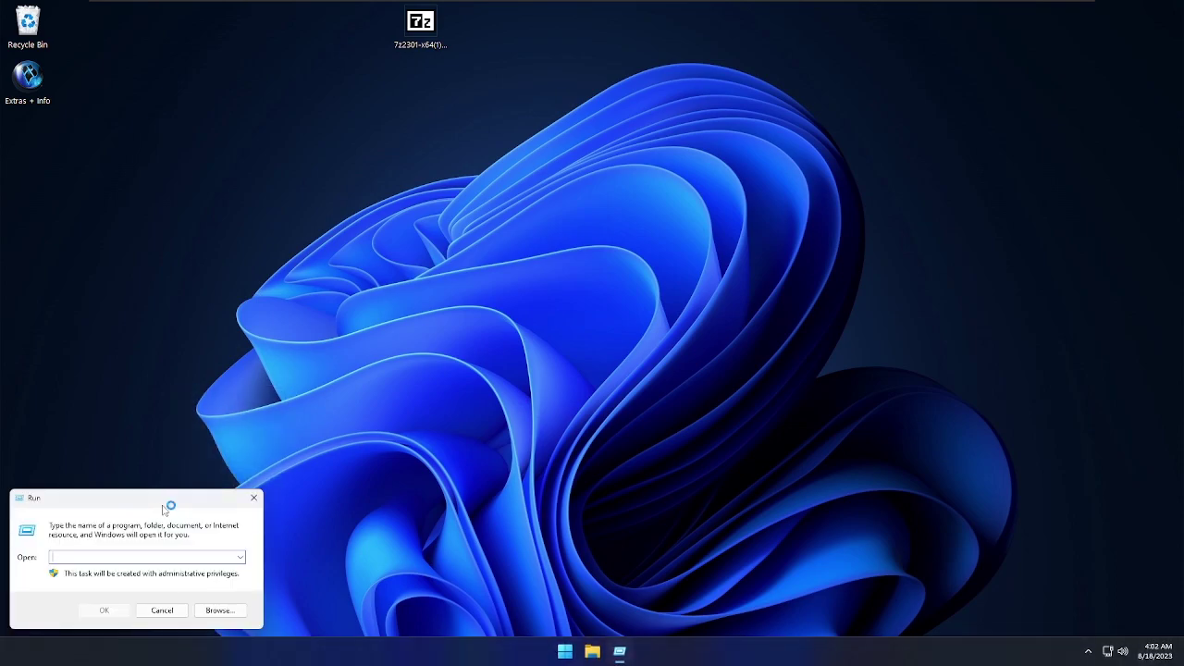
key("Escape")
left_click(580, 647)
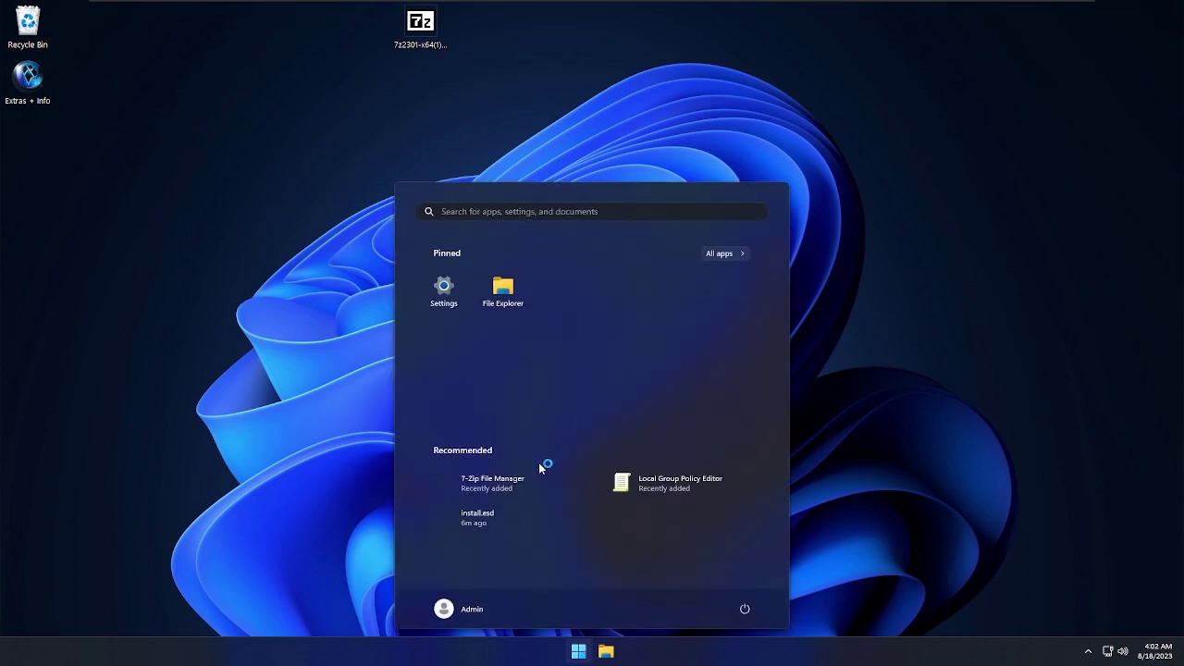
right_click(570, 384)
key("Escape")
left_click_drag(614, 392, 605, 431)
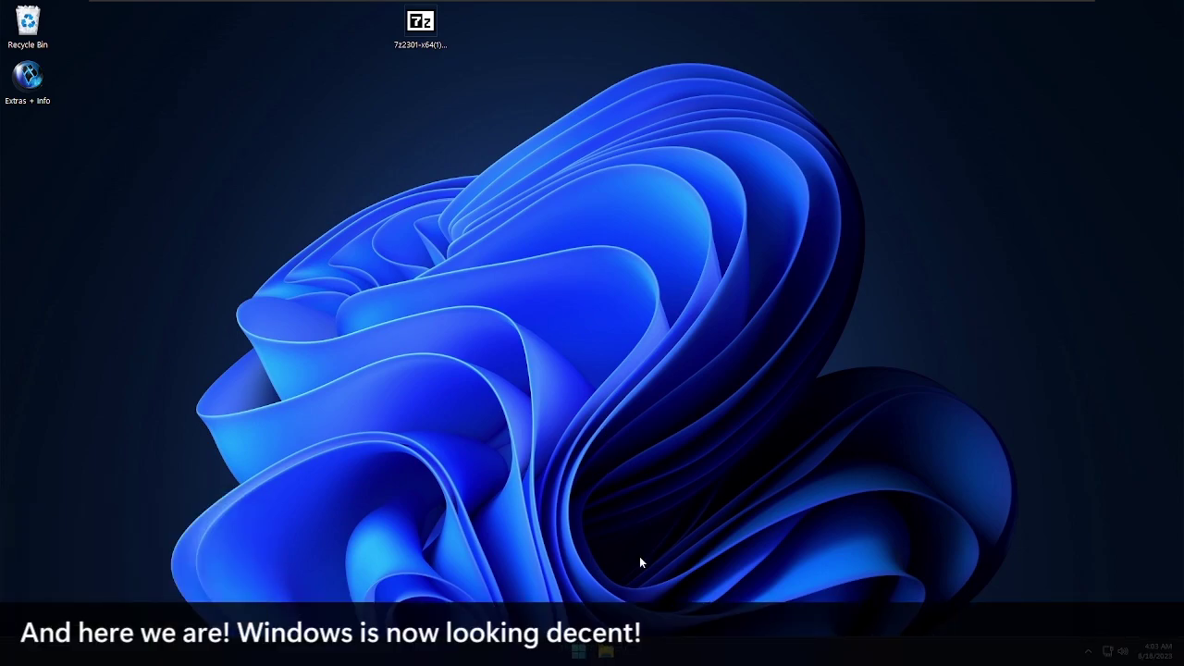
Step: Open the Personalization page in an enlarged Settings window
key("super")
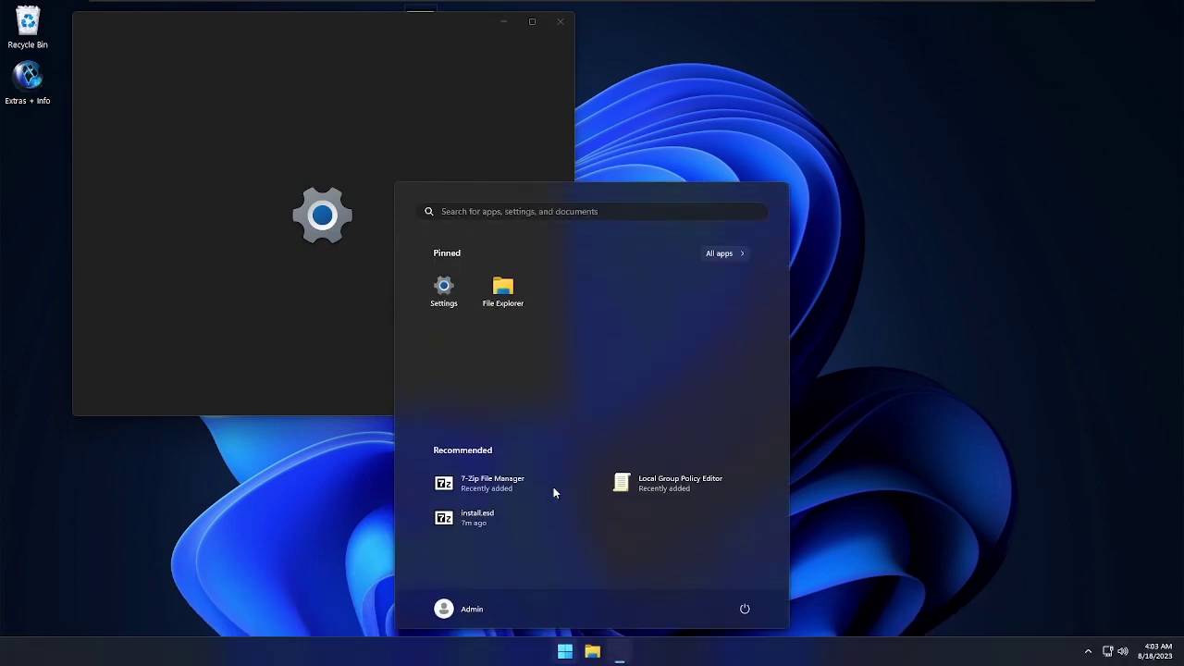
key("Escape")
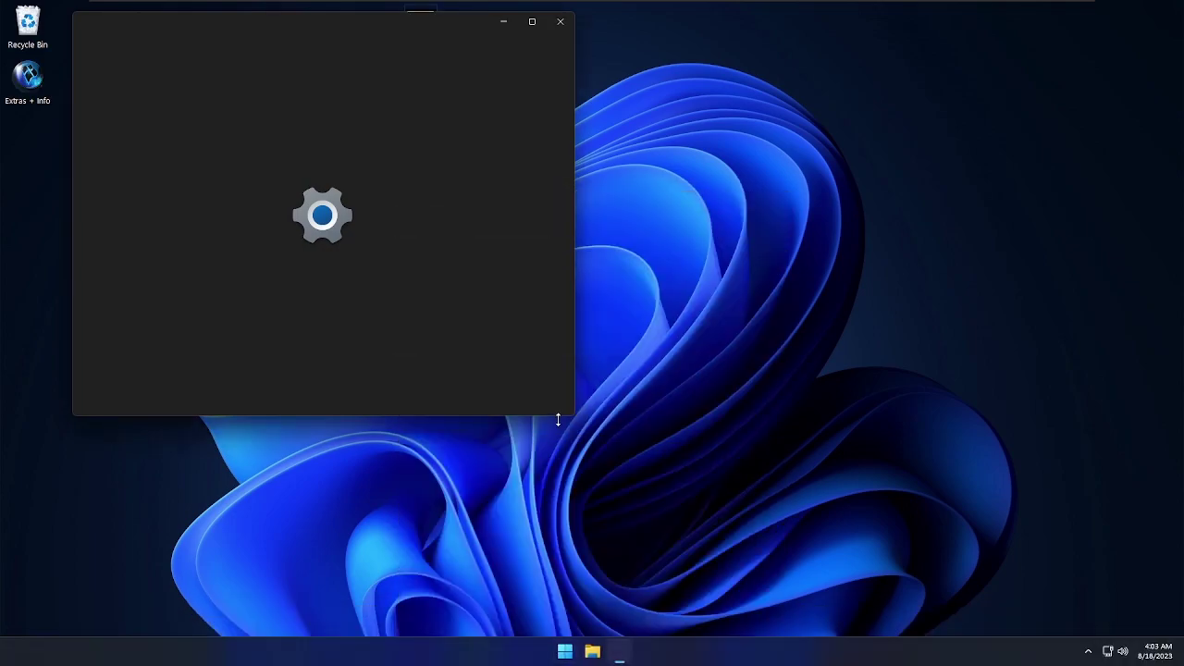
left_click_drag(573, 416, 762, 623)
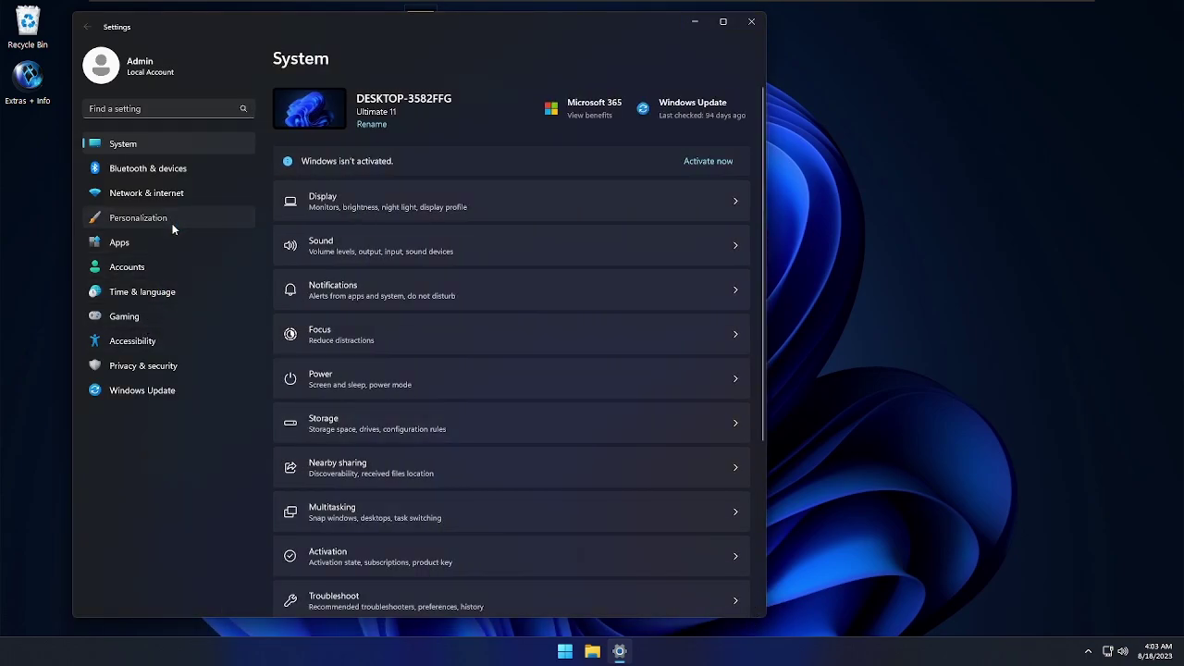
left_click(170, 222)
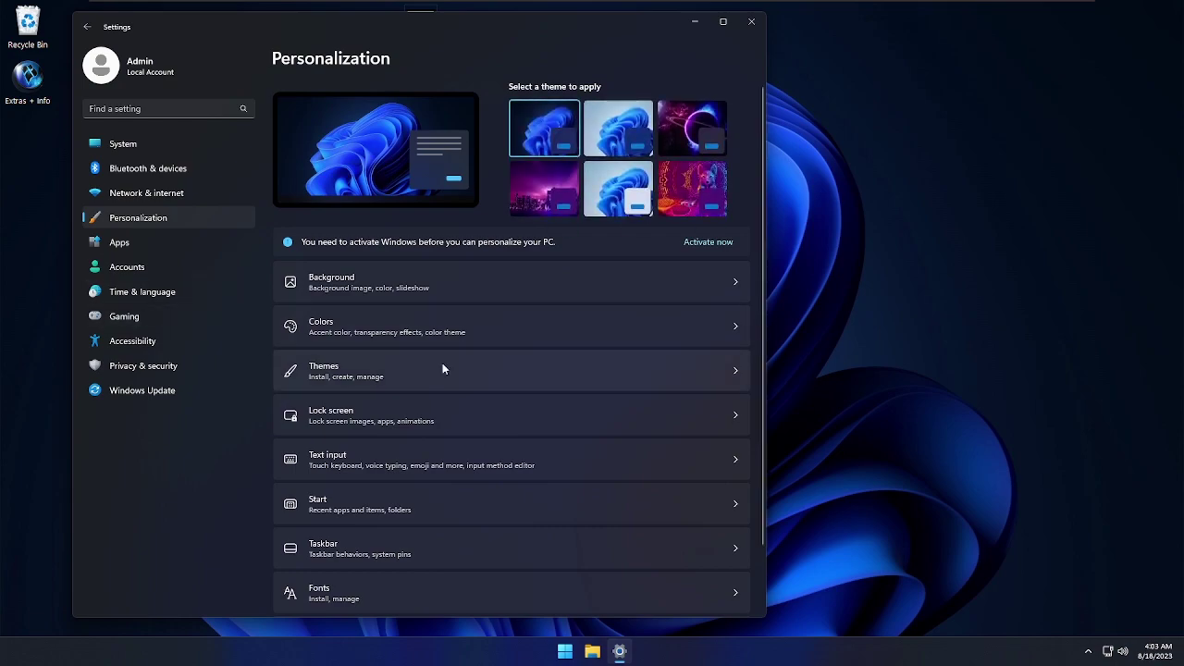